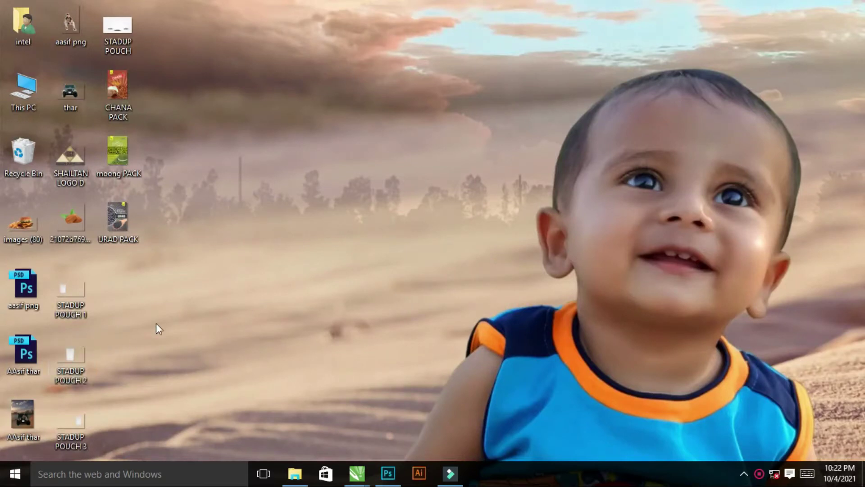
# Drag the STADUP POUCH image into Photoshop as the white backdrop with three pouch shadows
pyautogui.moveTo(110, 34)
pyautogui.mouseDown()
pyautogui.moveTo(342, 92)
pyautogui.moveTo(296, 271)
pyautogui.mouseUp()
pyautogui.hotkey('alt', 'Tab')
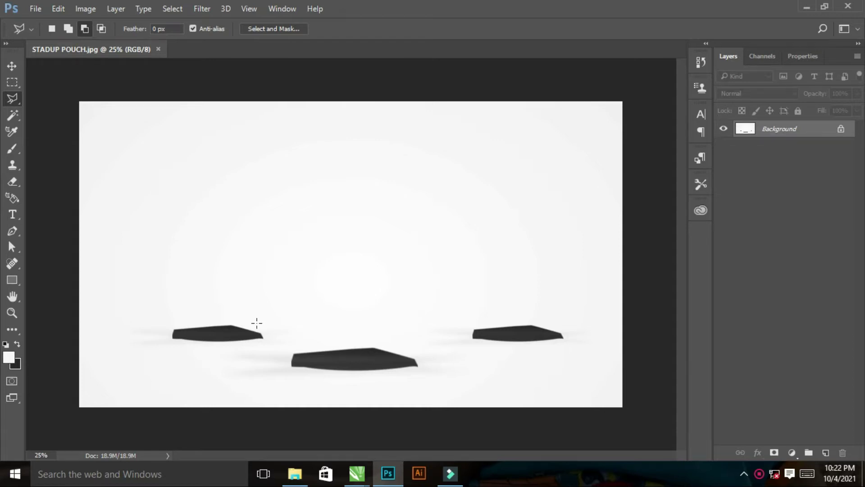
# Place STADUP POUCH 1 as the small pouch on the left and commit it
pyautogui.press('super+d')
pyautogui.click(381, 298)
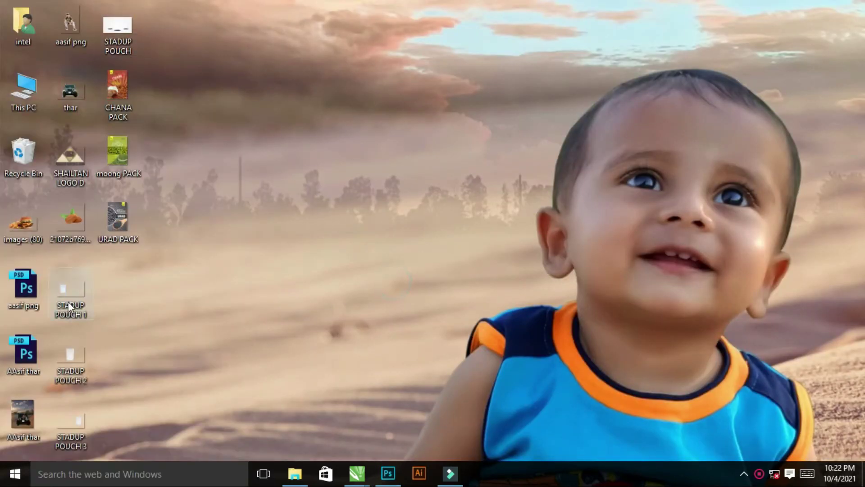
pyautogui.hotkey('alt', 'Tab')
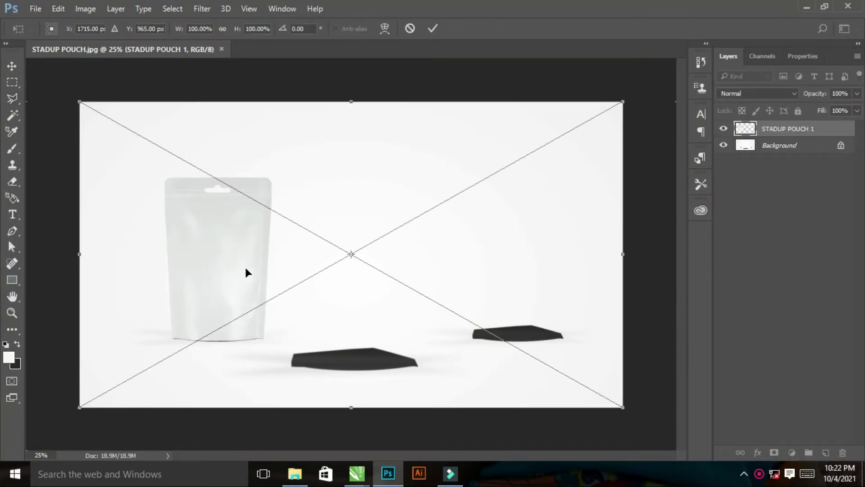
pyautogui.press('Return')
pyautogui.press('l')
pyautogui.hotkey('alt', 'Tab')
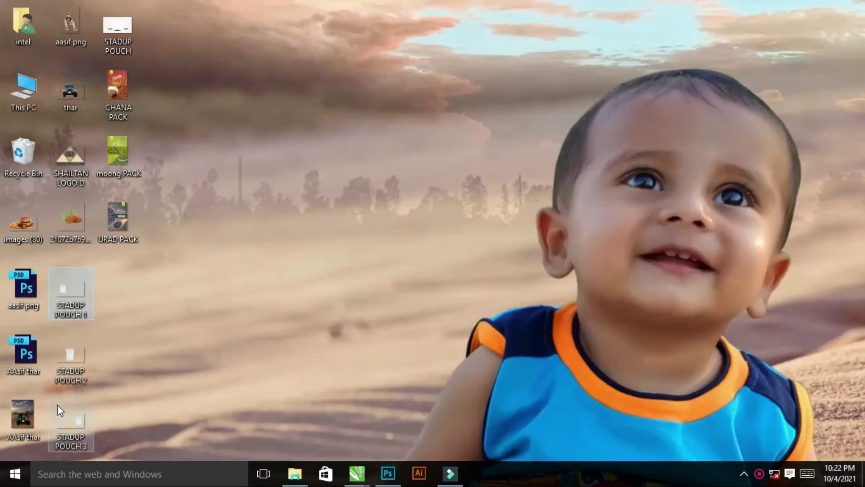
# Place STADUP POUCH 2 in the centre and STADUP POUCH 3 on the right
pyautogui.moveTo(91, 364); pyautogui.dragTo(172, 366)
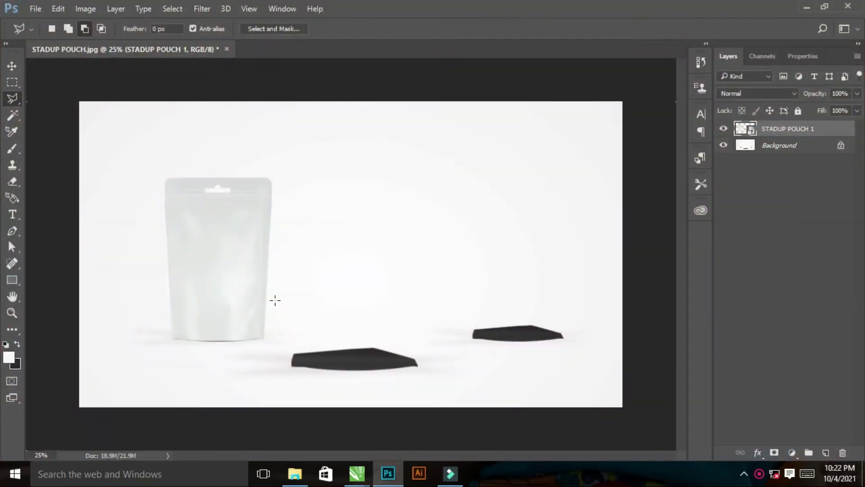
pyautogui.moveTo(275, 300); pyautogui.dragTo(273, 298)
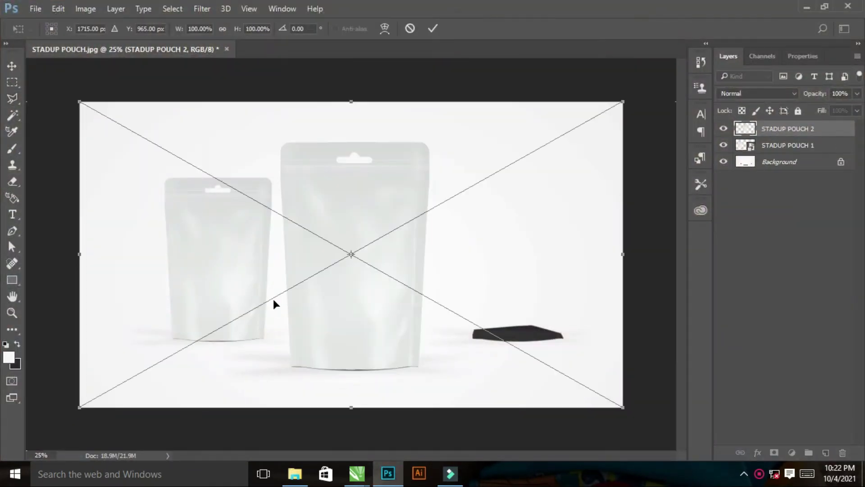
pyautogui.press('Return')
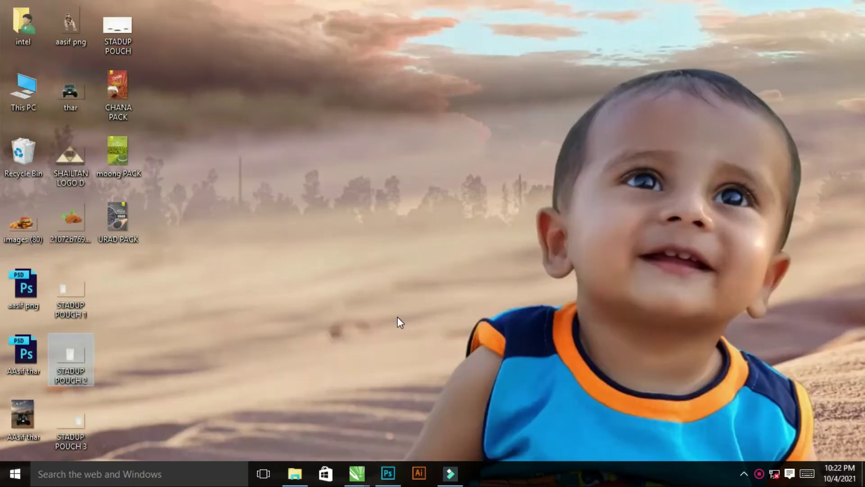
pyautogui.moveTo(86, 410)
pyautogui.mouseDown()
pyautogui.moveTo(364, 340)
pyautogui.moveTo(458, 238)
pyautogui.mouseUp()
pyautogui.press('Return')
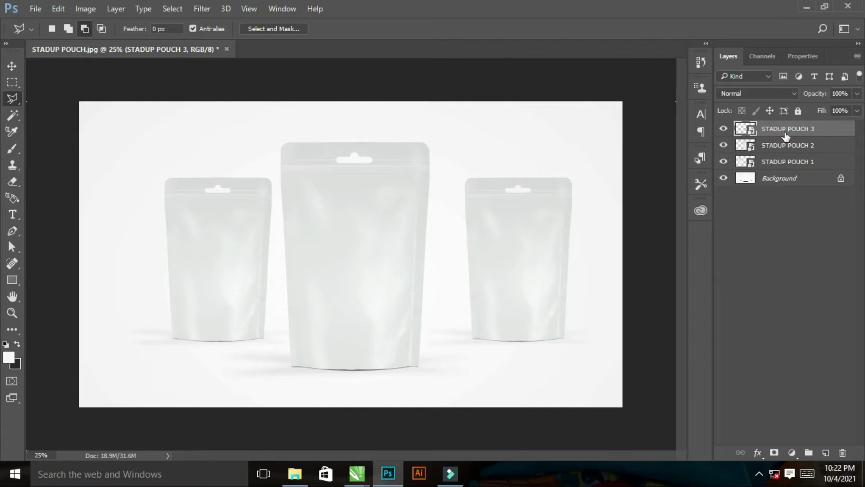
# Group the three STADUP POUCH layers and name the group OBJECT
pyautogui.keyDown('shift'); pyautogui.click(799, 145); pyautogui.keyUp('shift')
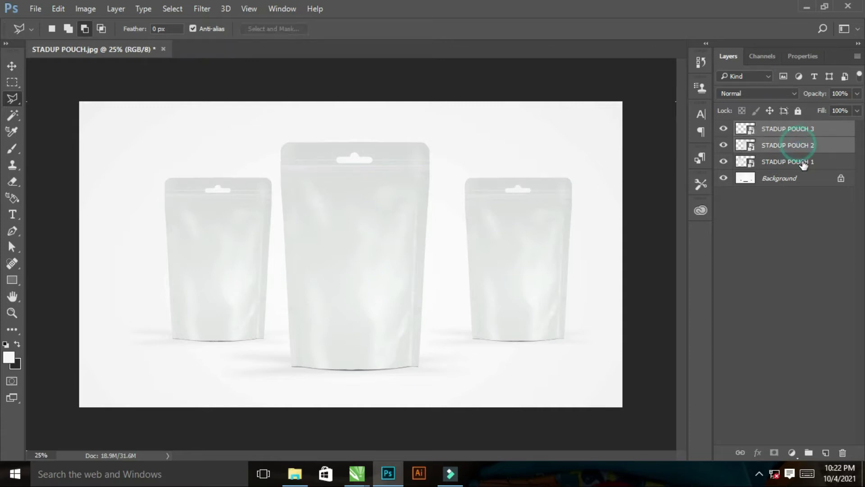
pyautogui.keyDown('shift'); pyautogui.click(802, 161); pyautogui.keyUp('shift')
pyautogui.moveTo(802, 160)
pyautogui.mouseDown()
pyautogui.moveTo(817, 439)
pyautogui.moveTo(809, 452)
pyautogui.mouseUp()
pyautogui.doubleClick(768, 128)
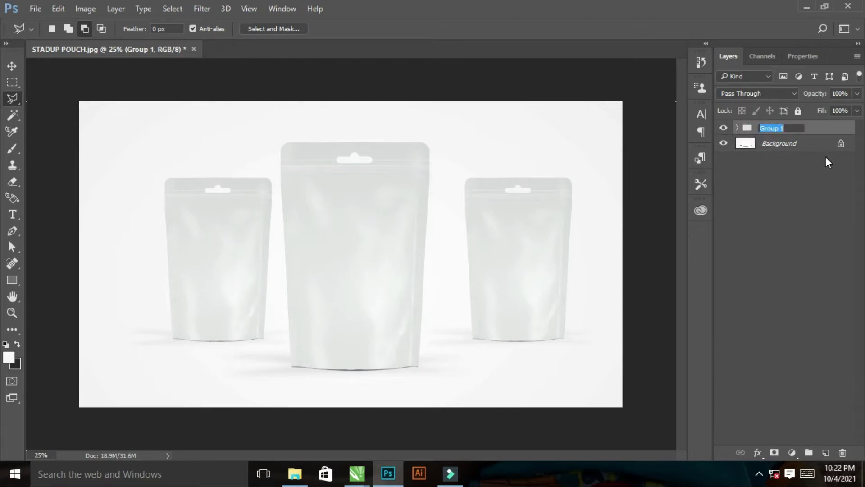
pyautogui.write('BACK')
pyautogui.press('BackSpace')
pyautogui.press('BackSpace')
pyautogui.press('BackSpace')
pyautogui.press('BackSpace')
pyautogui.write('OBJECT')
pyautogui.press('Return')
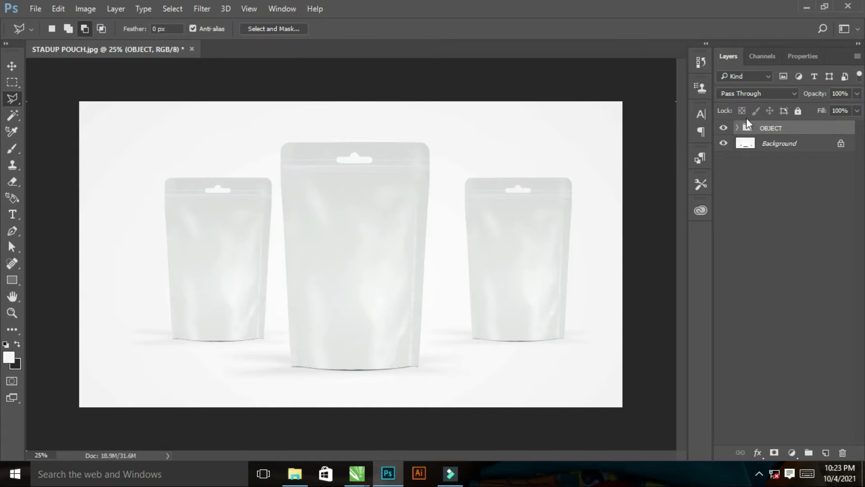
# Load each pouch outline as a selection from the OBJECT group, then deselect
pyautogui.click(738, 130)
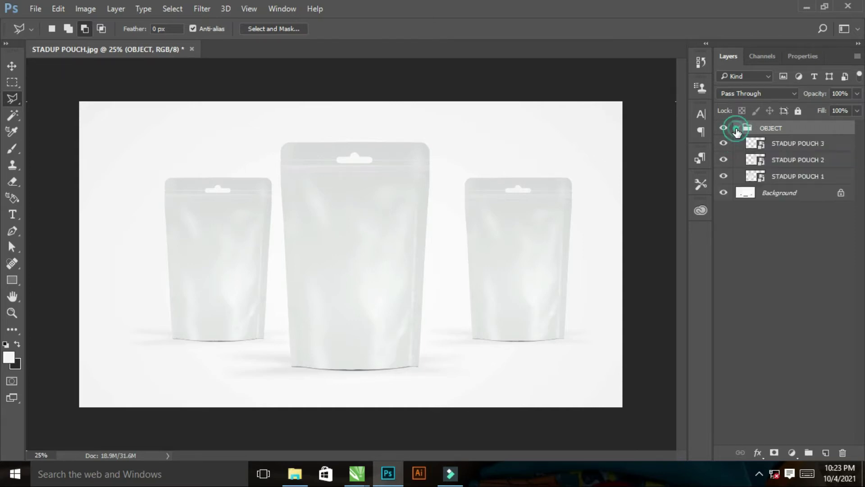
pyautogui.keyDown('ctrl'); pyautogui.click(756, 180); pyautogui.keyUp('ctrl')
pyautogui.keyDown('ctrl'); pyautogui.click(760, 162); pyautogui.keyUp('ctrl')
pyautogui.keyDown('ctrl'); pyautogui.click(760, 146); pyautogui.keyUp('ctrl')
pyautogui.click(737, 128)
pyautogui.hotkey('ctrl', 'd')
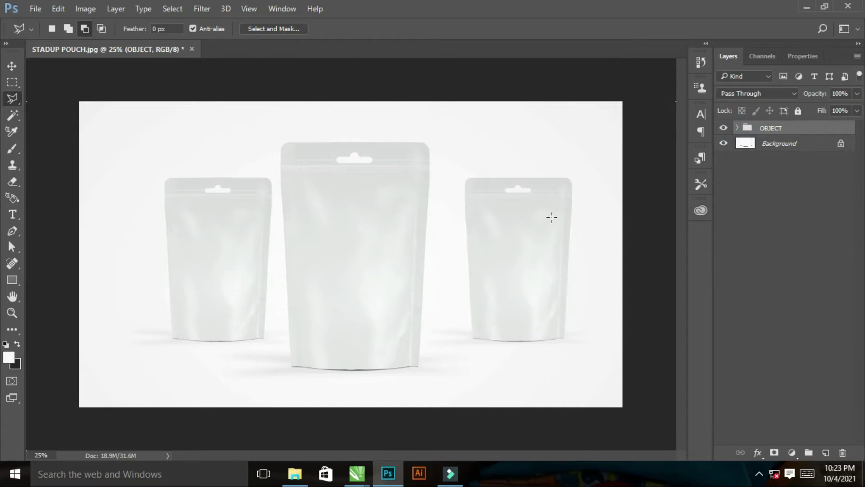
# Draw a rectangle shape over each of the left, middle and right pouches
pyautogui.click(12, 280)
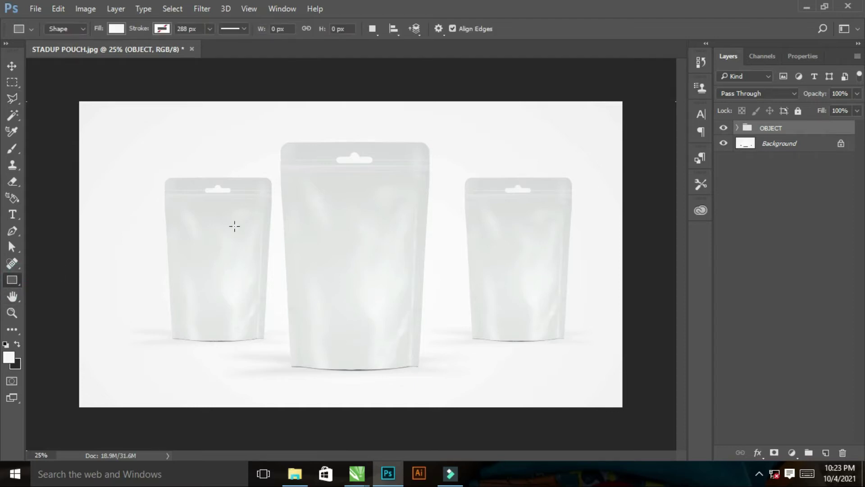
pyautogui.moveTo(162, 172); pyautogui.dragTo(274, 343)
pyautogui.moveTo(279, 140); pyautogui.dragTo(428, 376)
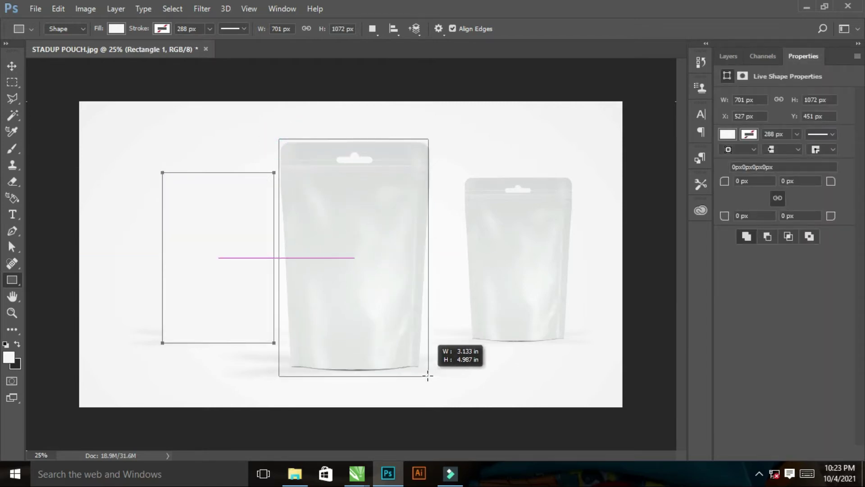
pyautogui.moveTo(427, 376); pyautogui.dragTo(432, 372)
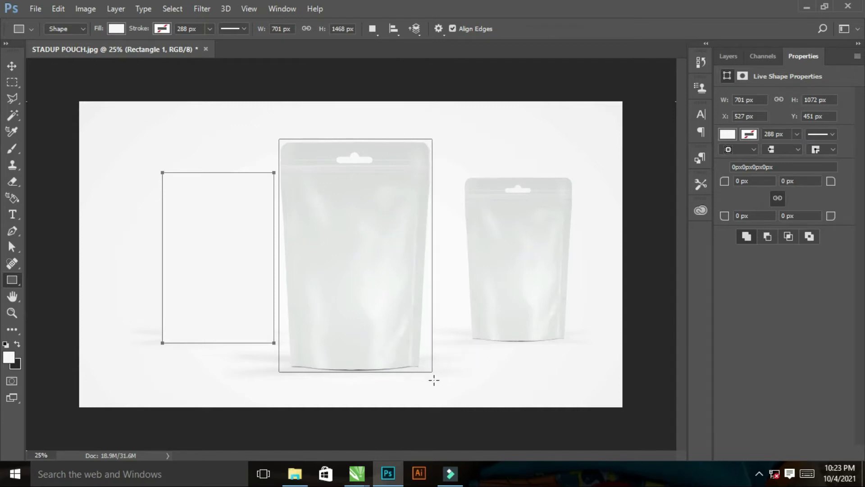
pyautogui.moveTo(460, 171); pyautogui.dragTo(573, 344)
# Fill the right, middle and left rectangles with red
pyautogui.click(727, 134)
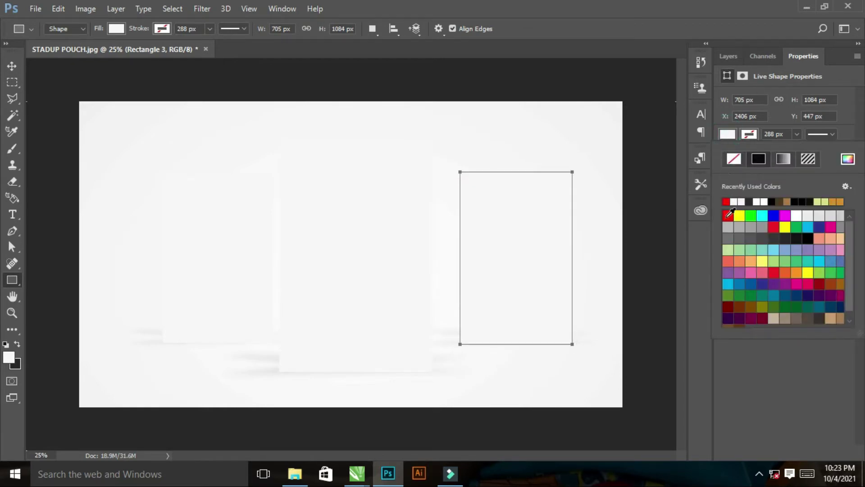
pyautogui.click(728, 214)
pyautogui.click(727, 56)
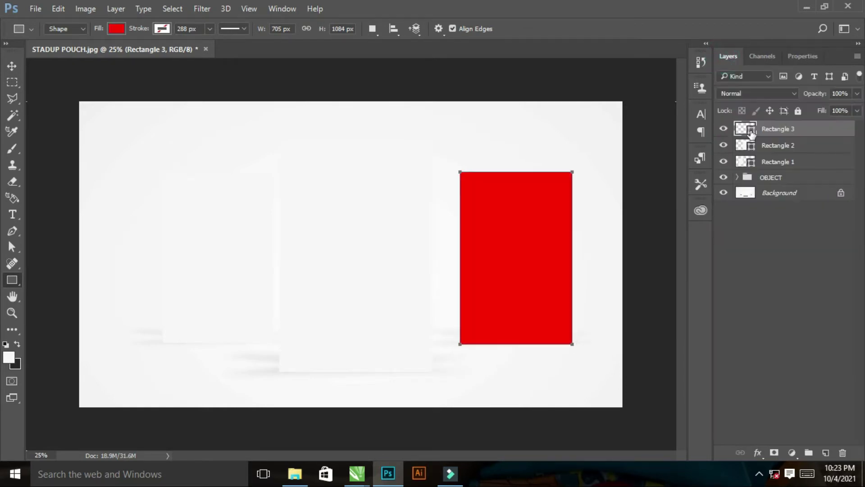
pyautogui.click(769, 146)
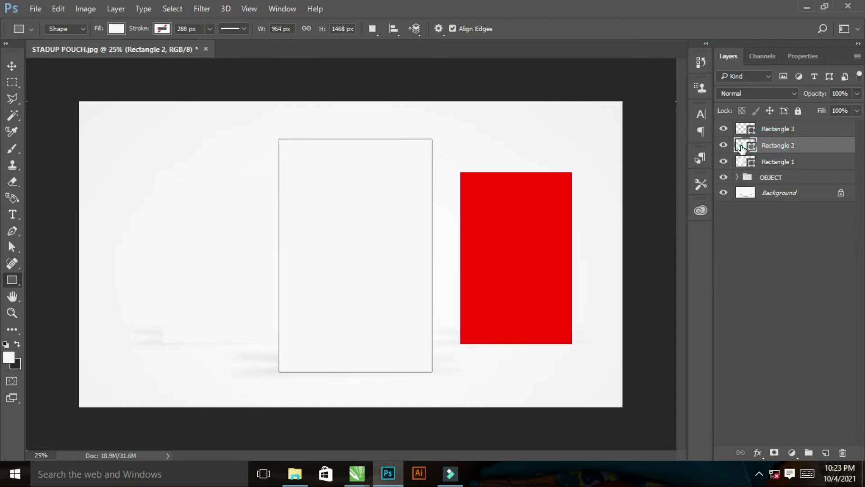
pyautogui.doubleClick(745, 145)
pyautogui.click(811, 113)
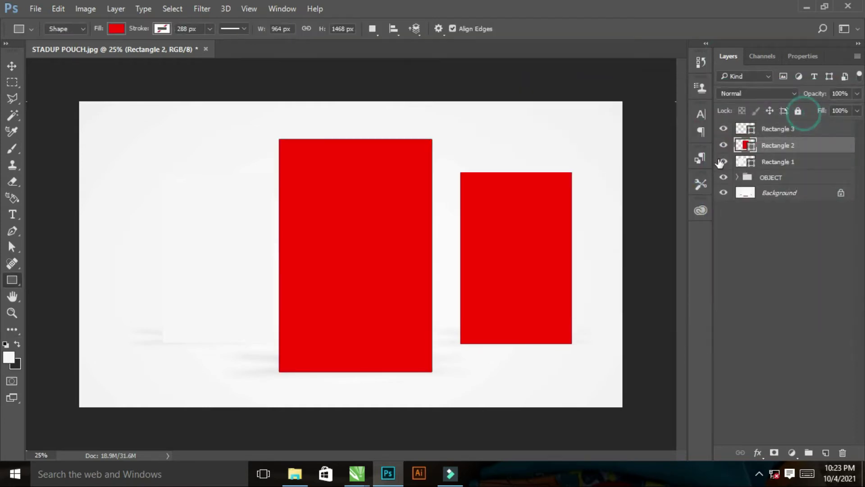
pyautogui.click(741, 163)
pyautogui.doubleClick(740, 163)
pyautogui.click(666, 119)
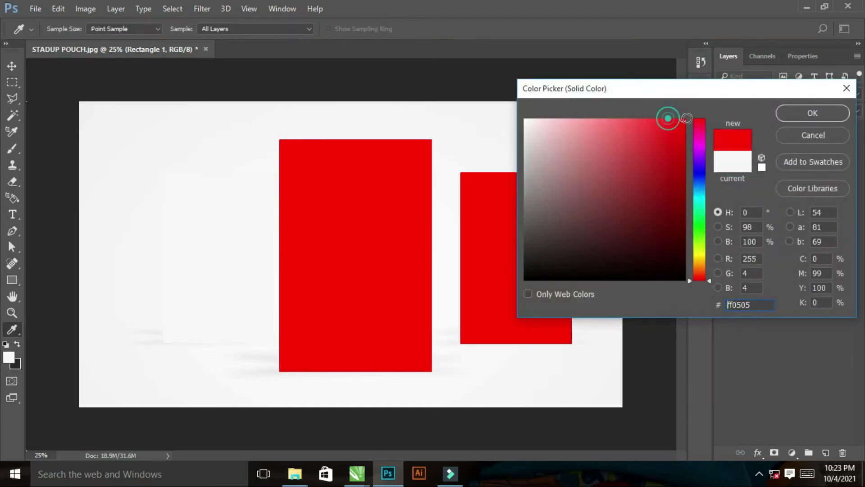
pyautogui.click(787, 109)
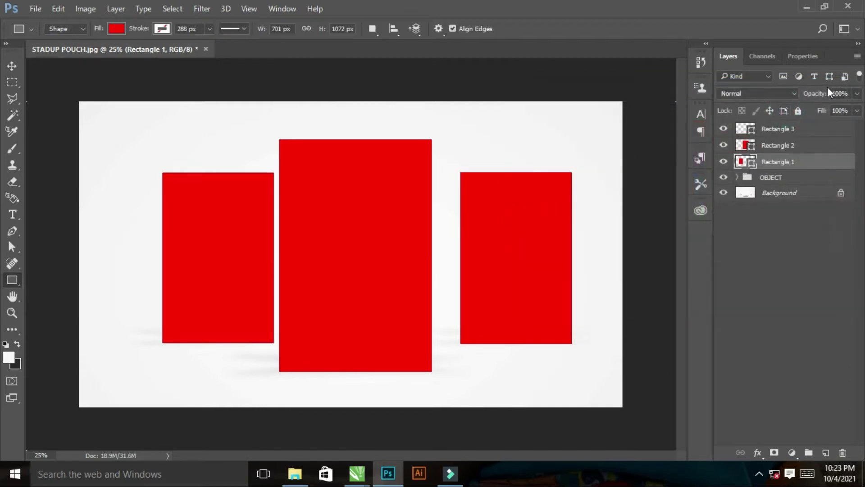
# Rename the three rectangle layers PACK 1, PACK 2 and PACK 3
pyautogui.doubleClick(781, 163)
pyautogui.write('E')
pyautogui.press('Return')
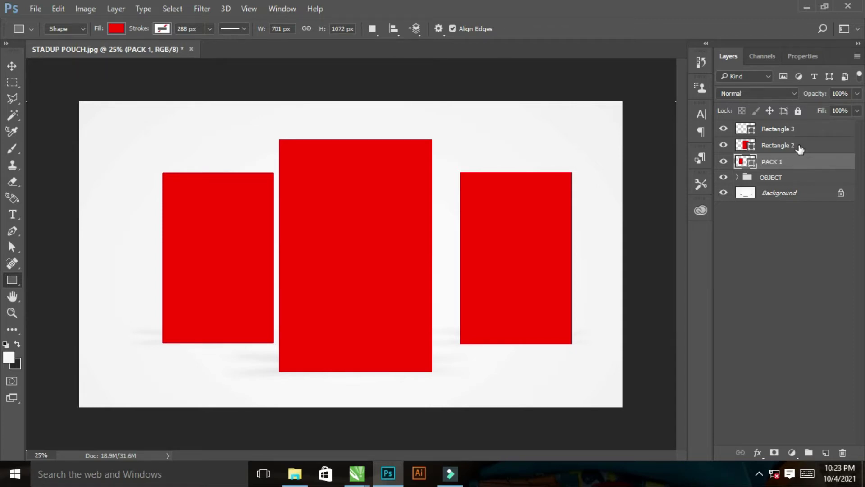
pyautogui.doubleClick(786, 146)
pyautogui.write('PA')
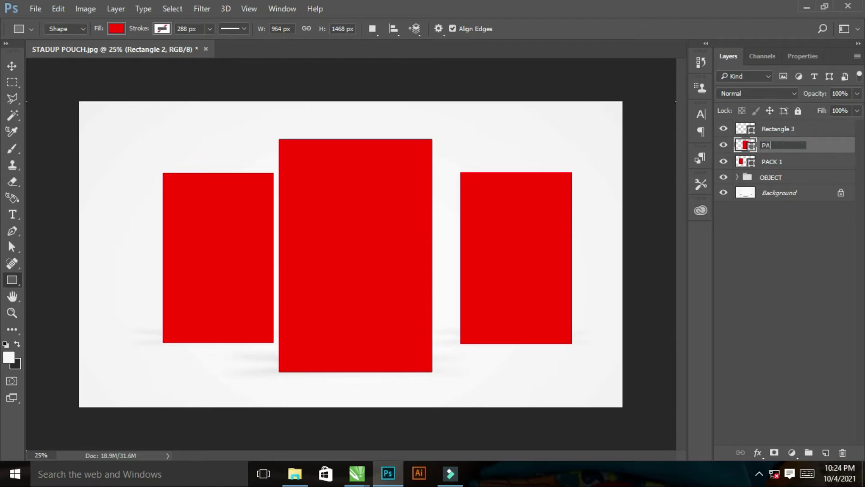
pyautogui.write('CK 2')
pyautogui.press('Return')
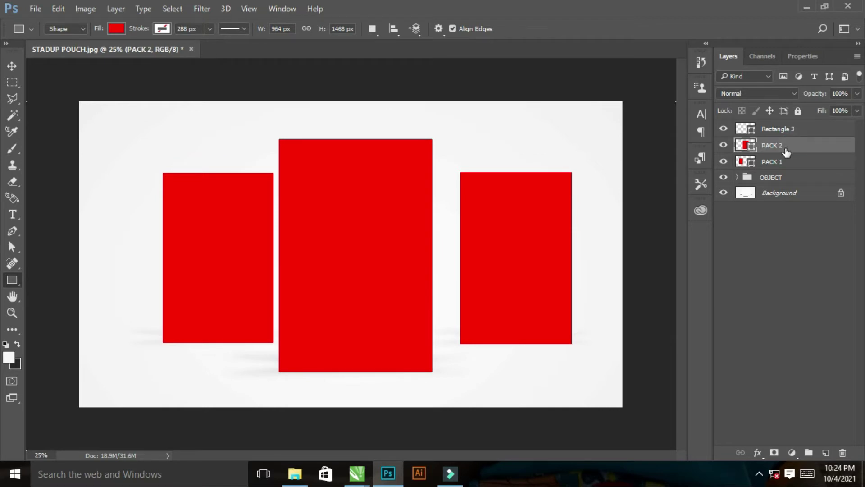
pyautogui.doubleClick(782, 129)
pyautogui.write('PACK')
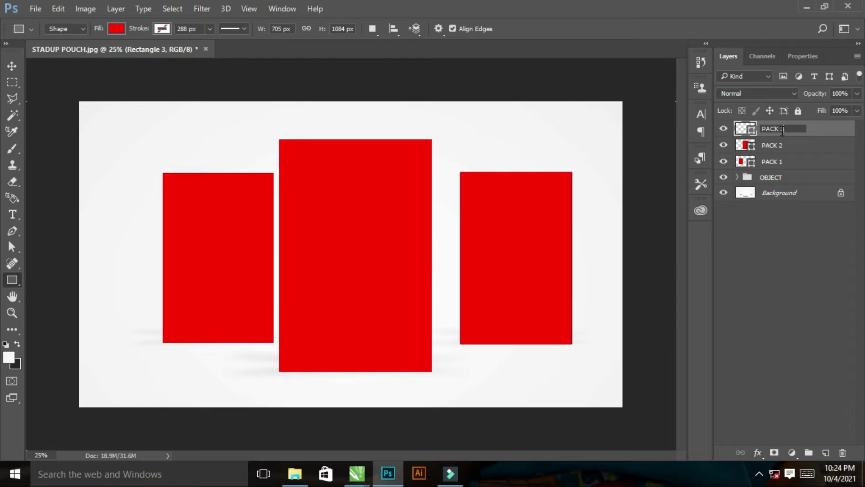
pyautogui.press('Return')
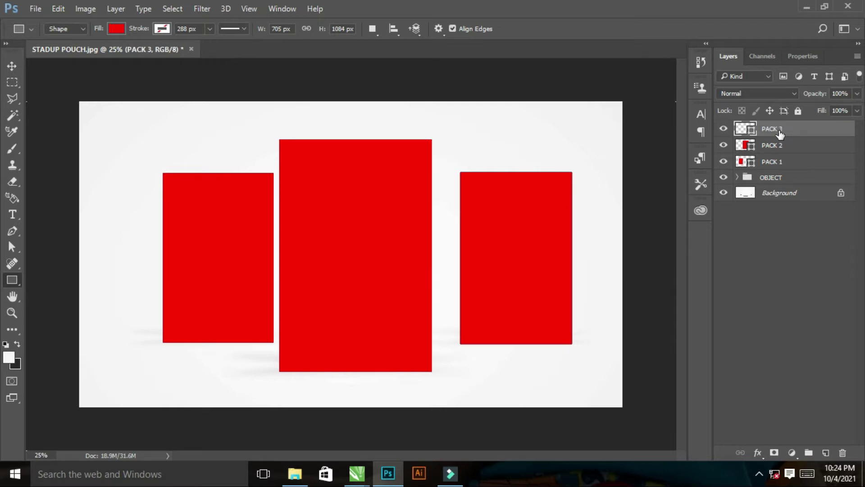
# Convert PACK 1, PACK 2 and PACK 3 to smart objects
pyautogui.click(795, 163)
pyautogui.rightClick(796, 162)
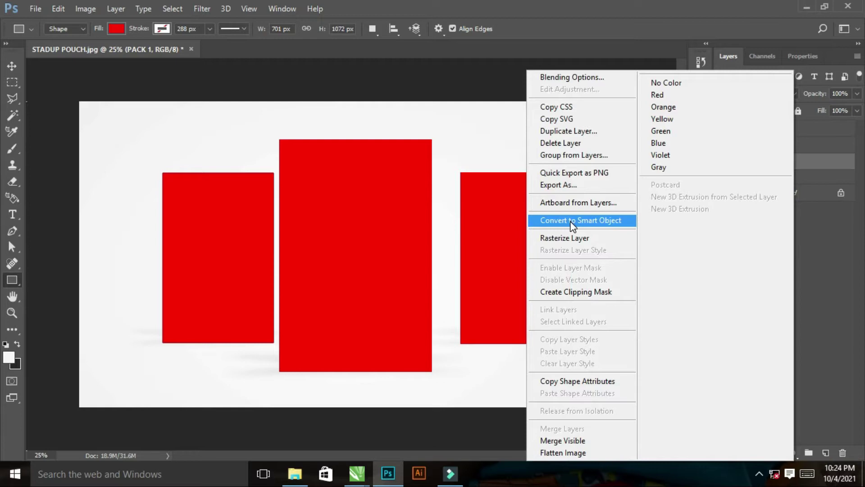
pyautogui.click(568, 219)
pyautogui.click(780, 145)
pyautogui.rightClick(781, 145)
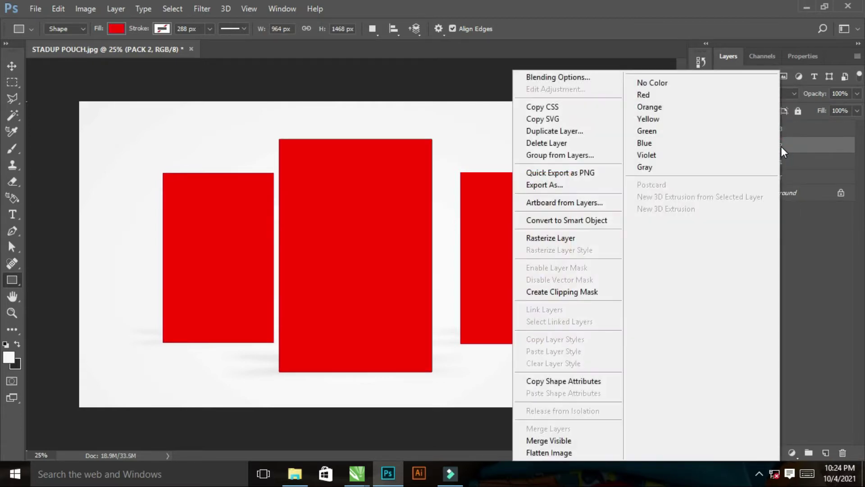
pyautogui.click(569, 220)
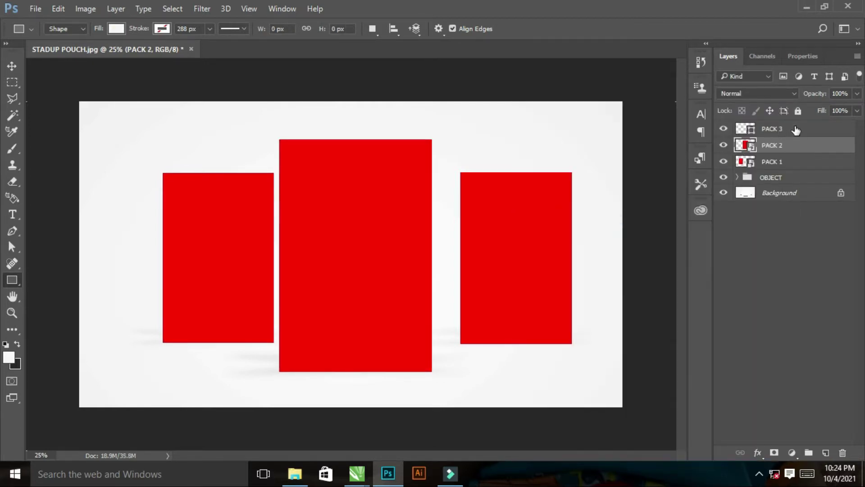
pyautogui.click(795, 129)
pyautogui.rightClick(795, 131)
pyautogui.click(602, 220)
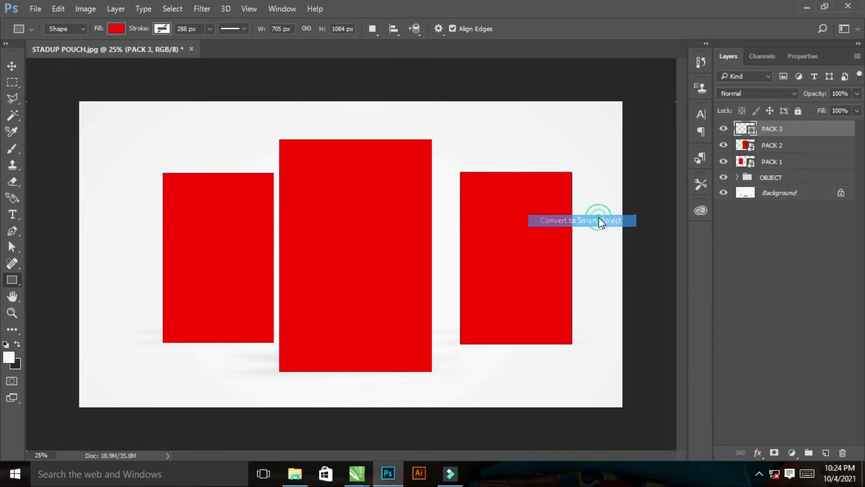
# Hide PACK 3 and PACK 2, leaving PACK 1 selected
pyautogui.click(724, 128)
pyautogui.click(724, 145)
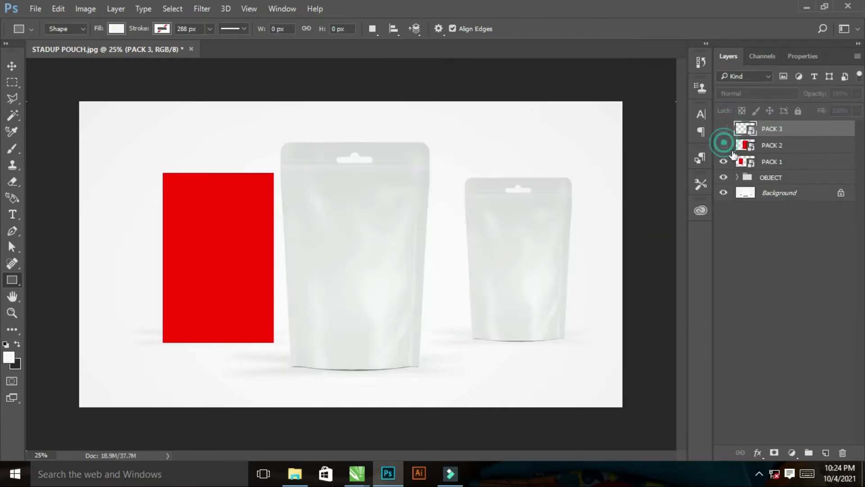
pyautogui.click(779, 162)
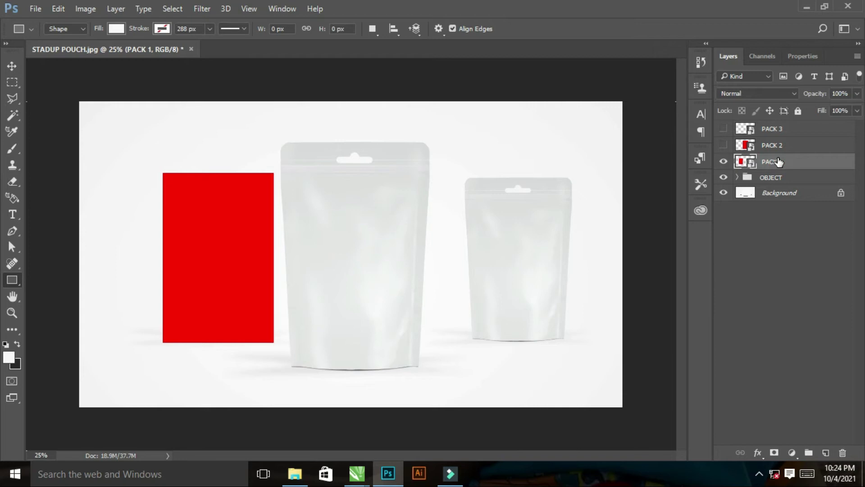
# Start transforming PACK 1 and lower its fill to about 21%
pyautogui.hotkey('ctrl', 't')
pyautogui.moveTo(135, 164); pyautogui.dragTo(374, 368)
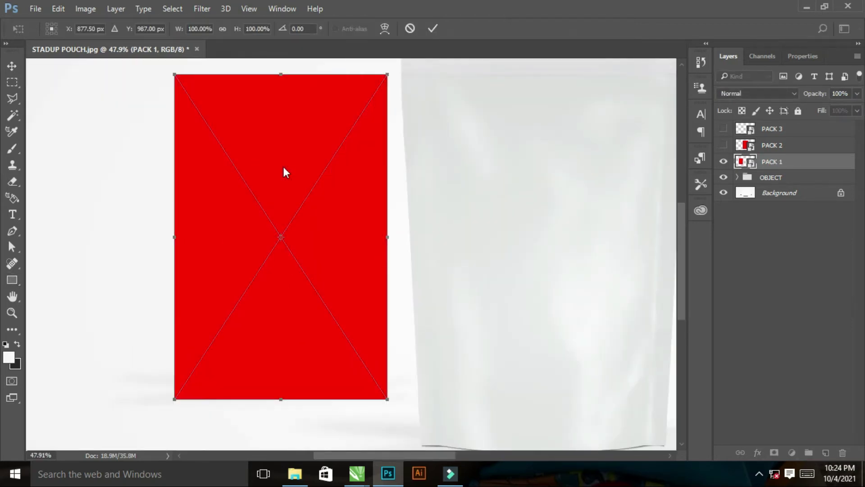
pyautogui.rightClick(283, 167)
pyautogui.click(347, 114)
pyautogui.click(858, 111)
pyautogui.moveTo(818, 126); pyautogui.dragTo(811, 126)
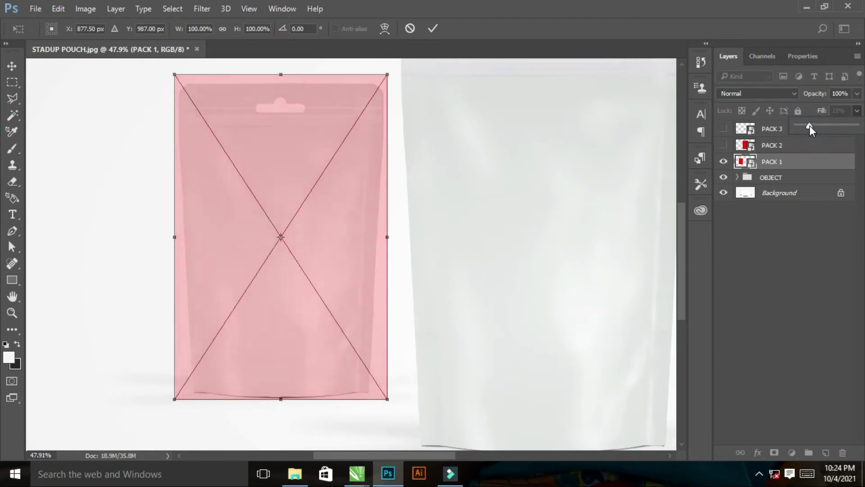
# Distort PACK 1's top edge and bottom corners to fit the left pouch
pyautogui.rightClick(307, 149)
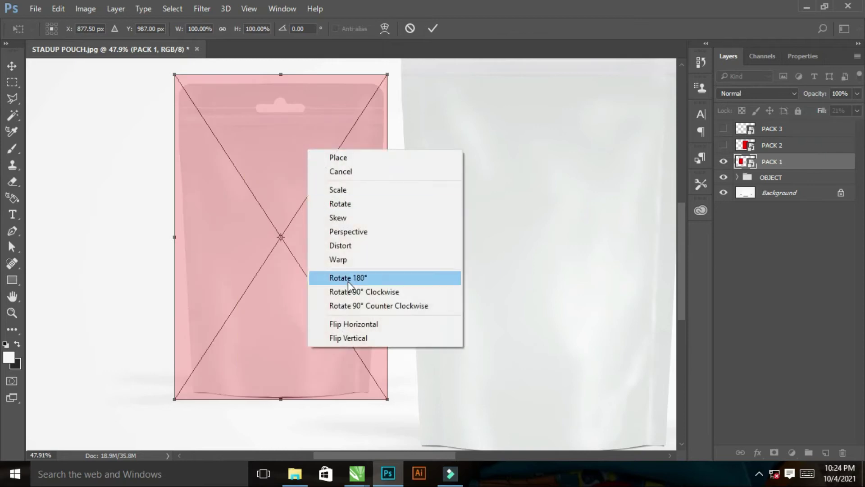
pyautogui.click(342, 245)
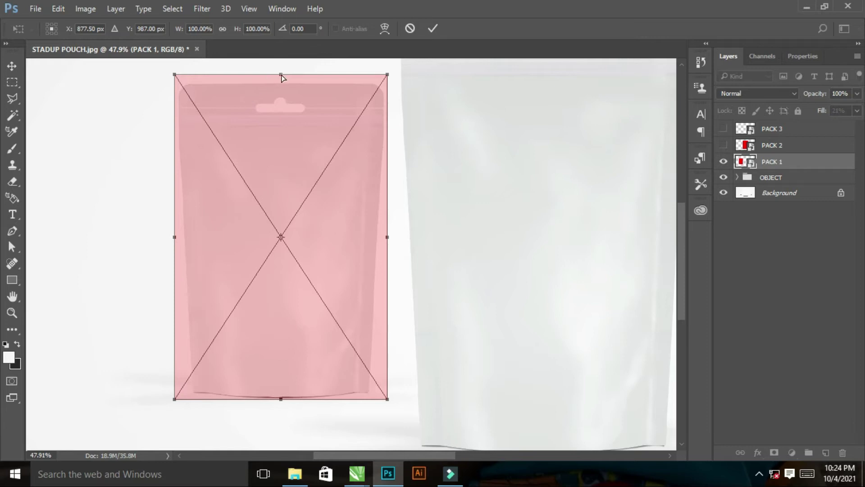
pyautogui.moveTo(280, 76); pyautogui.dragTo(278, 83)
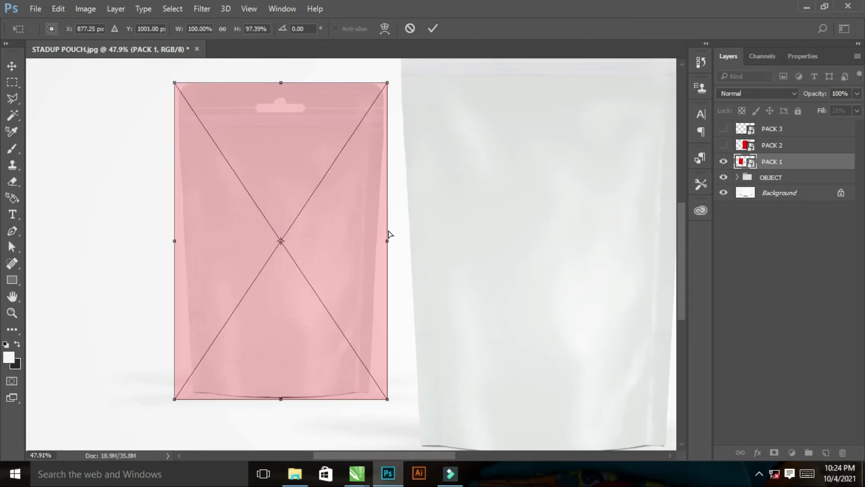
pyautogui.moveTo(388, 401); pyautogui.dragTo(376, 403)
pyautogui.moveTo(173, 403); pyautogui.dragTo(186, 400)
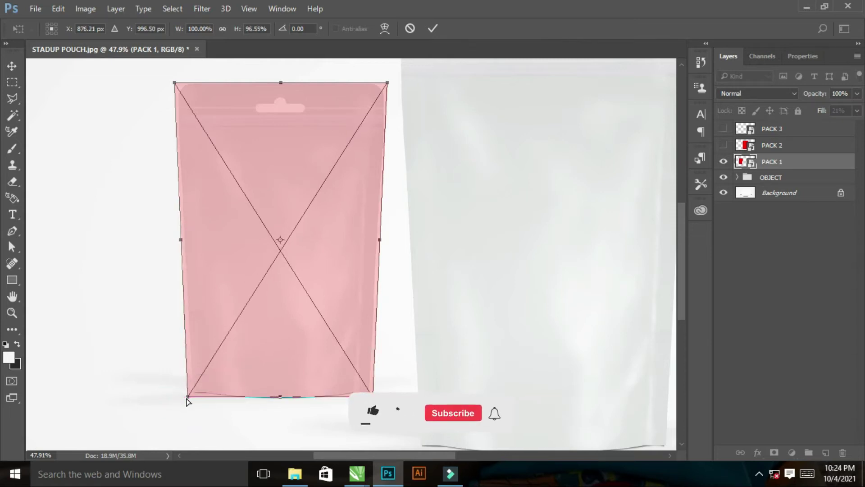
# Warp PACK 1's bottom edge and middle down to the pouch's curved base
pyautogui.rightClick(267, 290)
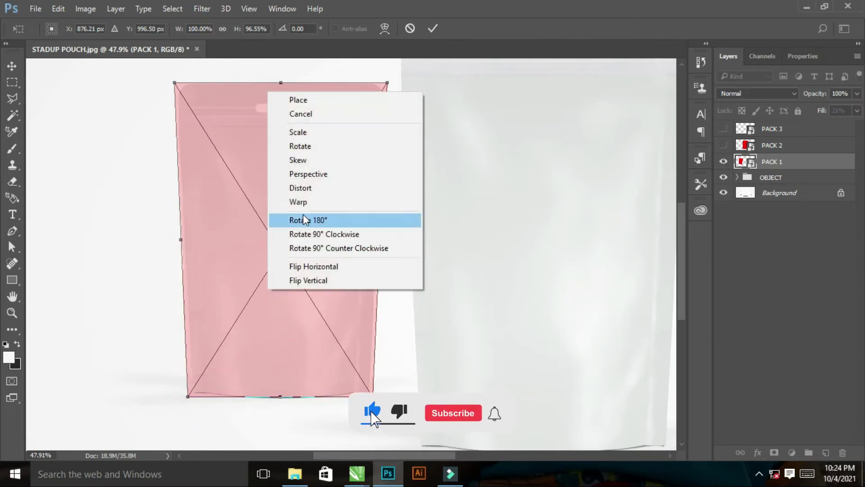
pyautogui.click(309, 201)
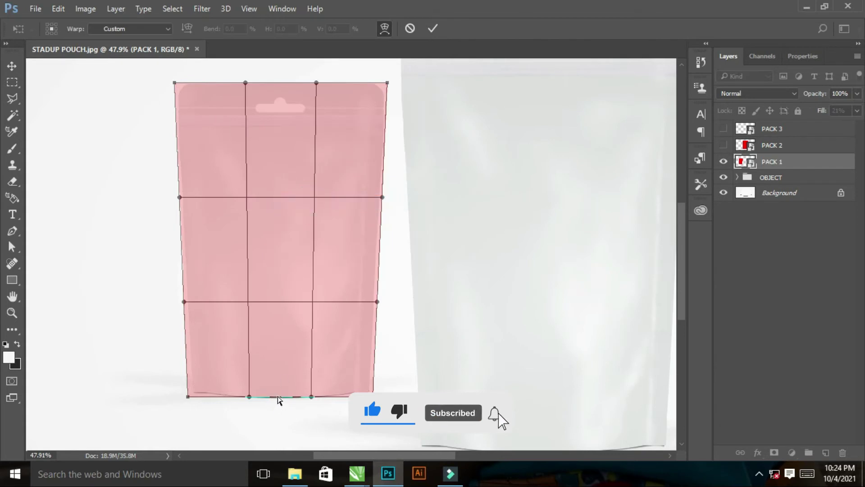
pyautogui.moveTo(276, 401); pyautogui.dragTo(278, 403)
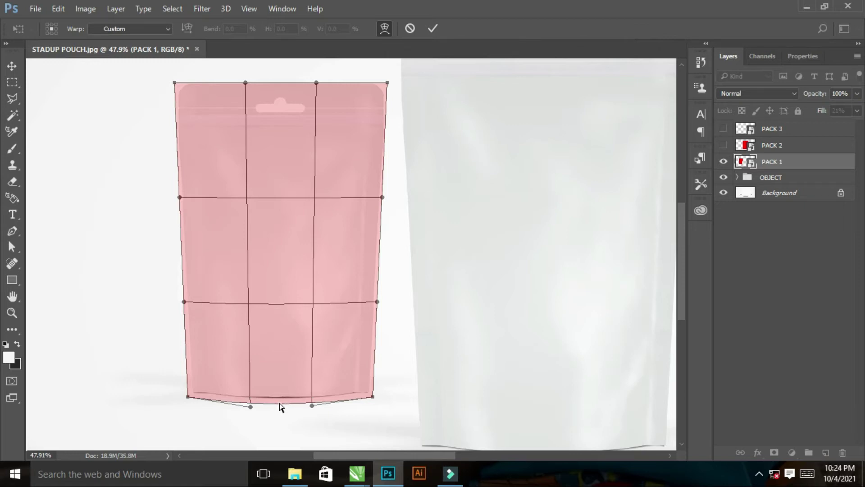
pyautogui.moveTo(280, 304); pyautogui.dragTo(281, 313)
pyautogui.moveTo(283, 272)
pyautogui.mouseDown()
pyautogui.moveTo(283, 261)
pyautogui.moveTo(283, 271)
pyautogui.mouseUp()
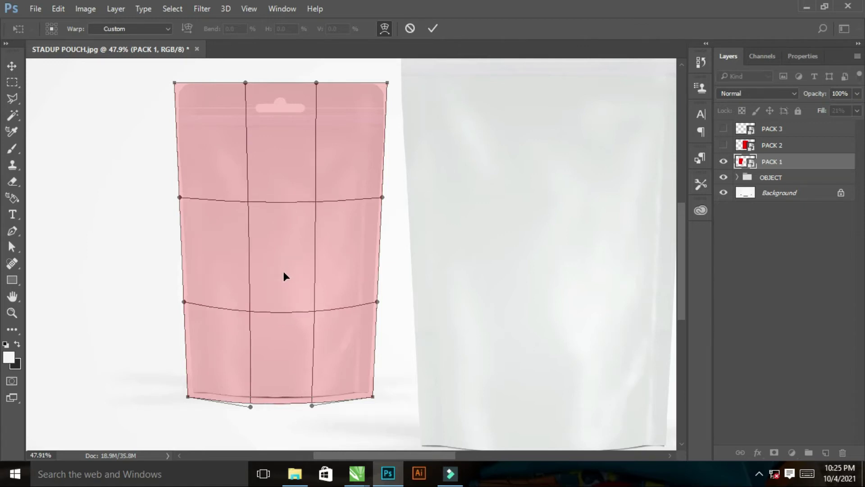
# Nudge the pink PACK 1 into line with the left pouch and turn PACK 2 back on
pyautogui.press('u')
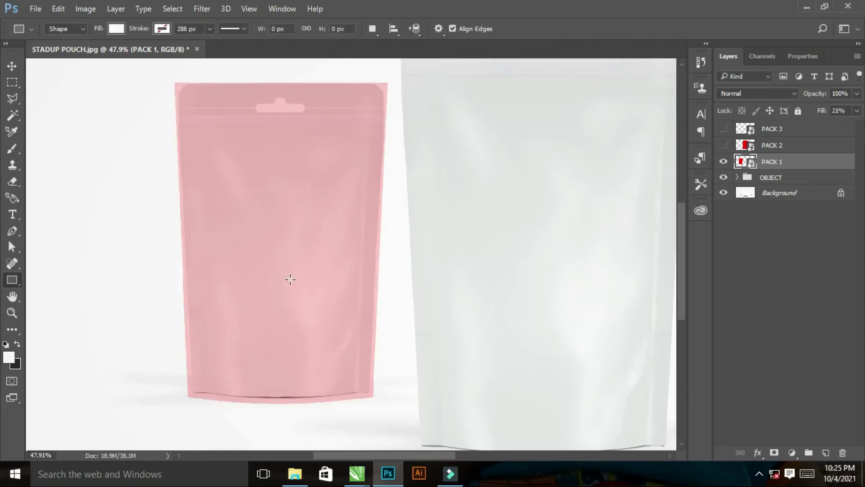
pyautogui.press('v')
pyautogui.moveTo(292, 278); pyautogui.dragTo(290, 278)
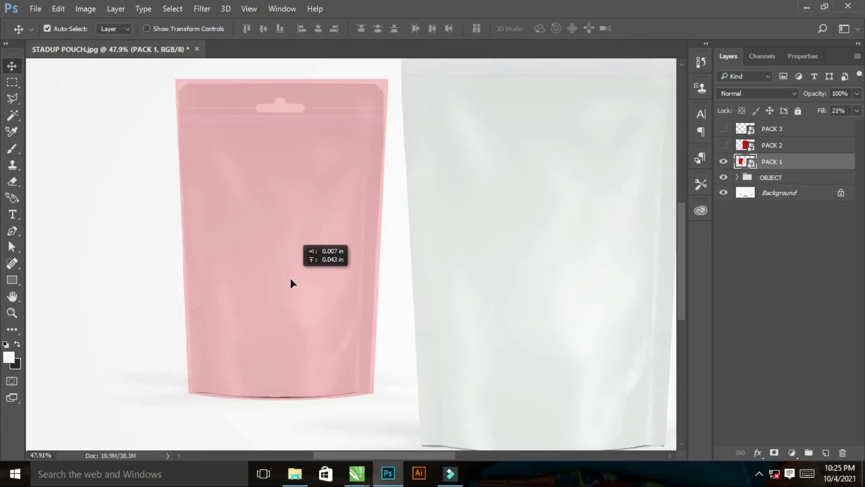
pyautogui.press('ctrl')
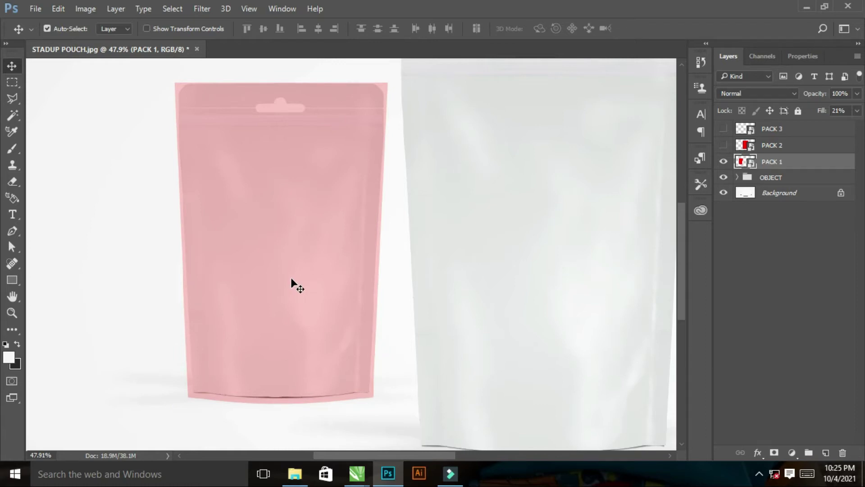
pyautogui.moveTo(295, 288); pyautogui.dragTo(295, 286)
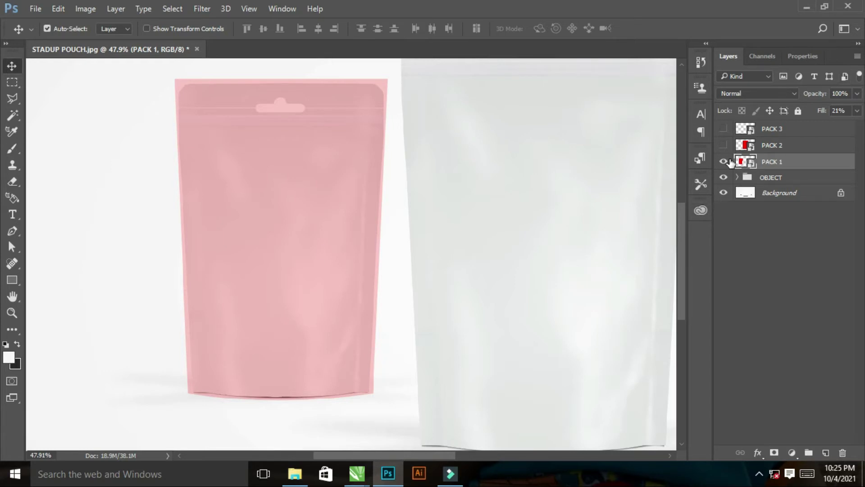
pyautogui.click(724, 145)
pyautogui.hotkey('ctrl', '0')
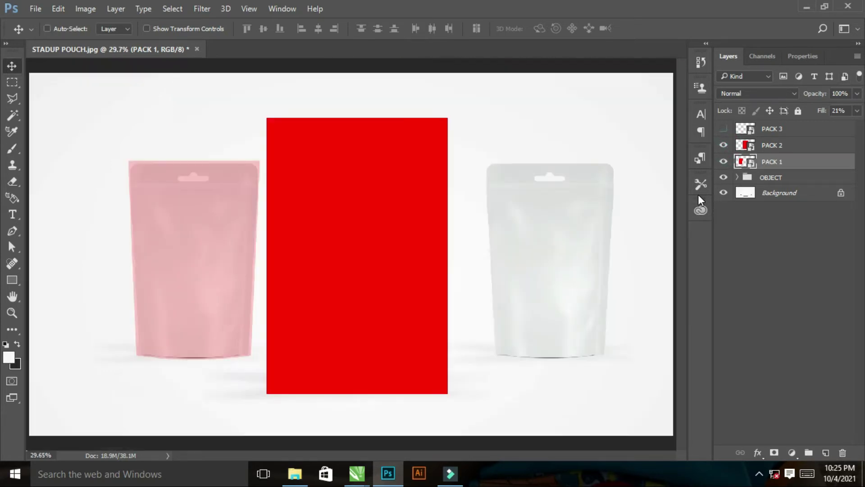
# Lower PACK 2's fill so the centre pouch shows through
pyautogui.click(773, 146)
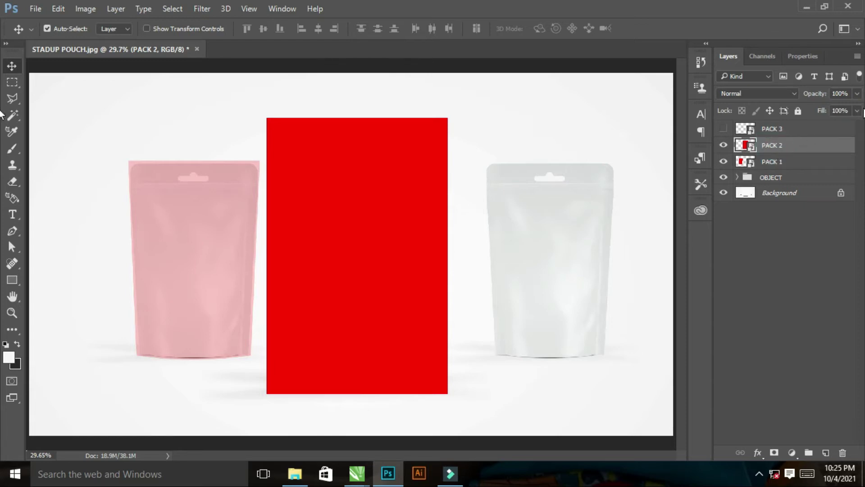
pyautogui.click(857, 113)
pyautogui.moveTo(857, 116); pyautogui.dragTo(821, 130)
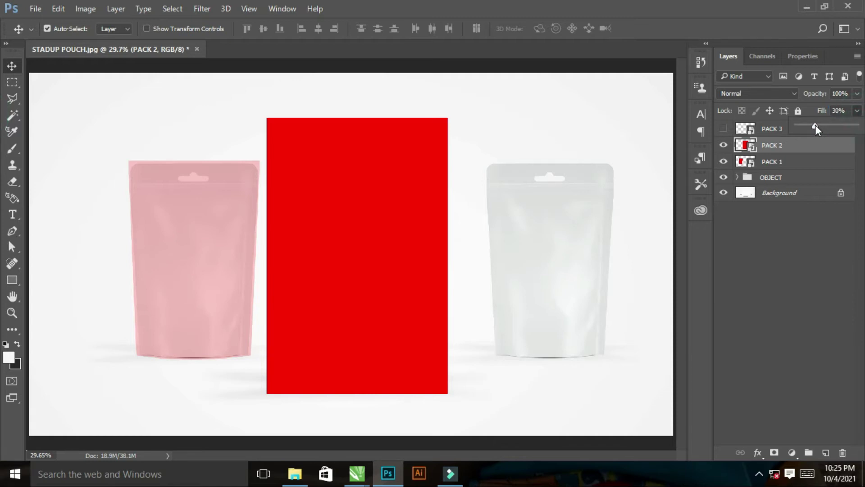
# Distort PACK 2's bottom corners inward to fit the centre pouch
pyautogui.hotkey('ctrl', 't')
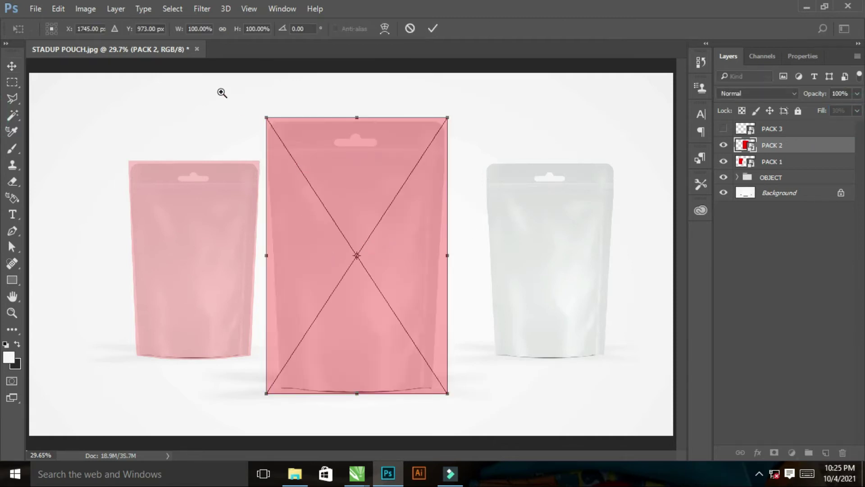
pyautogui.moveTo(222, 92); pyautogui.dragTo(539, 429)
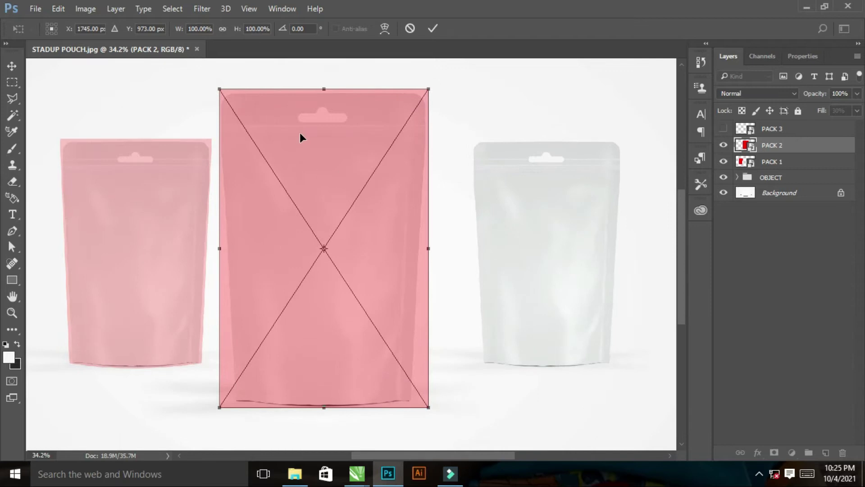
pyautogui.rightClick(369, 174)
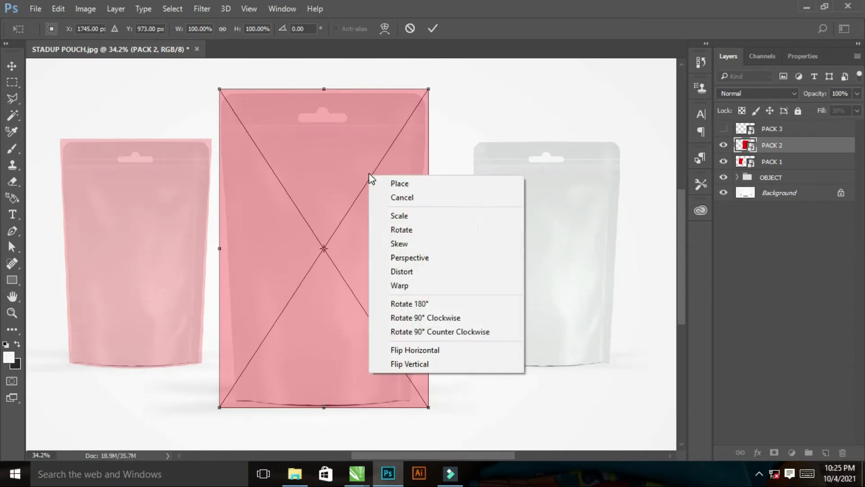
pyautogui.click(399, 271)
pyautogui.moveTo(429, 409); pyautogui.dragTo(414, 408)
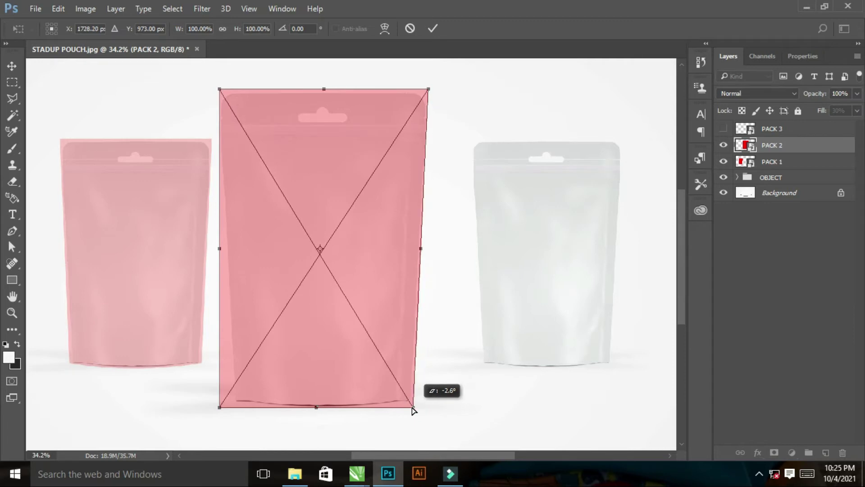
pyautogui.moveTo(415, 411); pyautogui.dragTo(417, 409)
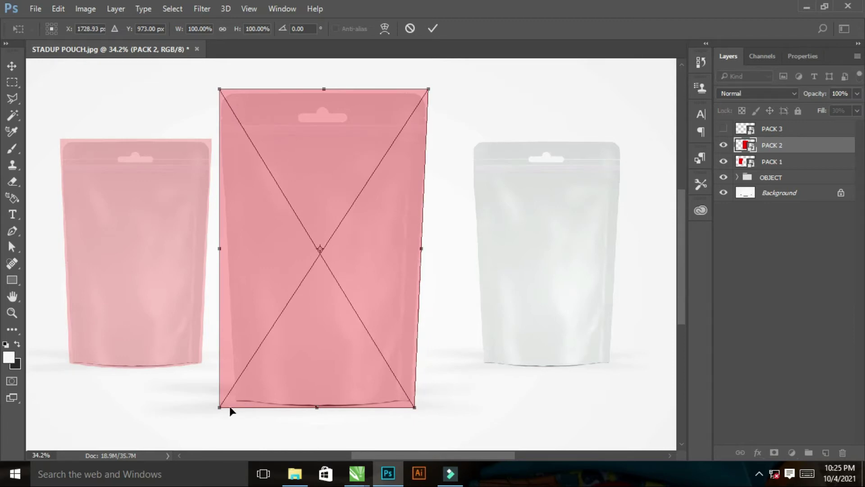
pyautogui.moveTo(220, 409); pyautogui.dragTo(233, 408)
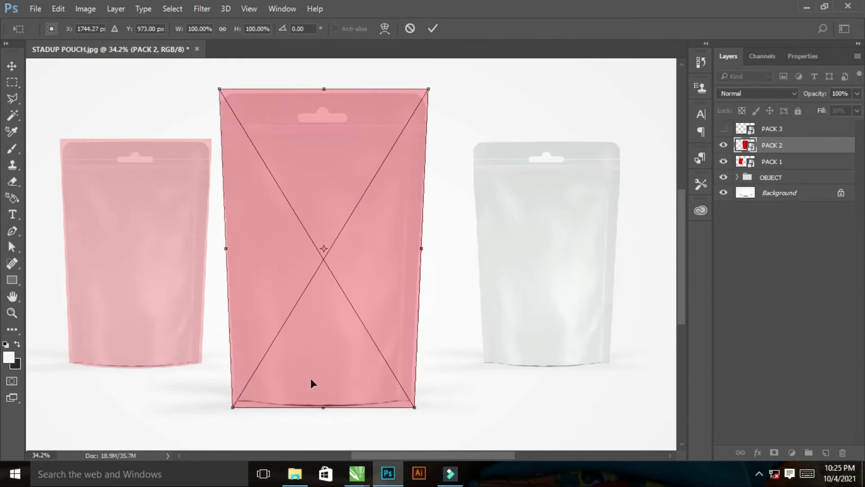
# Warp PACK 2's bottom and interior down to the pouch's curved base and commit
pyautogui.rightClick(326, 332)
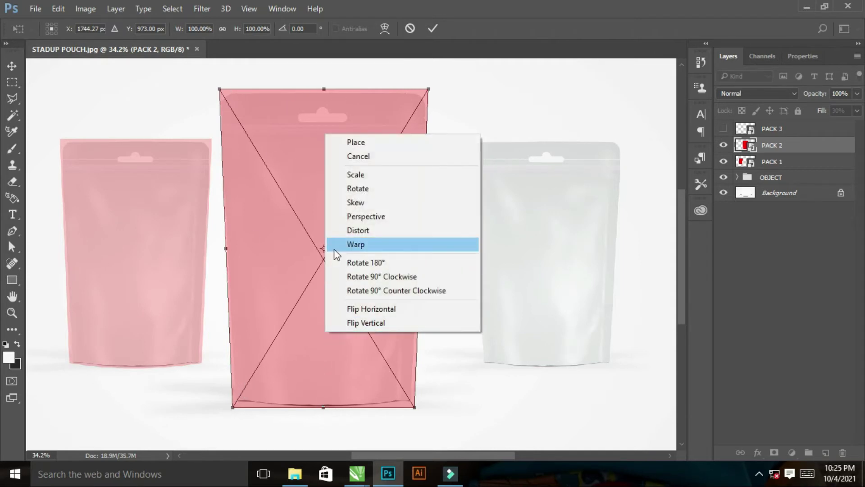
pyautogui.click(348, 245)
pyautogui.moveTo(317, 407); pyautogui.dragTo(319, 418)
pyautogui.moveTo(320, 313); pyautogui.dragTo(320, 323)
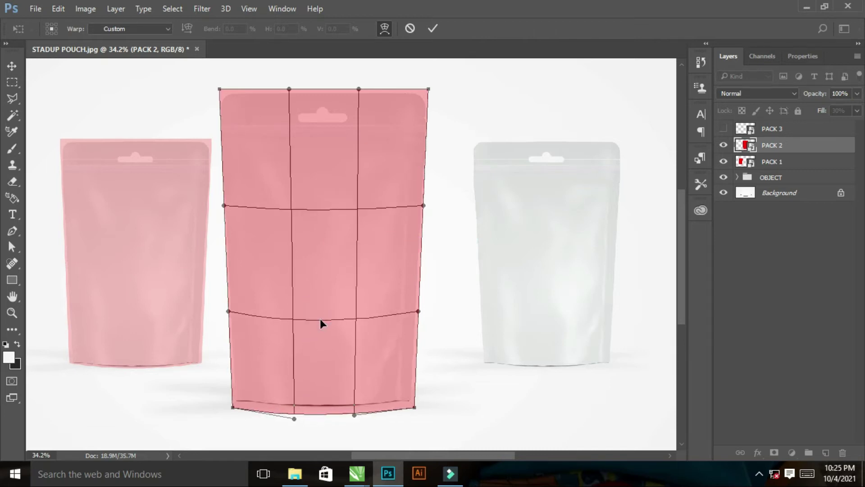
pyautogui.moveTo(327, 205); pyautogui.dragTo(326, 214)
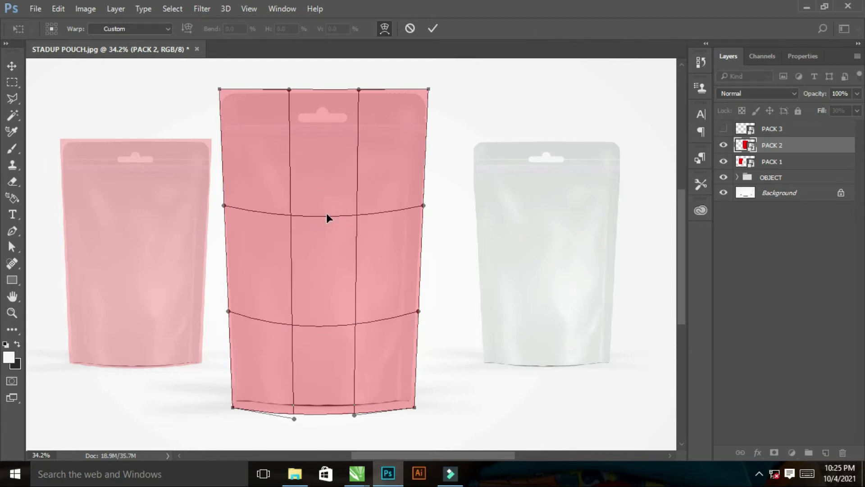
pyautogui.press('Return')
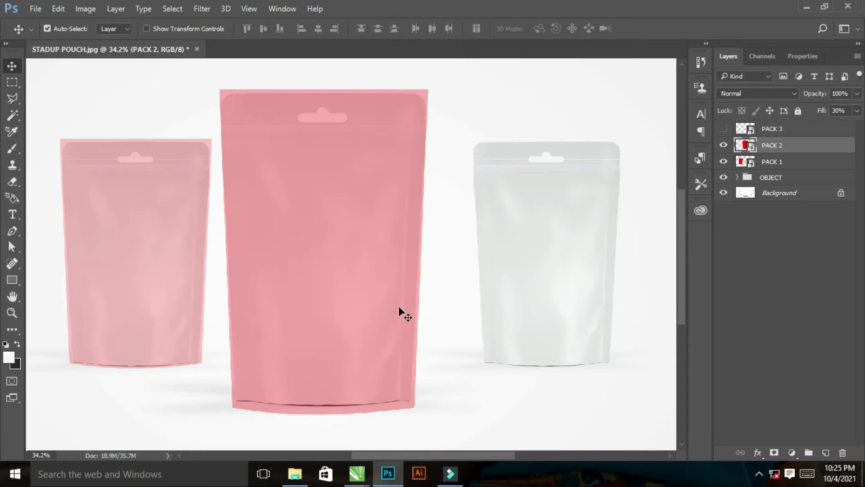
# Show PACK 3 and lower its fill to about 30%
pyautogui.click(724, 128)
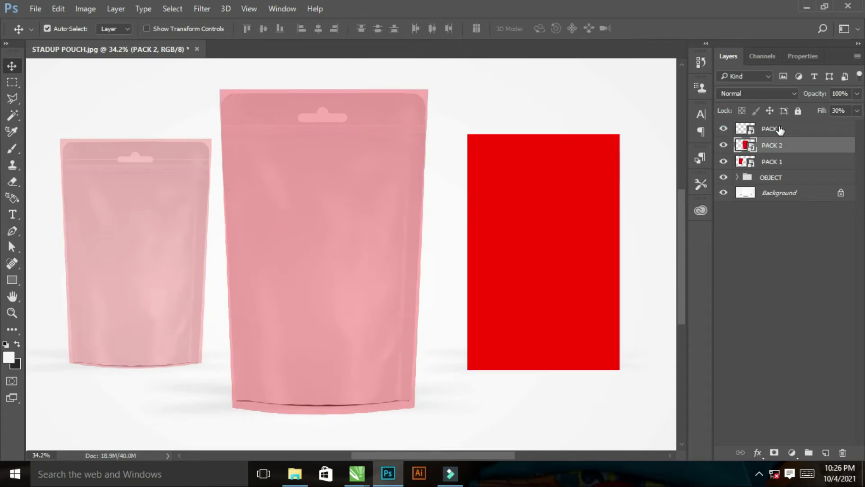
pyautogui.click(772, 129)
pyautogui.click(857, 111)
pyautogui.moveTo(814, 125)
pyautogui.mouseDown()
pyautogui.moveTo(844, 130)
pyautogui.moveTo(816, 129)
pyautogui.mouseUp()
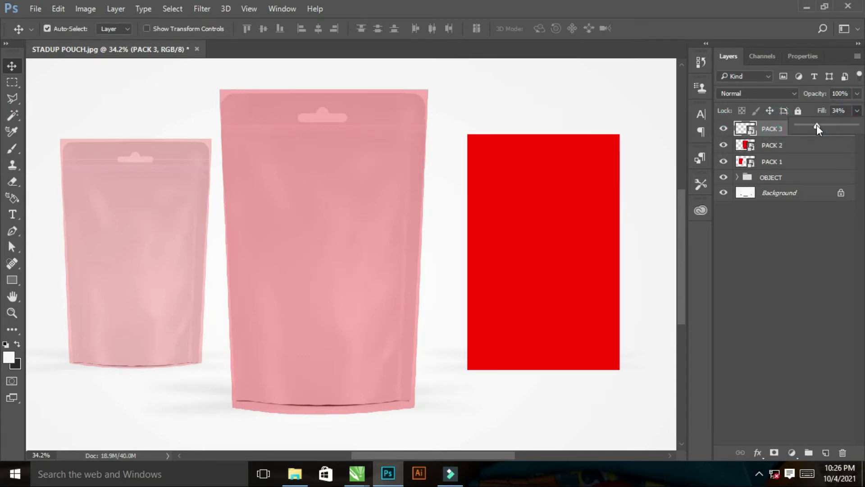
# Distort PACK 3's four corners to fit the right pouch
pyautogui.hotkey('ctrl', 't')
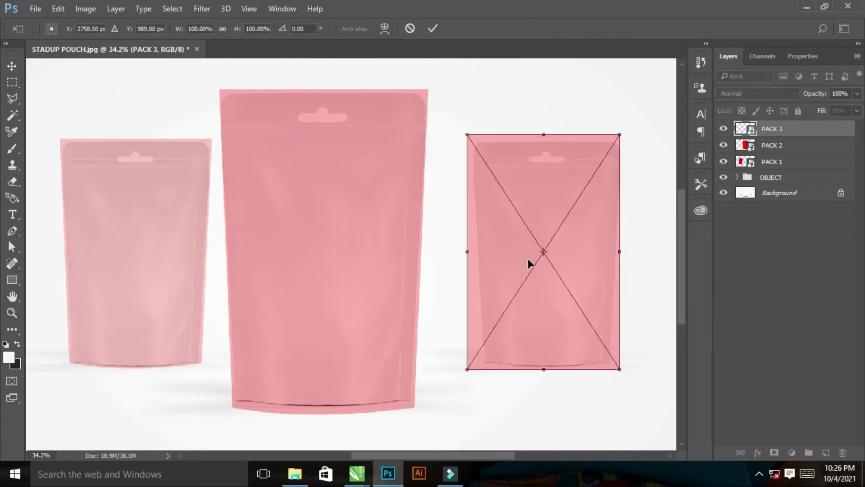
pyautogui.rightClick(529, 261)
pyautogui.click(562, 357)
pyautogui.moveTo(467, 370); pyautogui.dragTo(482, 371)
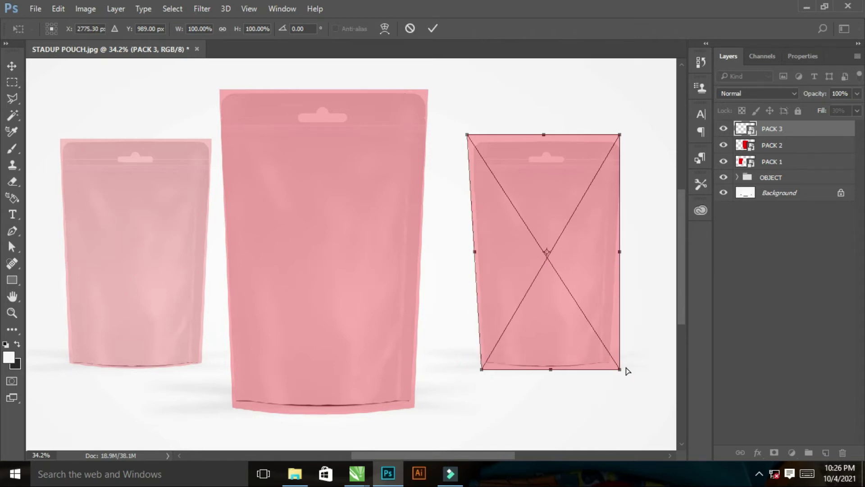
pyautogui.moveTo(620, 370); pyautogui.dragTo(611, 369)
pyautogui.moveTo(620, 135); pyautogui.dragTo(624, 135)
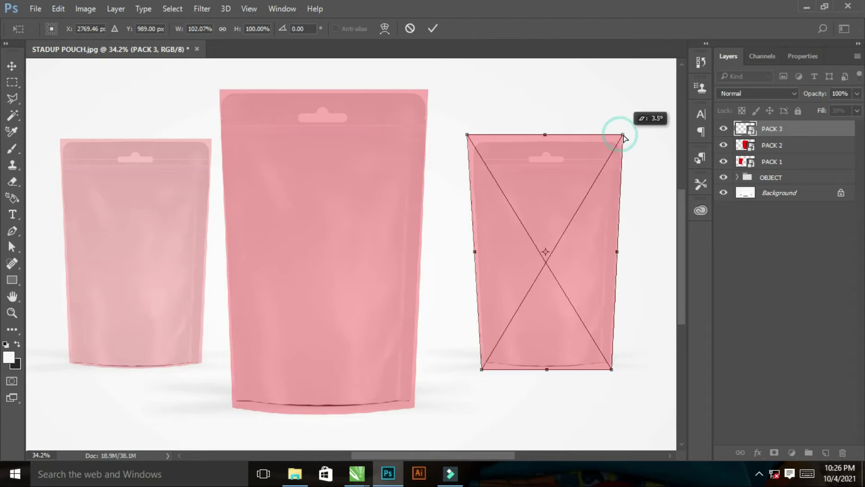
pyautogui.moveTo(468, 135); pyautogui.dragTo(468, 135)
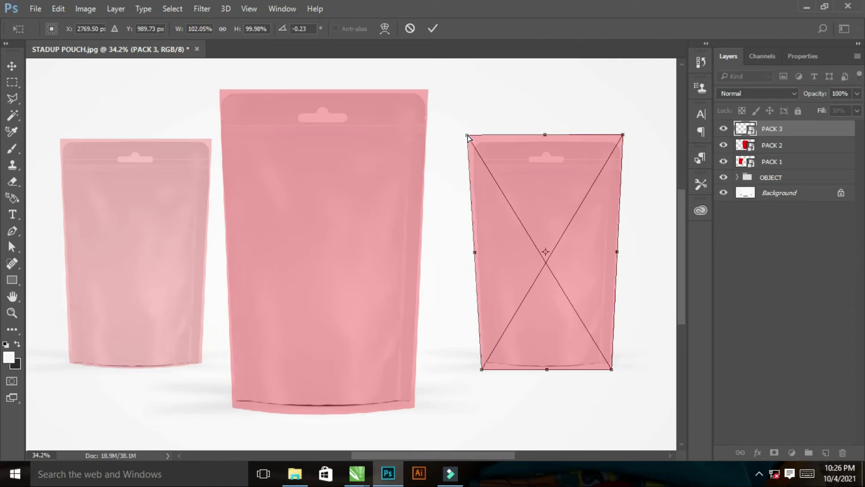
# Warp PACK 3's bottom and middle rows down to the pouch curve and commit
pyautogui.rightClick(549, 222)
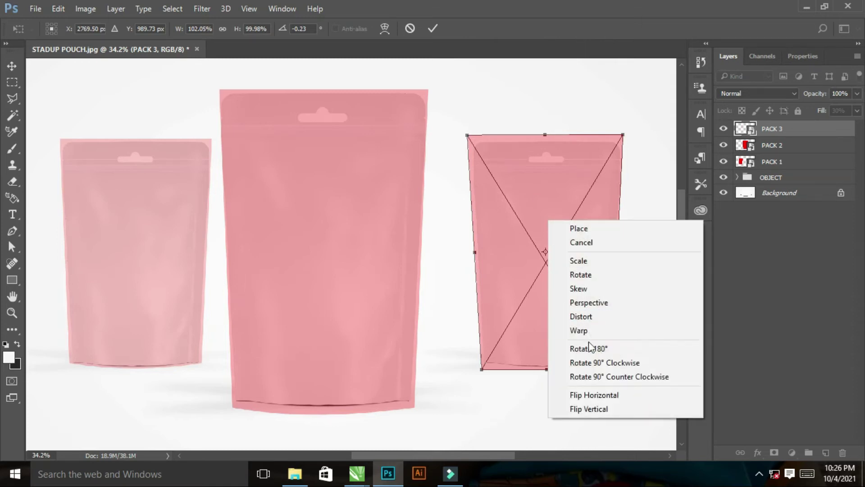
pyautogui.click(588, 331)
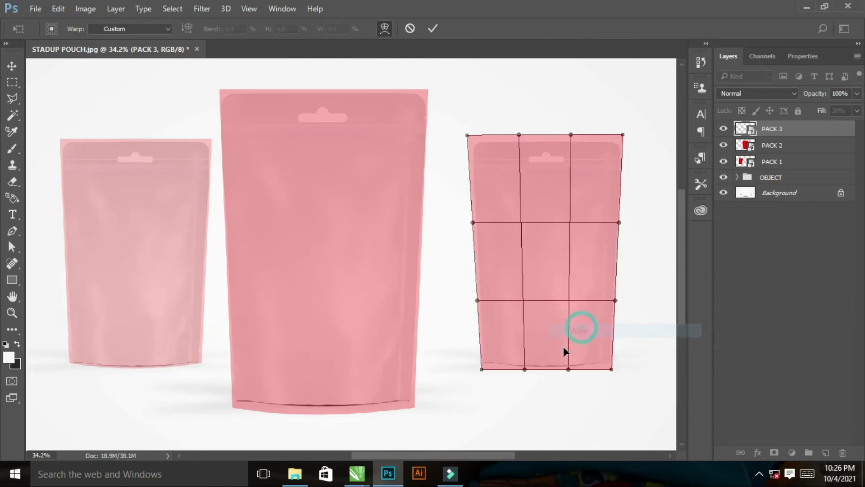
pyautogui.click(549, 374)
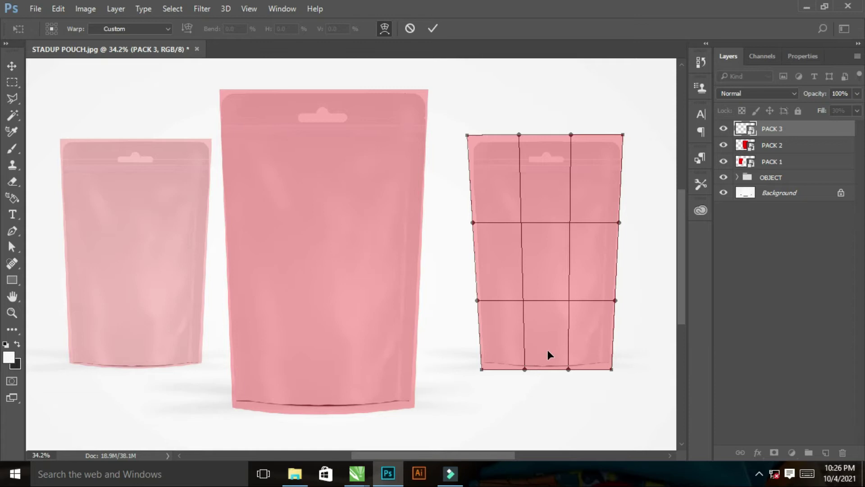
pyautogui.moveTo(546, 365); pyautogui.dragTo(546, 371)
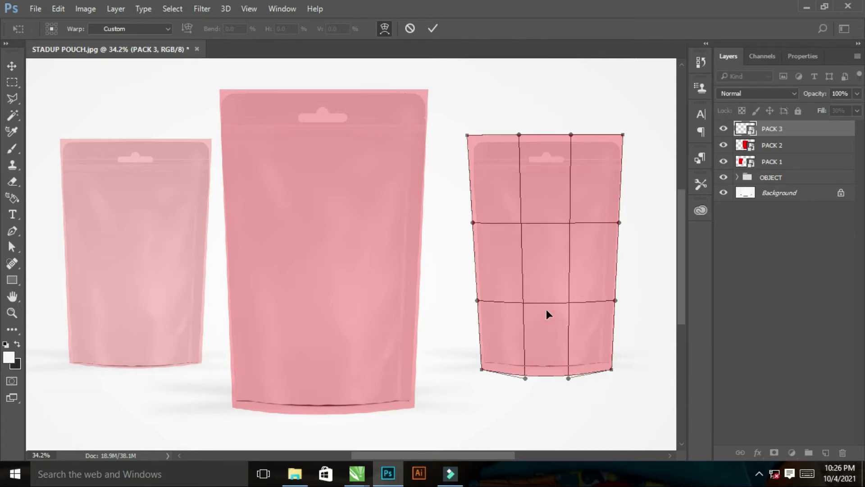
pyautogui.moveTo(547, 305); pyautogui.dragTo(546, 312)
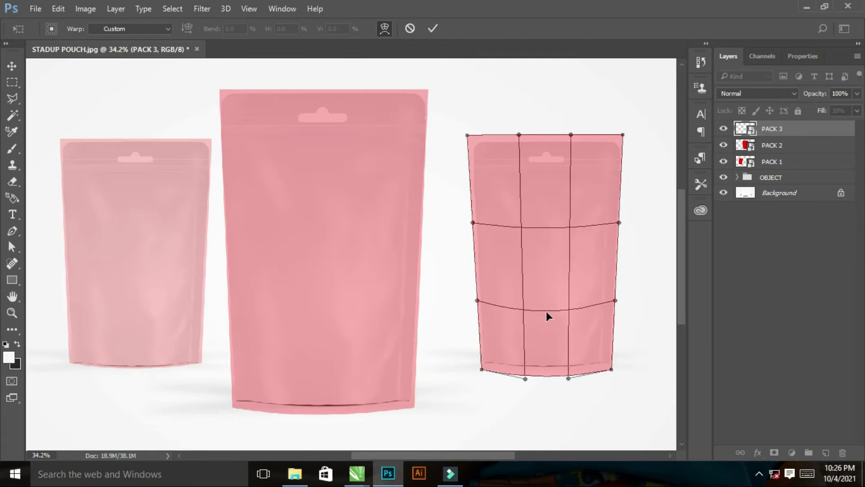
pyautogui.press('Return')
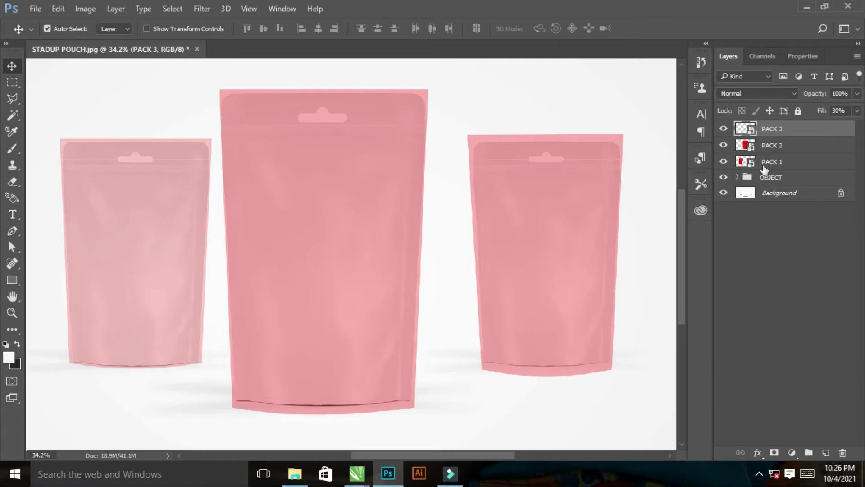
# Mask PACK 1 to the left pouch's outline loaded from its STADUP POUCH layer
pyautogui.click(798, 146)
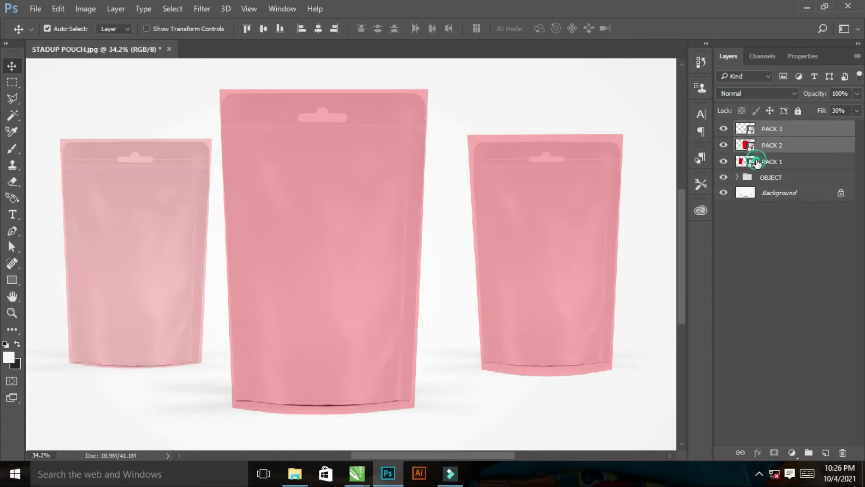
pyautogui.click(761, 162)
pyautogui.click(738, 177)
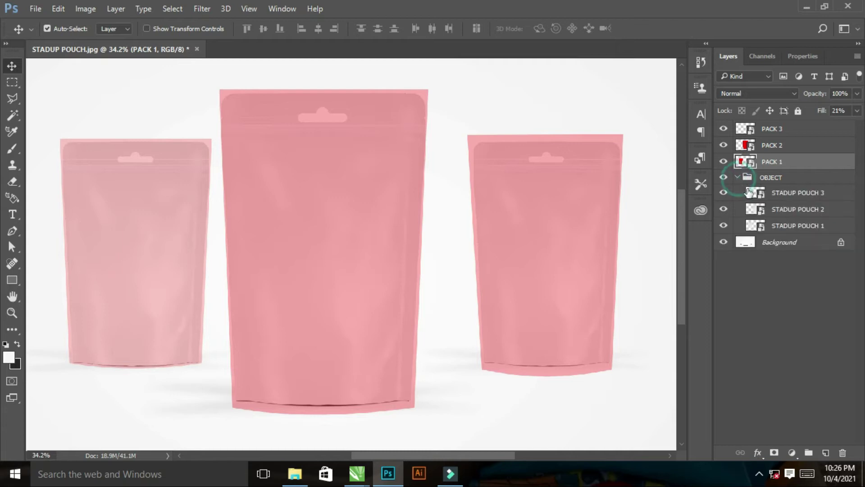
pyautogui.keyDown('ctrl'); pyautogui.click(755, 225); pyautogui.keyUp('ctrl')
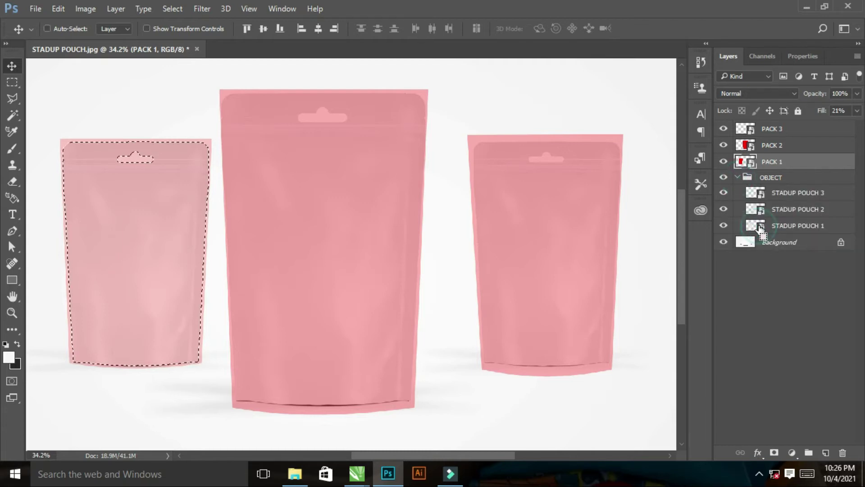
pyautogui.keyDown('ctrl'); pyautogui.click(759, 198); pyautogui.keyUp('ctrl')
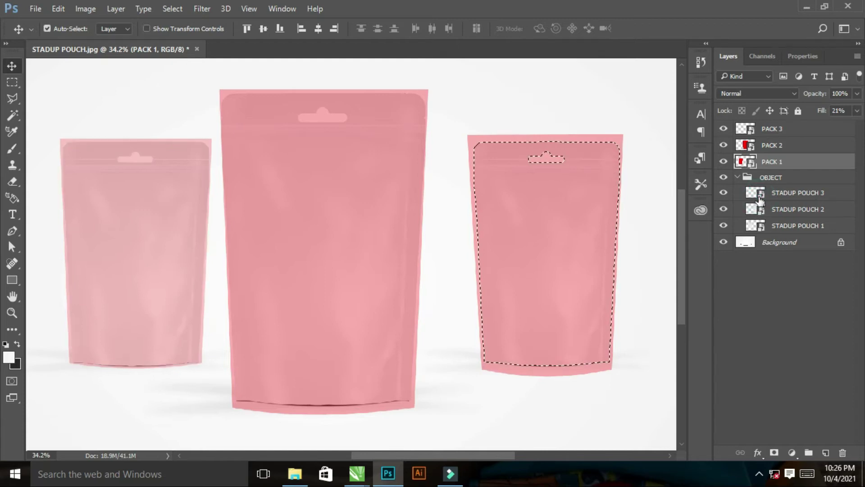
pyautogui.keyDown('ctrl'); pyautogui.click(761, 226); pyautogui.keyUp('ctrl')
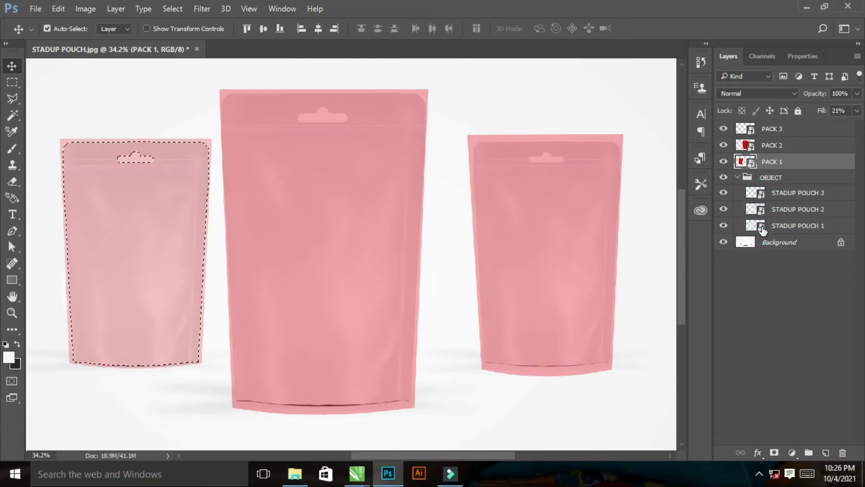
pyautogui.click(773, 162)
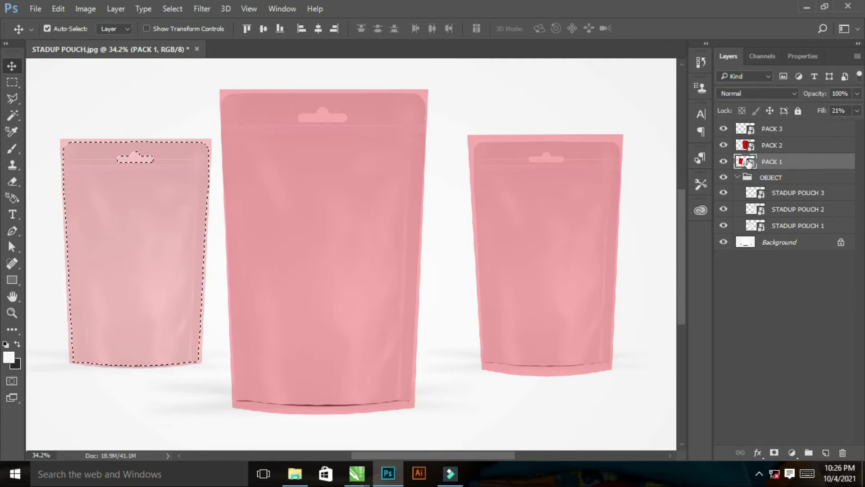
pyautogui.click(723, 161)
pyautogui.click(774, 452)
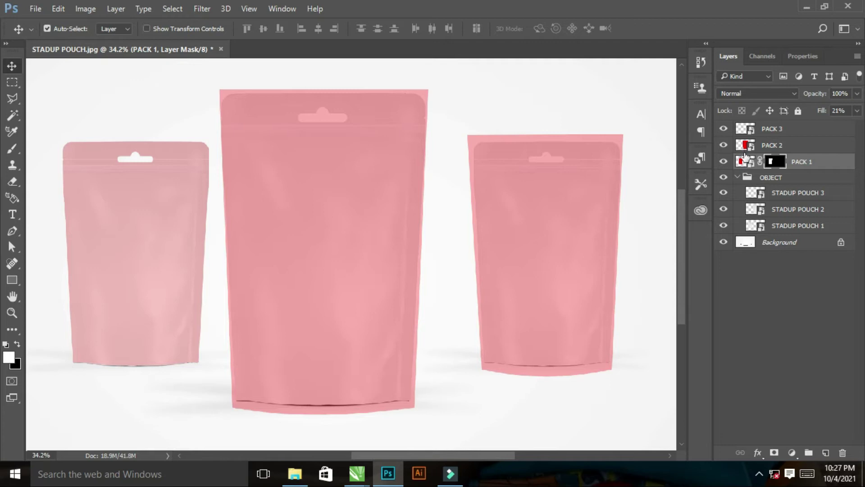
# Mask PACK 2 and PACK 3 to the centre and right pouch outlines
pyautogui.keyDown('ctrl'); pyautogui.click(755, 209); pyautogui.keyUp('ctrl')
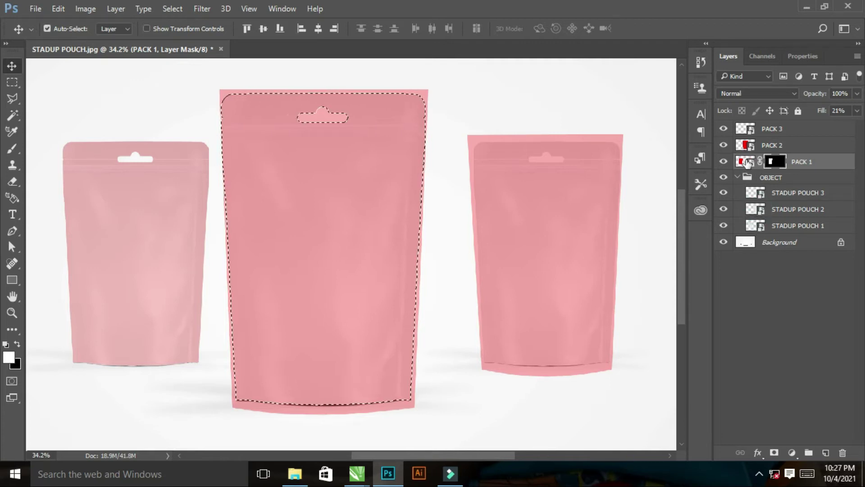
pyautogui.click(723, 145)
pyautogui.click(773, 146)
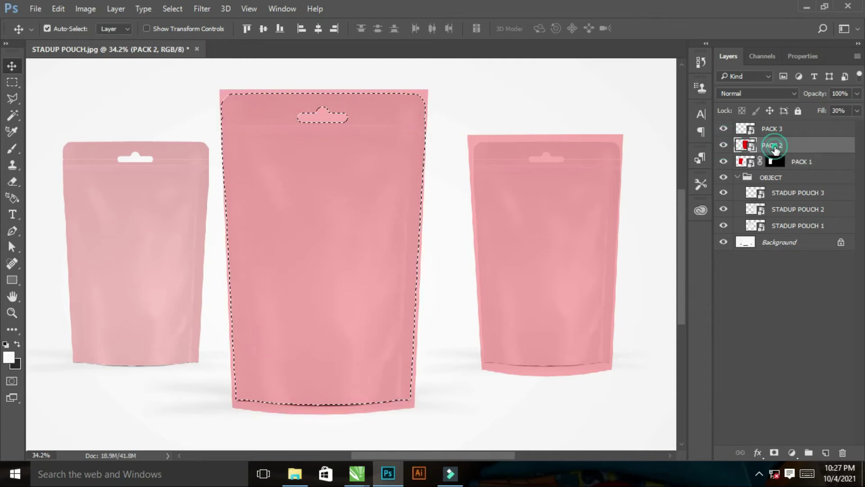
pyautogui.click(774, 453)
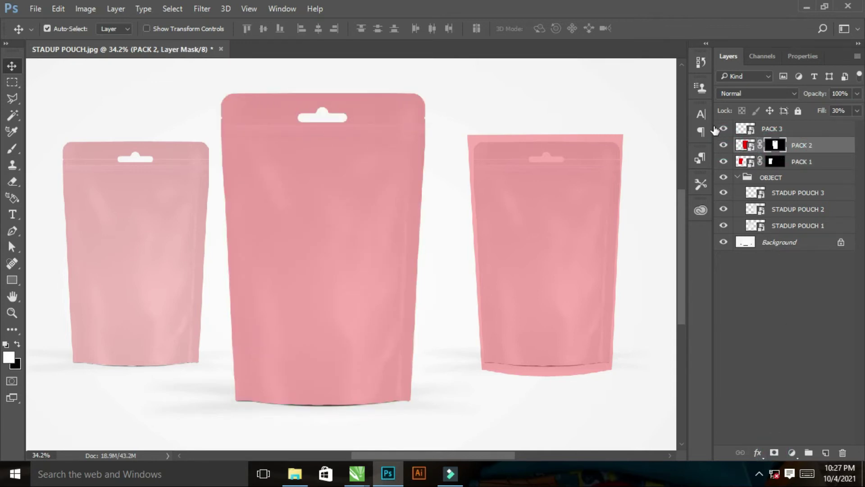
pyautogui.click(723, 128)
pyautogui.click(723, 128)
pyautogui.keyDown('ctrl'); pyautogui.click(760, 199); pyautogui.keyUp('ctrl')
pyautogui.click(746, 130)
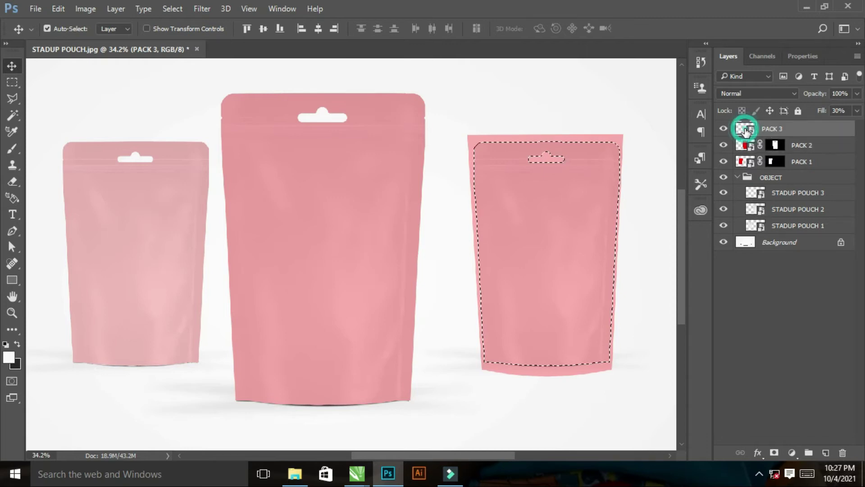
pyautogui.click(774, 453)
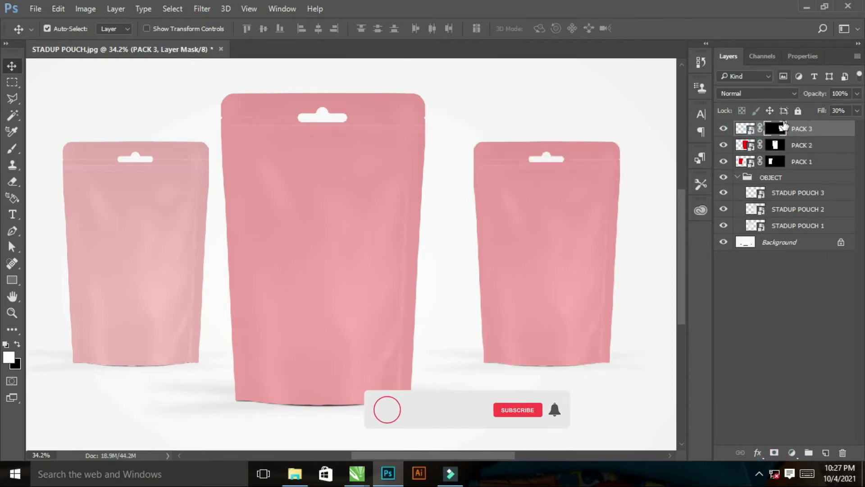
# Group the PACK 1, PACK 2 and PACK 3 layers into a new group named EDIT
pyautogui.keyDown('shift'); pyautogui.click(818, 165); pyautogui.keyUp('shift')
pyautogui.moveTo(820, 165); pyautogui.dragTo(809, 453)
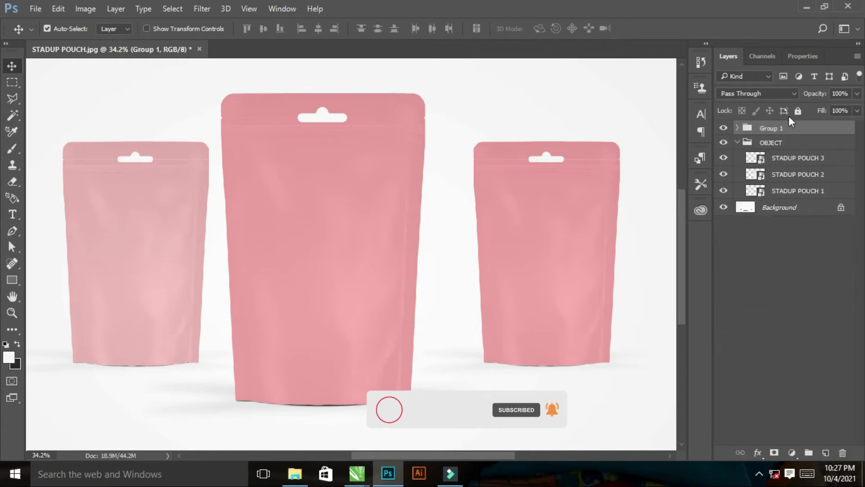
pyautogui.doubleClick(771, 128)
pyautogui.write('EDIT')
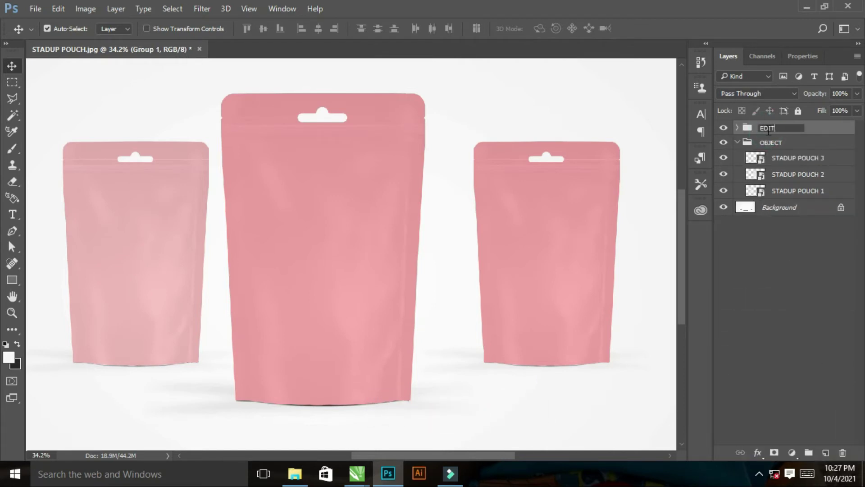
pyautogui.press('Return')
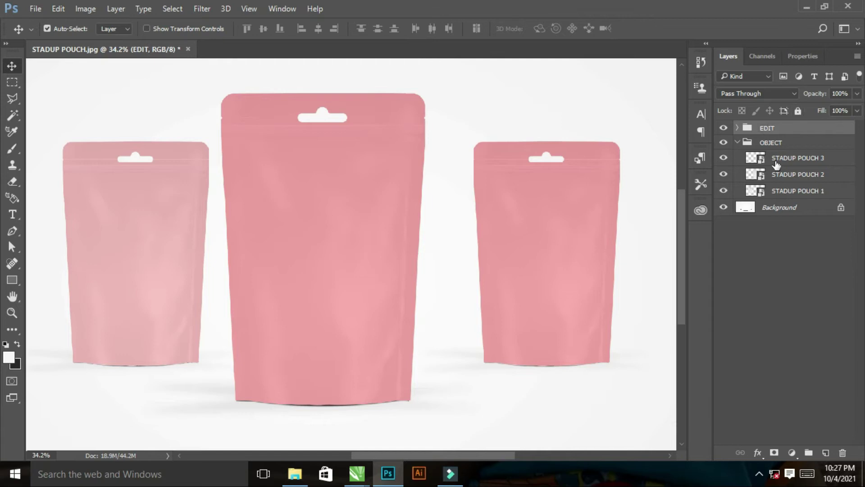
# Raise the Fill of PACK 3, PACK 2 and PACK 1 from 30% to 100%
pyautogui.click(737, 143)
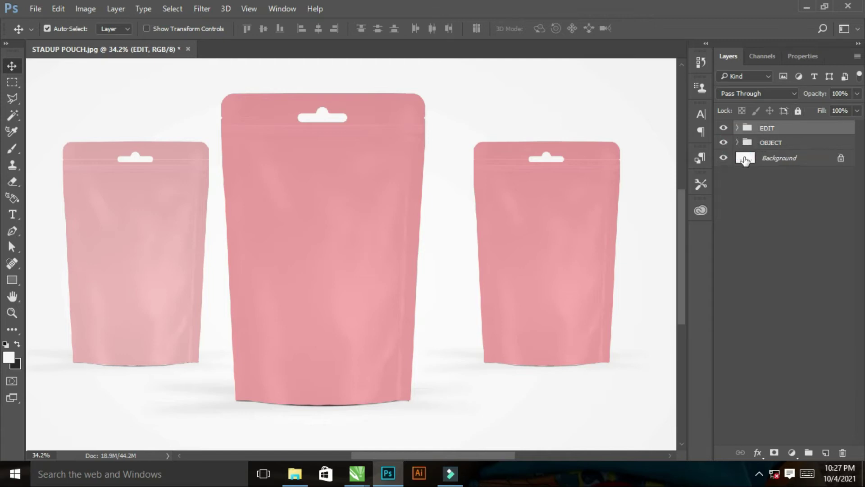
pyautogui.click(737, 128)
pyautogui.click(792, 144)
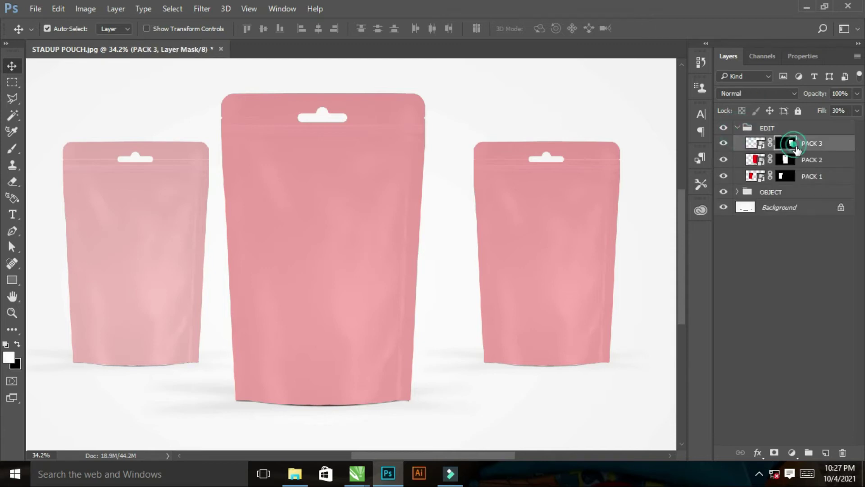
pyautogui.keyDown('shift'); pyautogui.click(813, 178); pyautogui.keyUp('shift')
pyautogui.click(857, 110)
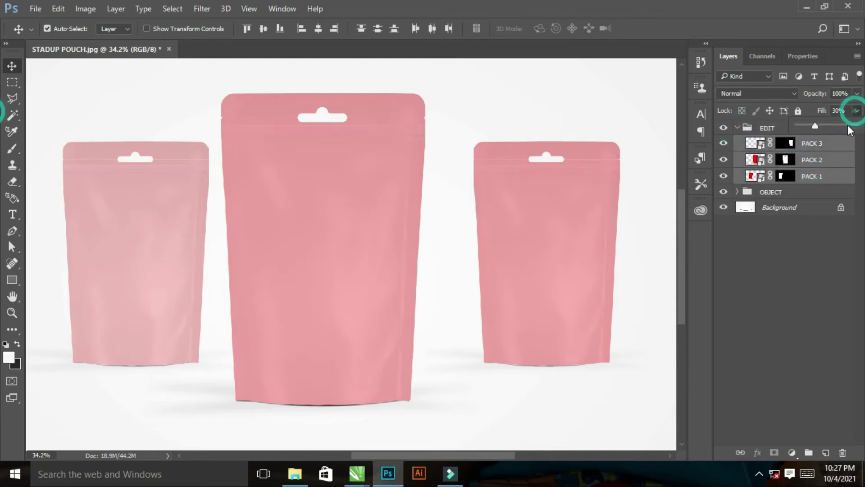
pyautogui.moveTo(815, 125); pyautogui.dragTo(855, 126)
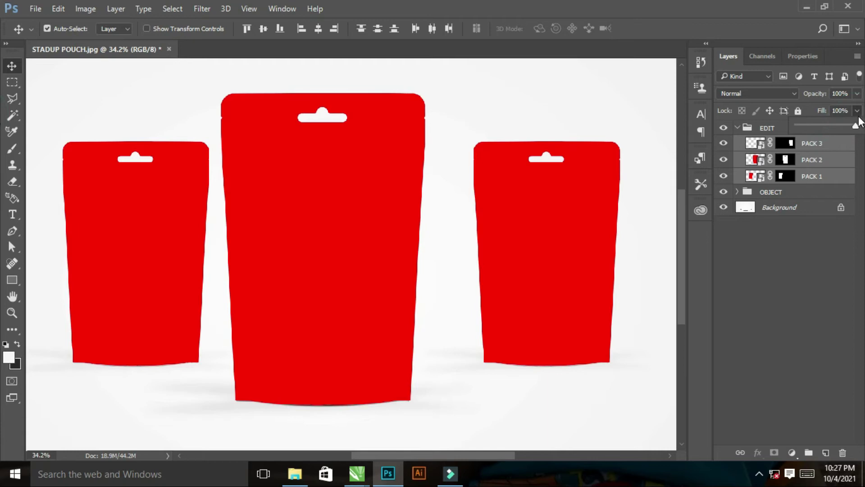
pyautogui.click(857, 112)
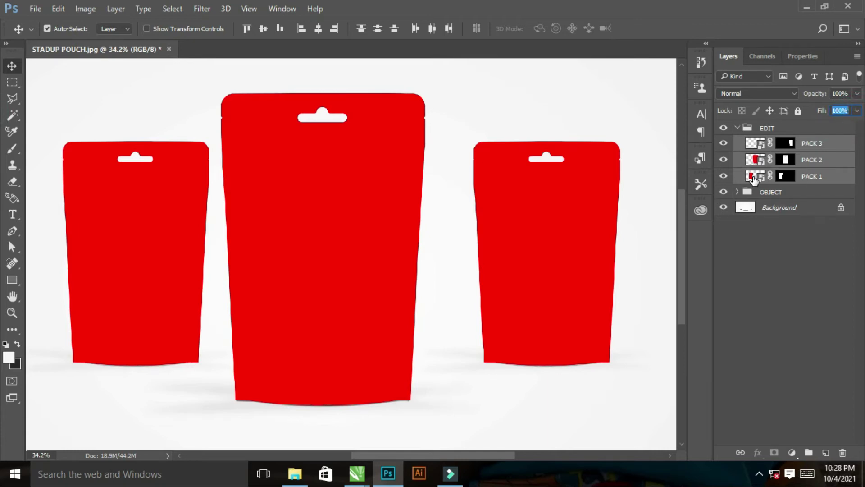
# Place the CHANA PACK artwork inside the PACK 1 smart object, stretched to cover, and save it
pyautogui.doubleClick(754, 179)
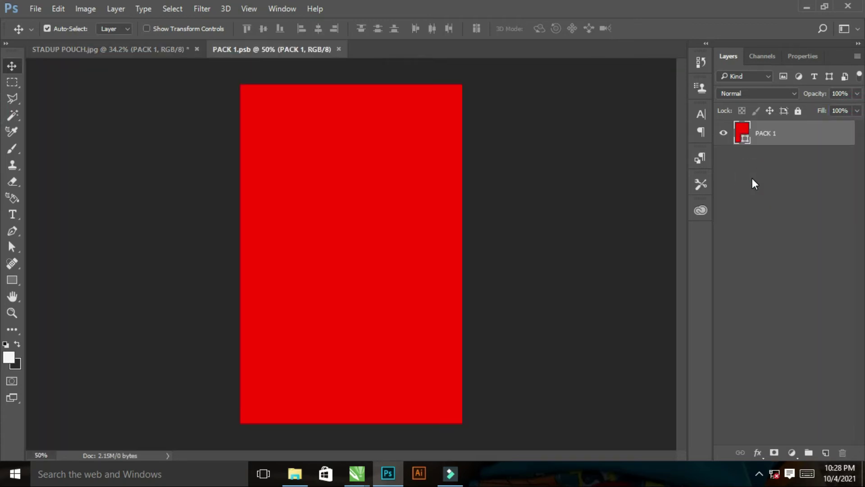
pyautogui.press('super+d')
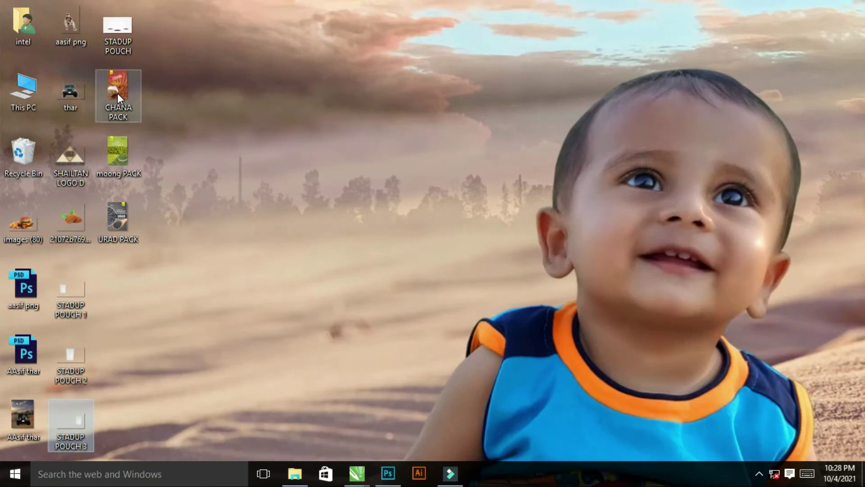
pyautogui.hotkey('alt', 'Tab')
pyautogui.moveTo(117, 93); pyautogui.dragTo(308, 229)
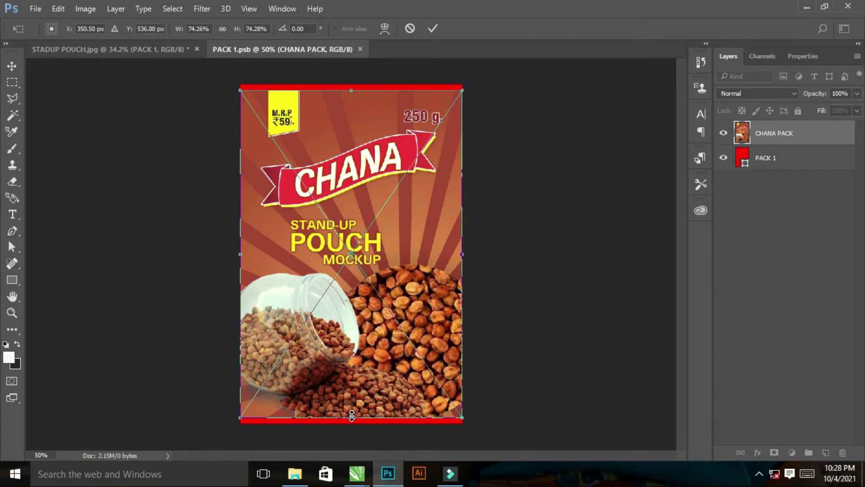
pyautogui.moveTo(351, 415); pyautogui.dragTo(352, 424)
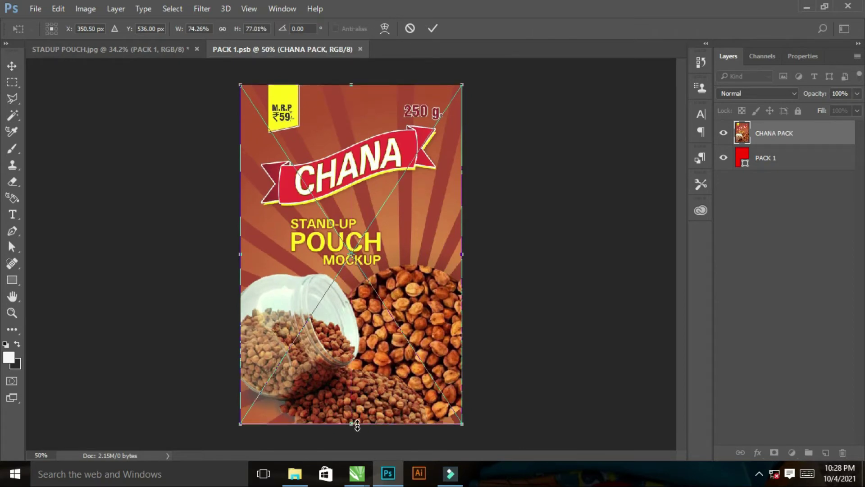
pyautogui.press('Return')
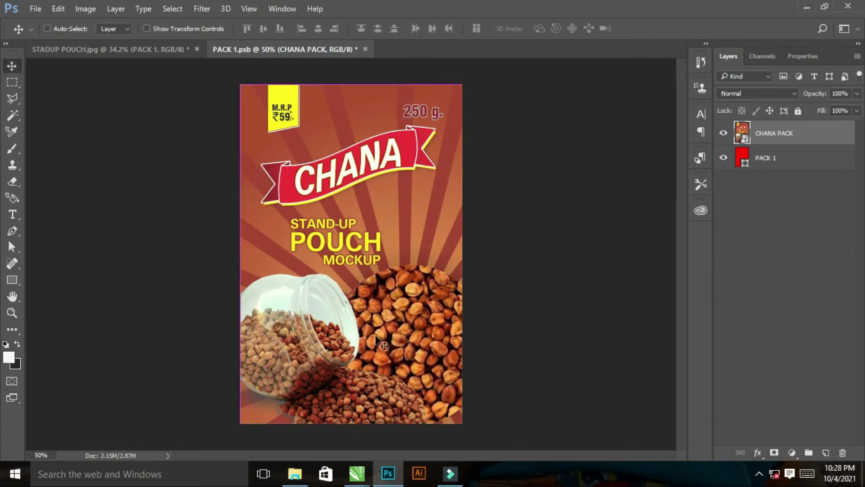
pyautogui.hotkey('ctrl', 's')
pyautogui.click(361, 48)
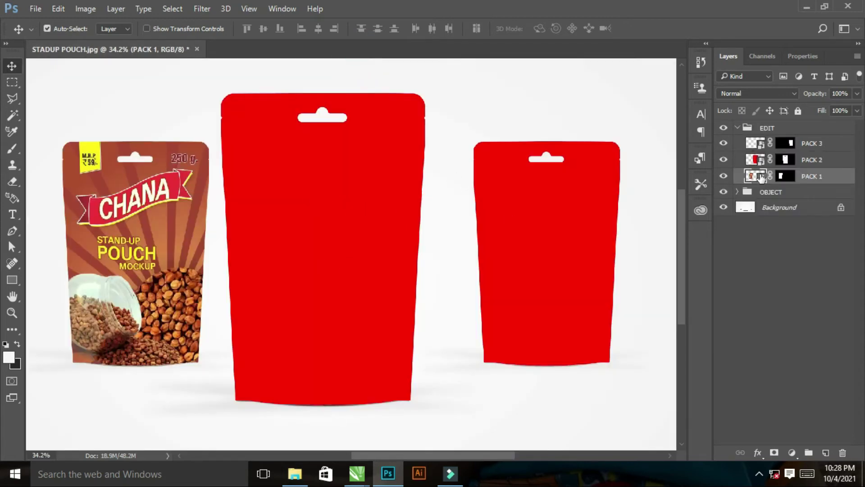
# Place the moong PACK artwork inside PACK 2, widened and stretched to cover, and save it
pyautogui.doubleClick(751, 162)
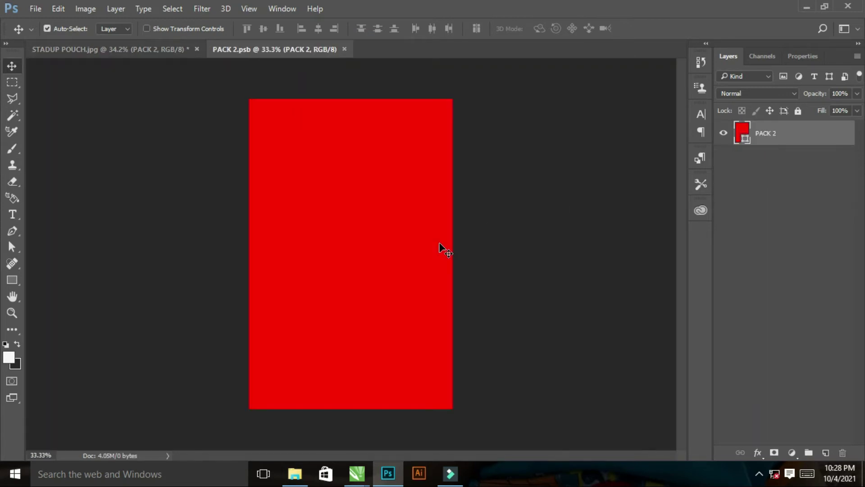
pyautogui.press('super+d')
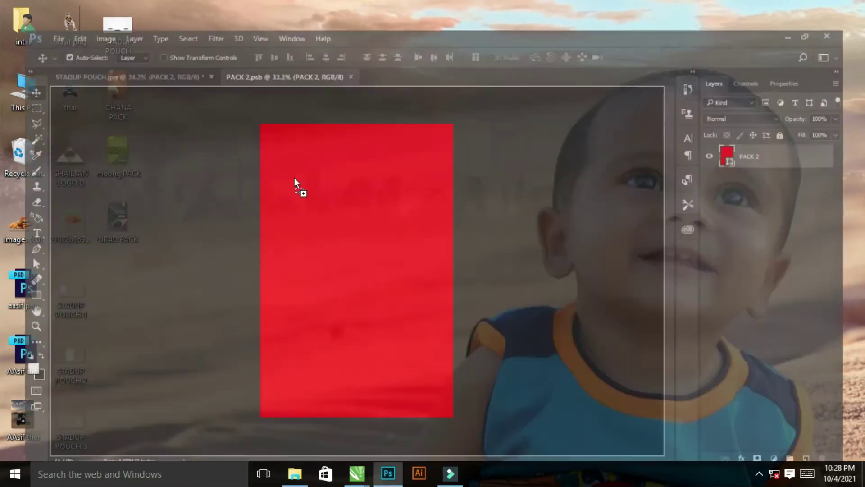
pyautogui.moveTo(118, 153); pyautogui.dragTo(300, 203)
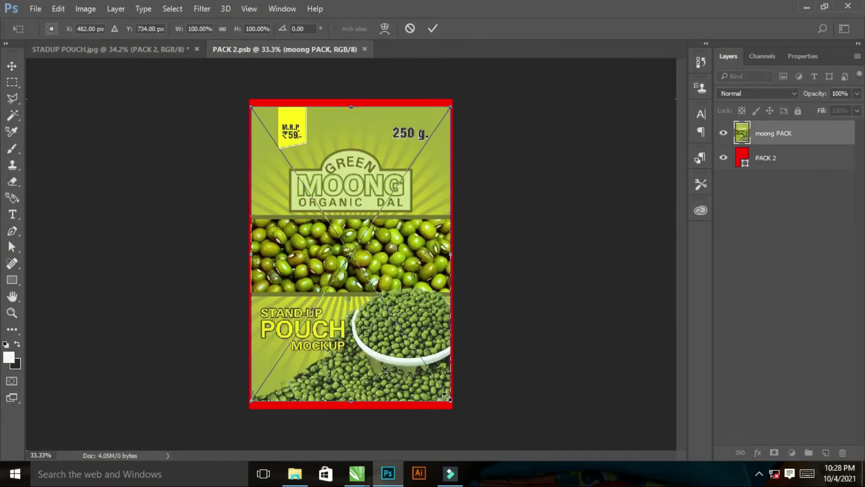
pyautogui.moveTo(453, 256); pyautogui.dragTo(459, 255)
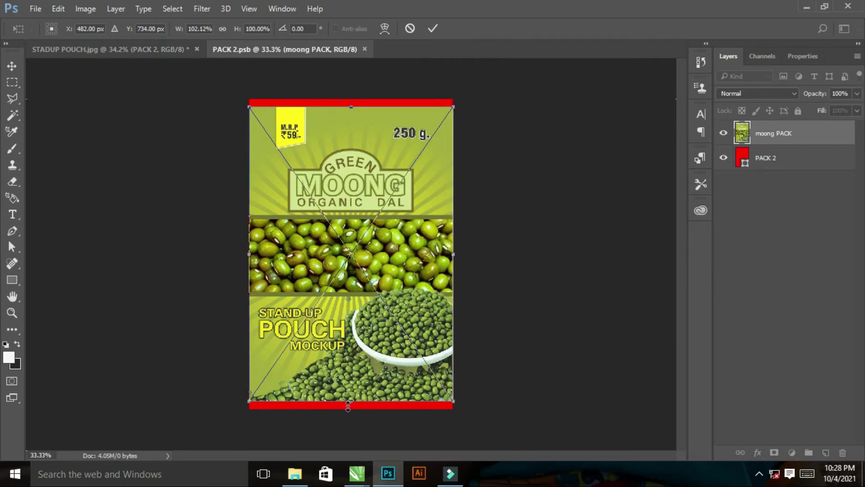
pyautogui.moveTo(351, 399); pyautogui.dragTo(351, 408)
pyautogui.press('Return')
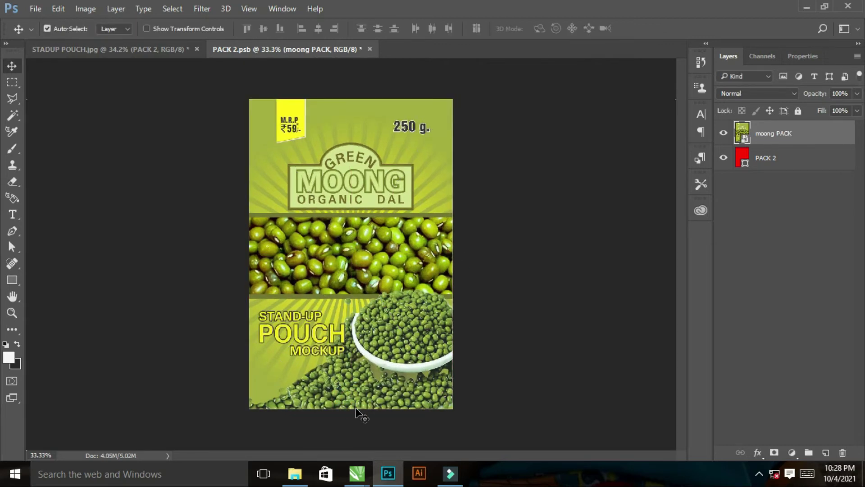
pyautogui.hotkey('ctrl', 's')
pyautogui.click(365, 50)
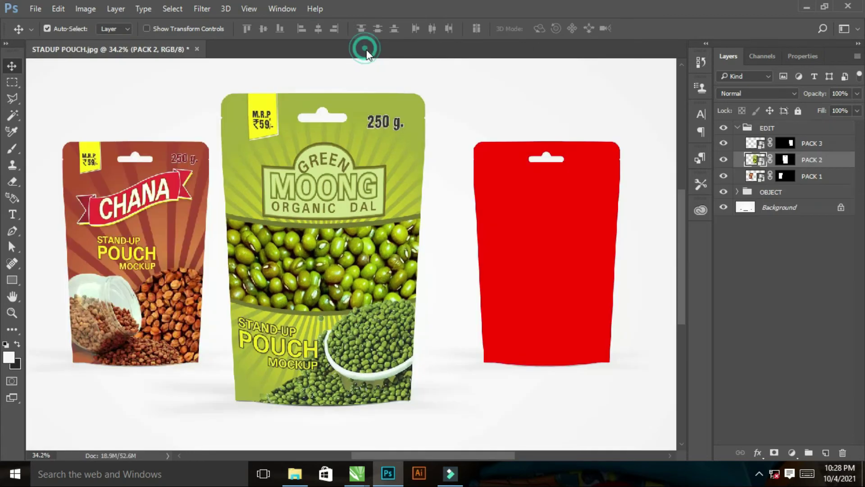
pyautogui.doubleClick(755, 143)
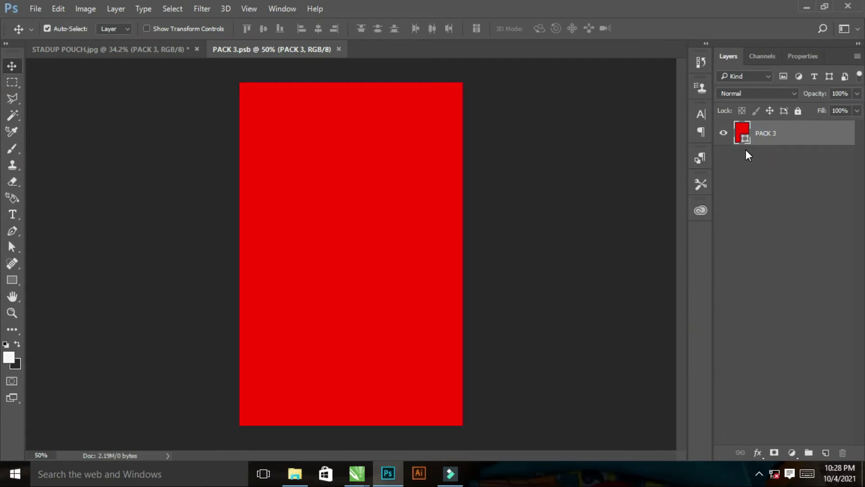
# Place the URAD PACK artwork into PACK 3.psb, stretched over the red bands, and close it
pyautogui.press('super+d')
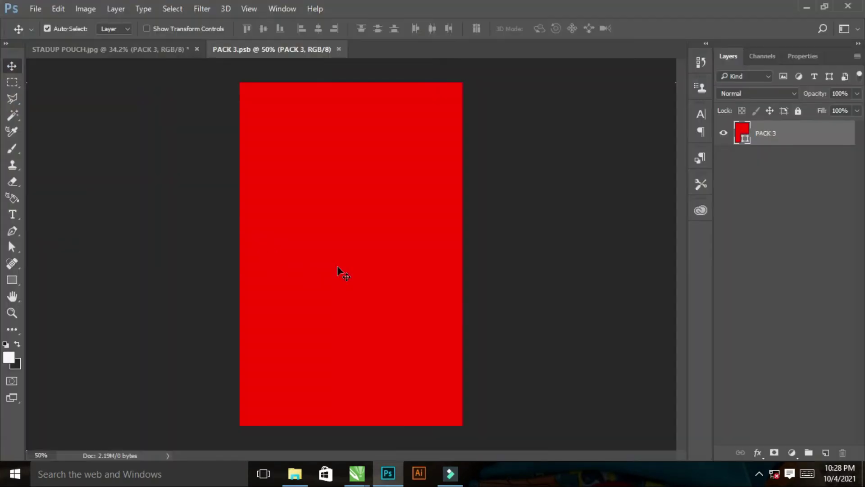
pyautogui.moveTo(117, 216); pyautogui.dragTo(337, 266)
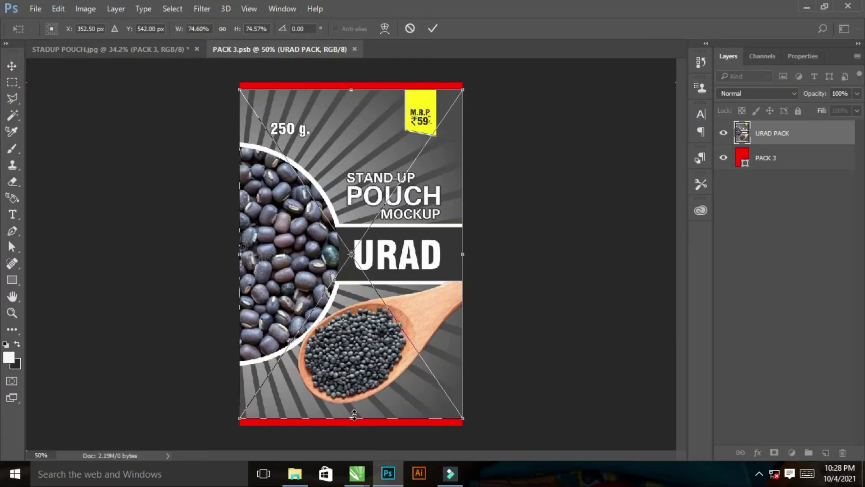
pyautogui.moveTo(354, 415); pyautogui.dragTo(357, 427)
pyautogui.press('Return')
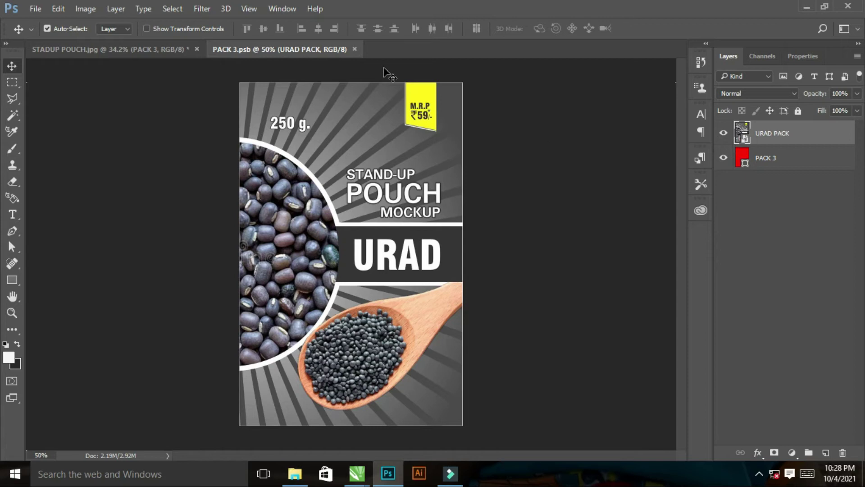
pyautogui.click(355, 48)
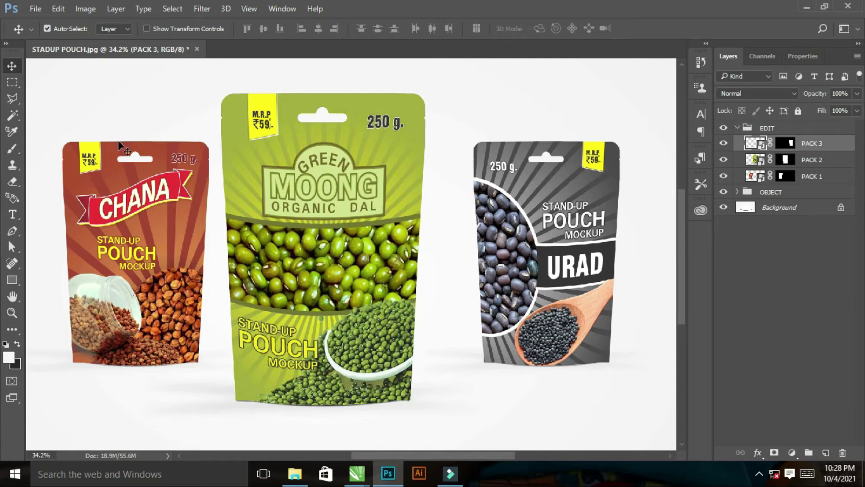
# Collapse EDIT, expand the OBJECT group and select the STADUP POUCH 1 layer
pyautogui.click(737, 129)
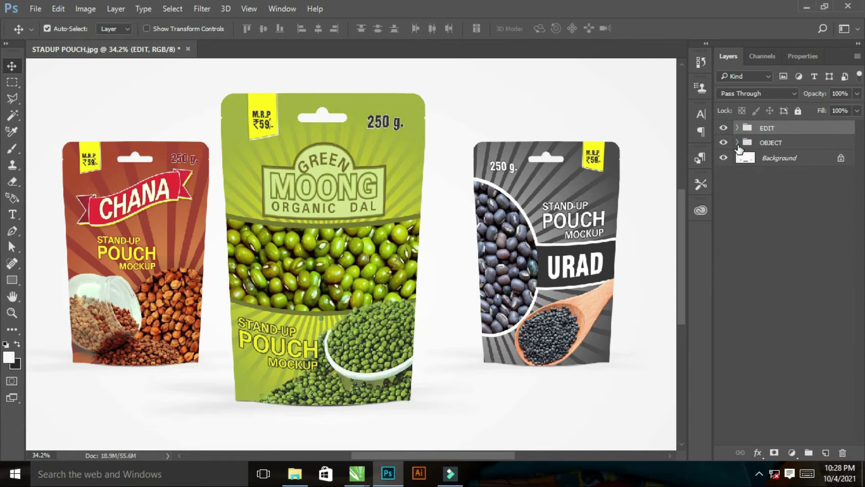
pyautogui.click(737, 143)
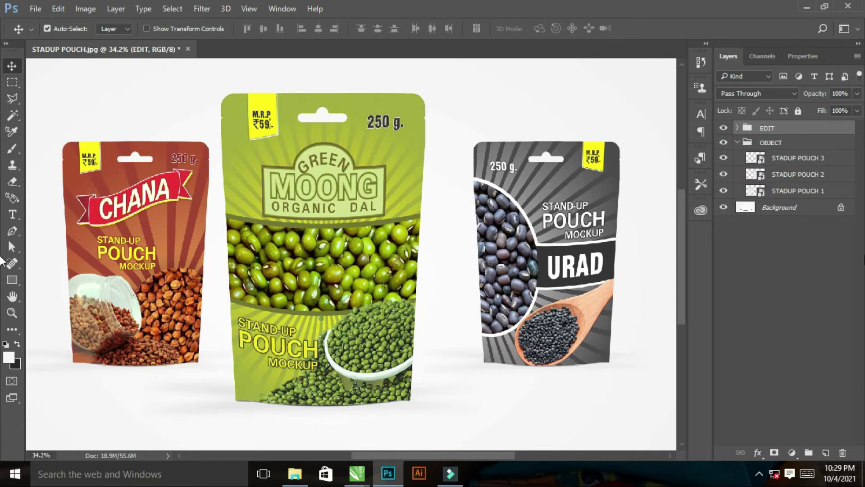
pyautogui.keyDown('ctrl'); pyautogui.click(760, 193); pyautogui.keyUp('ctrl')
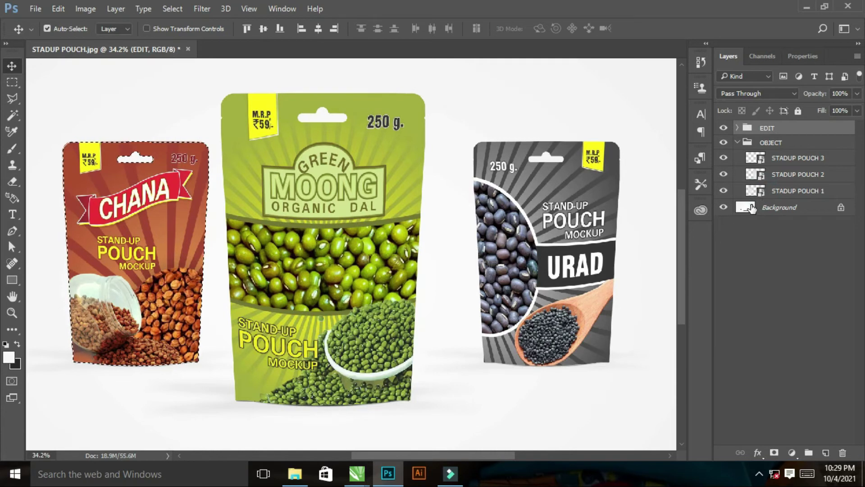
pyautogui.click(788, 194)
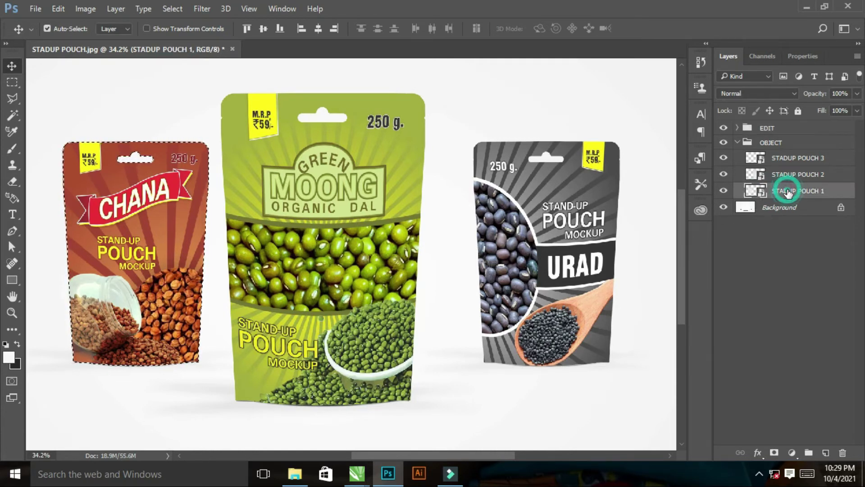
pyautogui.click(738, 144)
pyautogui.click(739, 143)
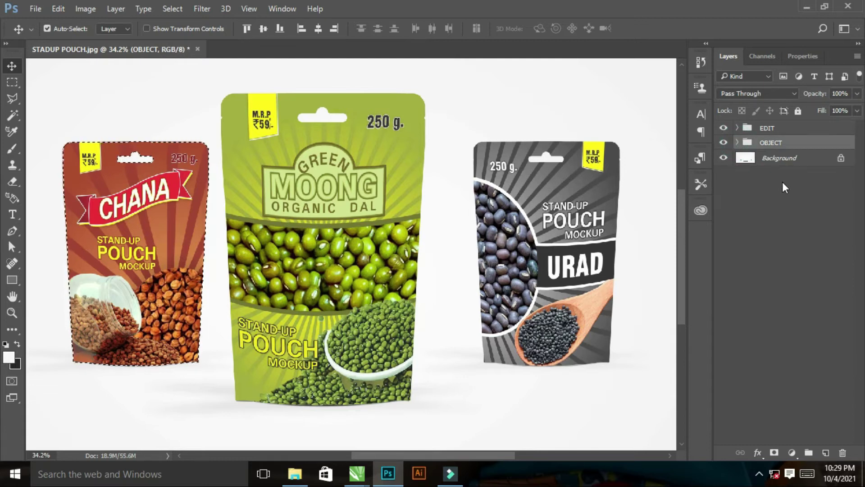
pyautogui.click(738, 142)
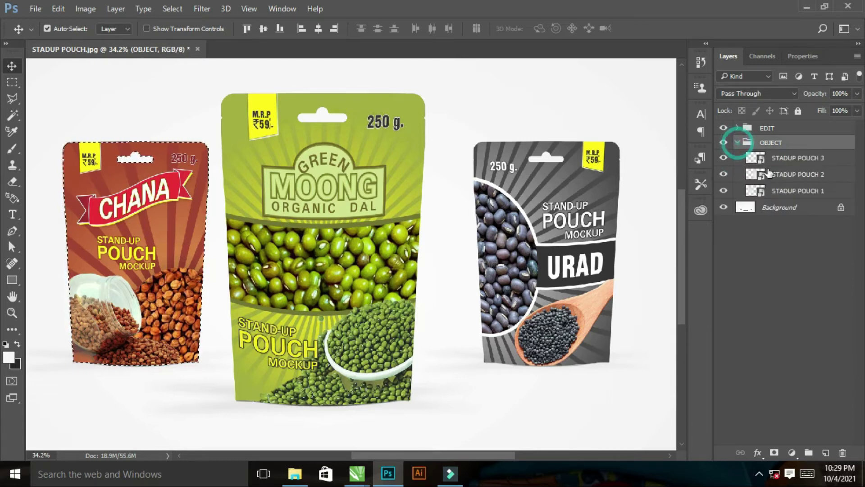
pyautogui.click(788, 192)
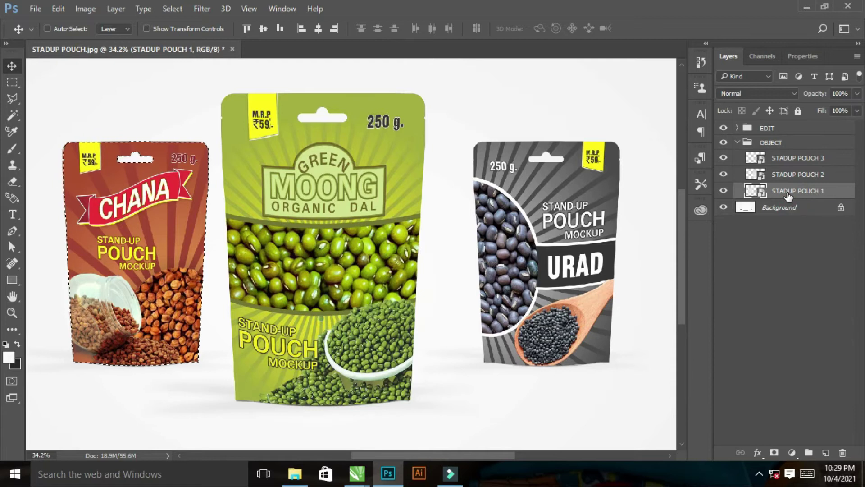
# Create three Layer 1 layers, move them to the top and group them as Group 1
pyautogui.hotkey('ctrl', 'j')
pyautogui.hotkey('ctrl', 'j')
pyautogui.hotkey('ctrl', 'j')
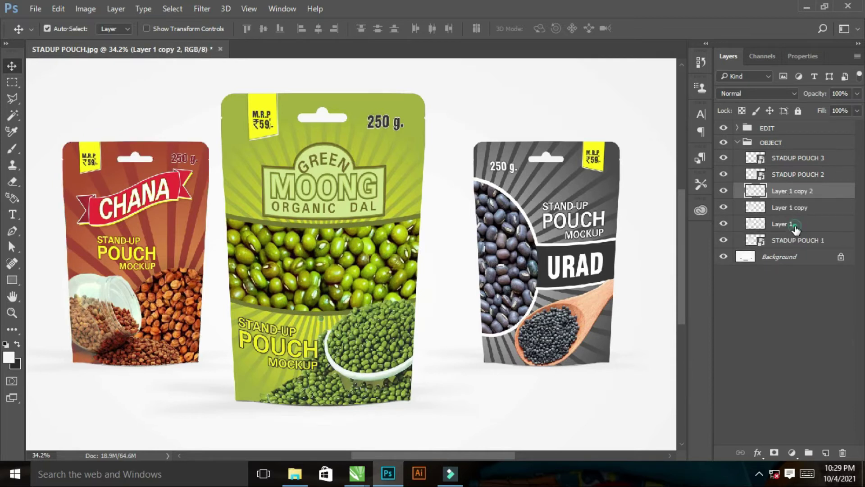
pyautogui.keyDown('shift'); pyautogui.click(795, 224); pyautogui.keyUp('shift')
pyautogui.moveTo(811, 189); pyautogui.dragTo(803, 123)
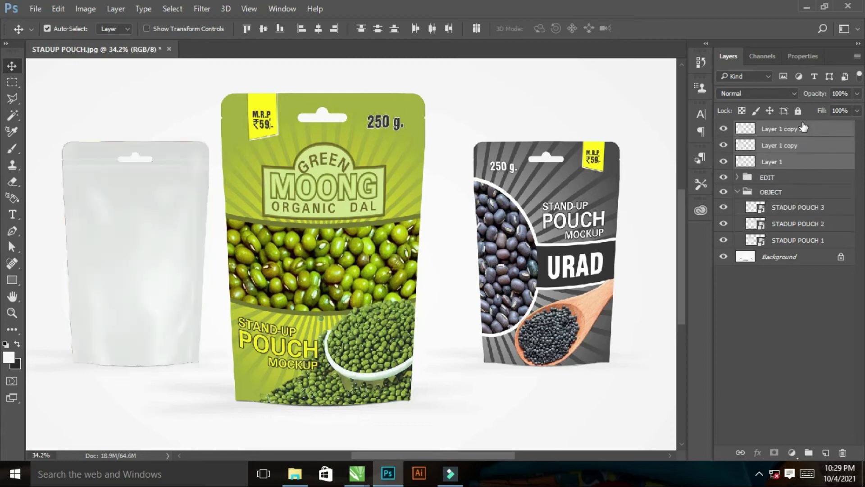
pyautogui.click(739, 192)
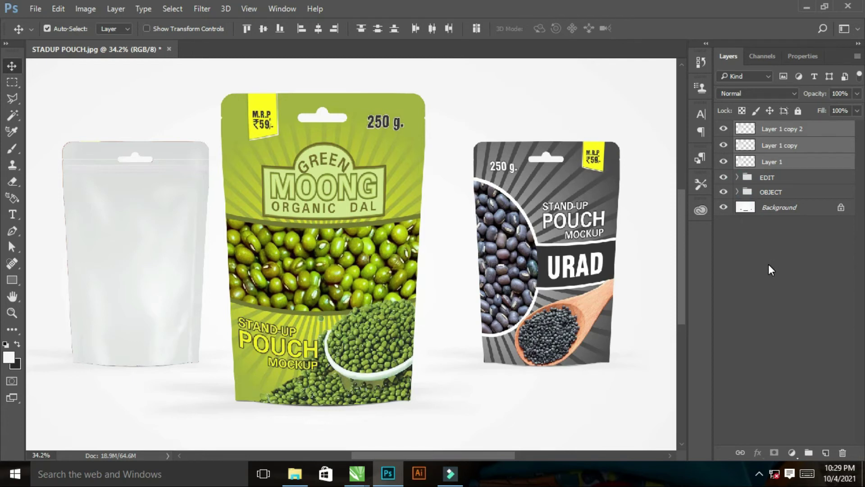
pyautogui.moveTo(798, 162); pyautogui.dragTo(808, 452)
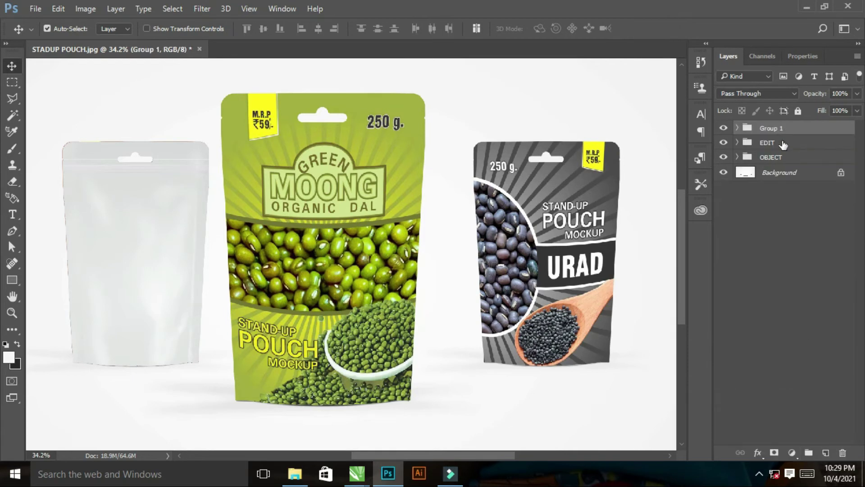
# Rename the new group to PACK 1 FX
pyautogui.doubleClick(770, 129)
pyautogui.write('PACK 1 FX')
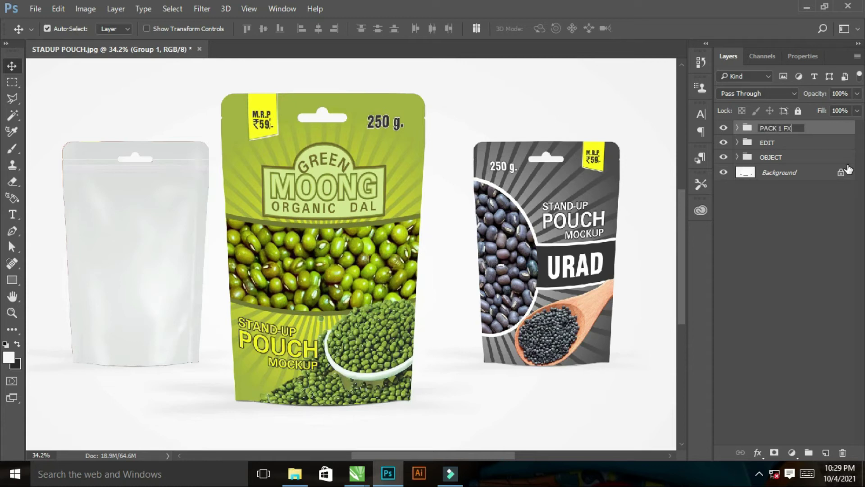
pyautogui.press('Return')
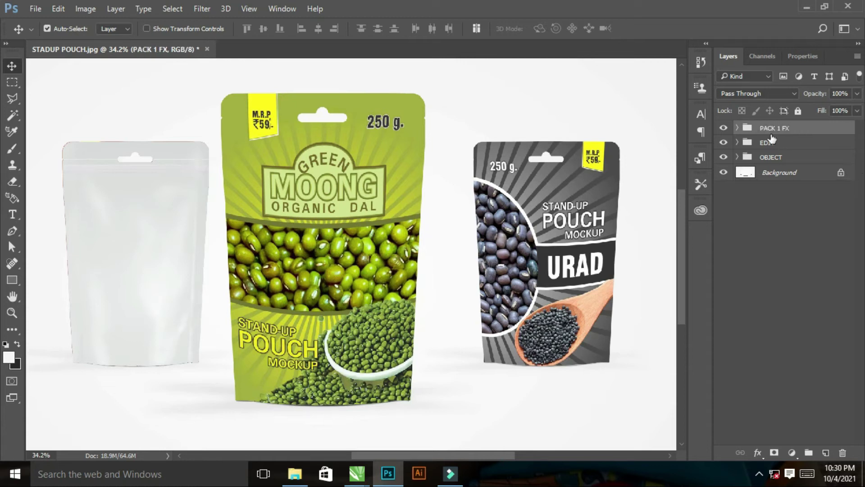
pyautogui.click(738, 130)
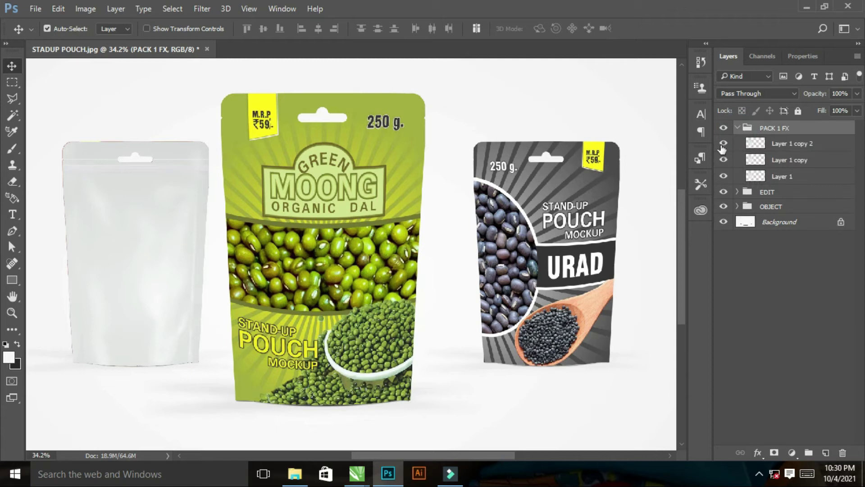
# Rename the group's three layers SHADOW, MIDTONE and LIGHT
pyautogui.doubleClick(788, 177)
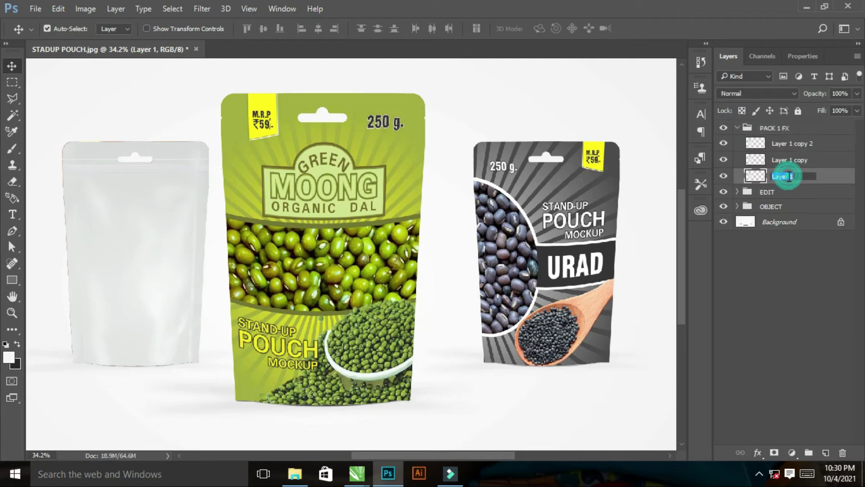
pyautogui.write('SHADOW')
pyautogui.press('Return')
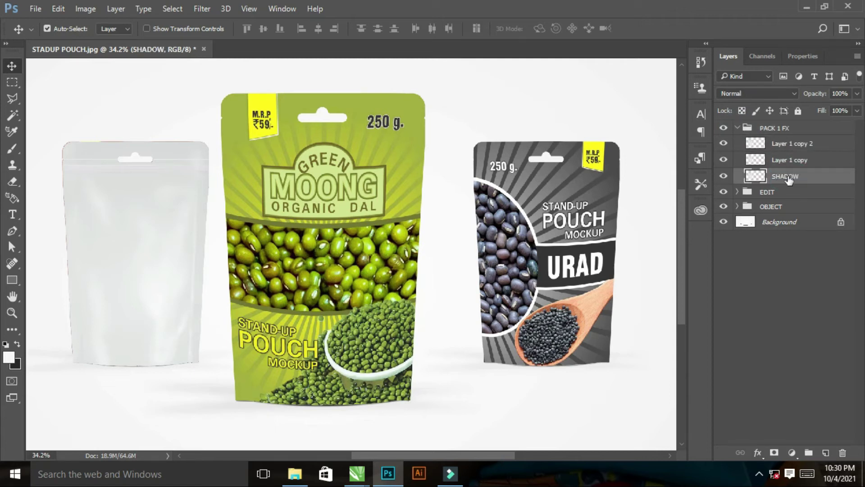
pyautogui.doubleClick(786, 160)
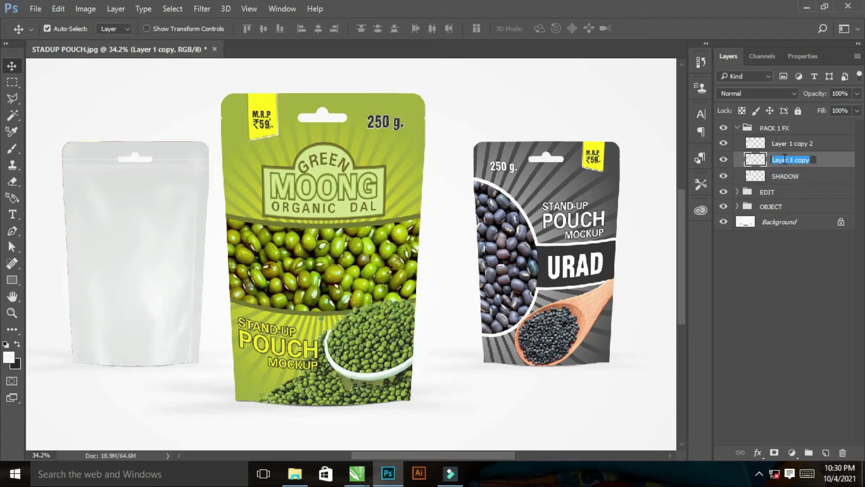
pyautogui.write('MIDTON')
pyautogui.write('E')
pyautogui.press('Return')
pyautogui.doubleClick(787, 146)
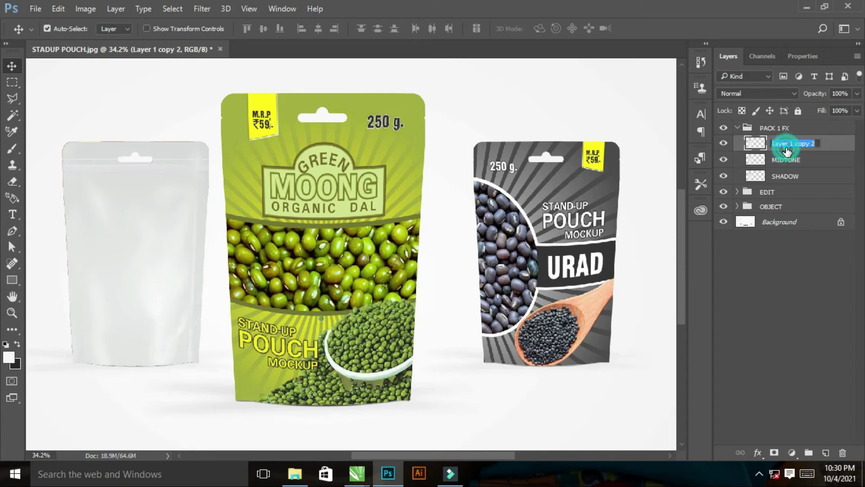
pyautogui.write('LIGHT')
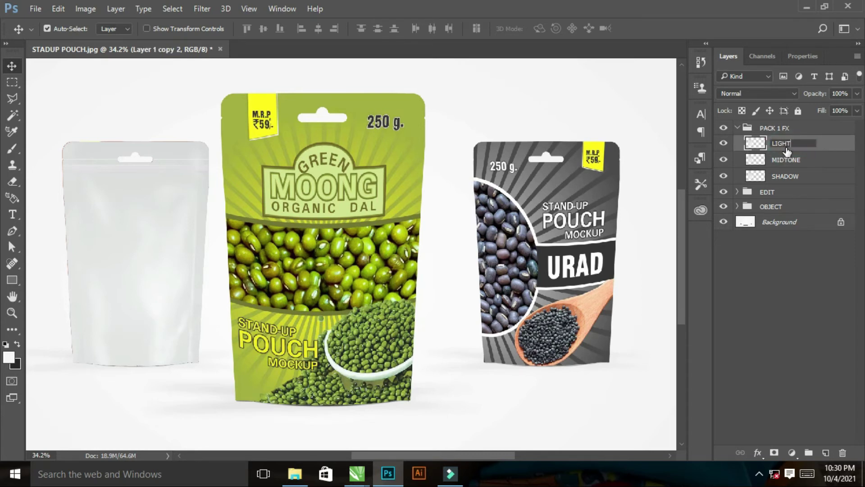
pyautogui.press('Return')
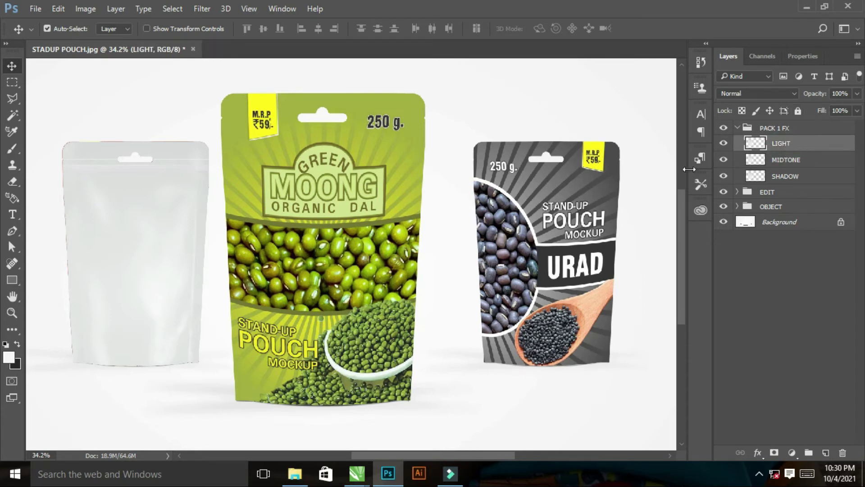
# Hide LIGHT and MIDTONE and set SHADOW to Linear Burn after trying Multiply and Color Burn
pyautogui.click(724, 143)
pyautogui.click(724, 160)
pyautogui.click(786, 176)
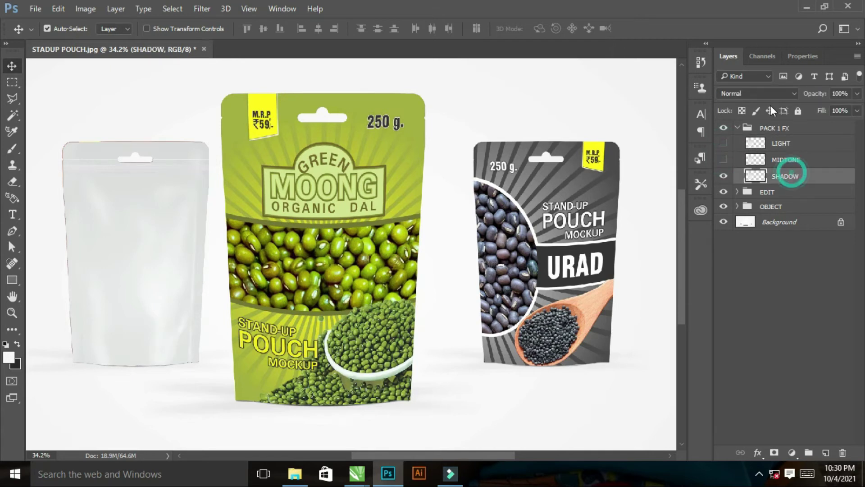
pyautogui.click(759, 93)
pyautogui.click(734, 156)
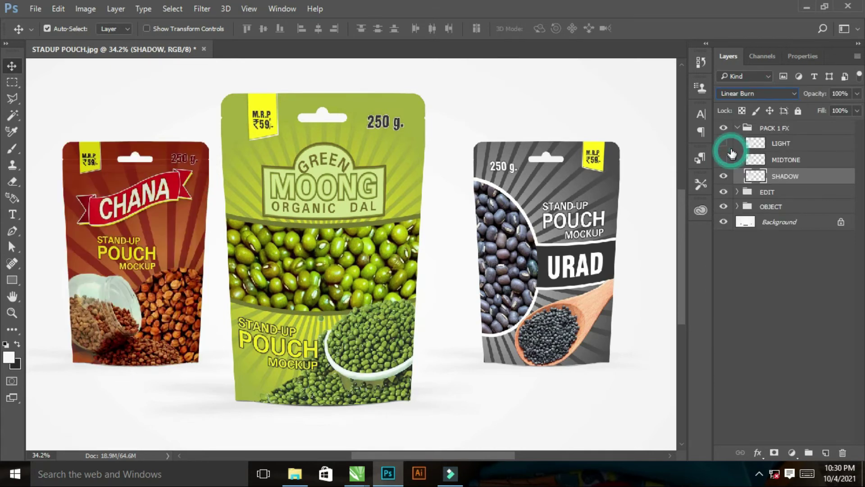
pyautogui.click(749, 90)
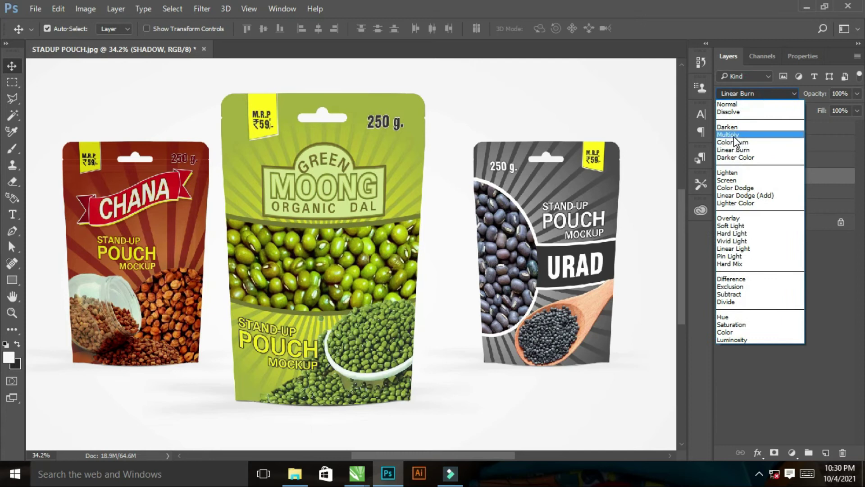
pyautogui.click(734, 136)
pyautogui.click(748, 93)
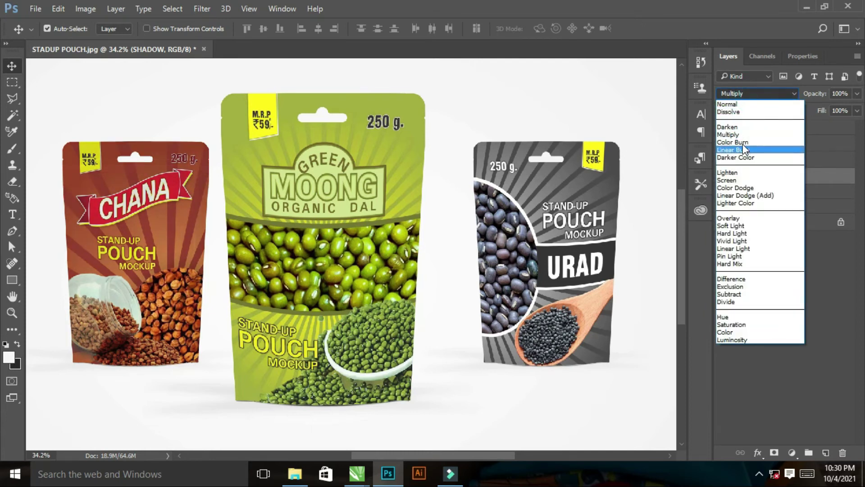
pyautogui.click(742, 145)
pyautogui.click(748, 93)
pyautogui.click(750, 153)
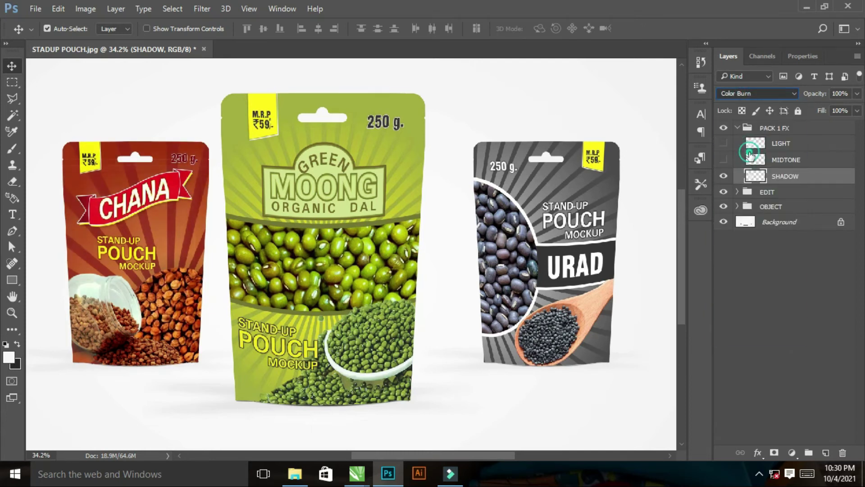
# Show MIDTONE again and set its blend mode to Linear Burn
pyautogui.click(723, 159)
pyautogui.click(787, 160)
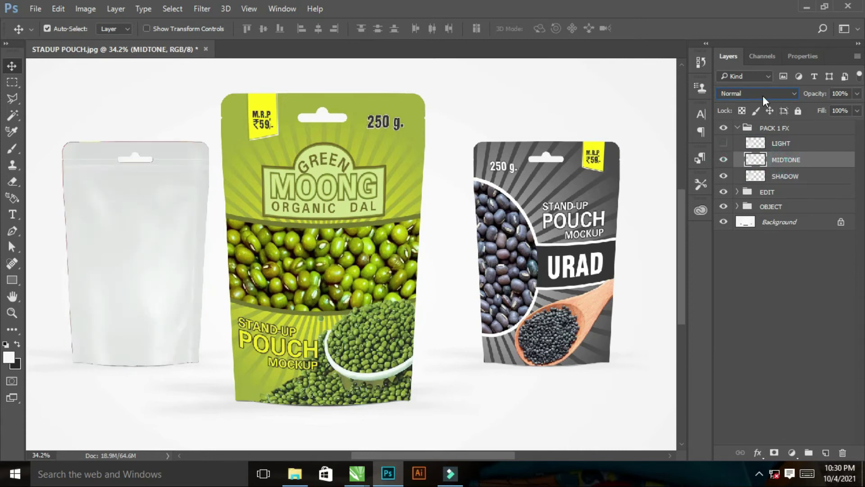
pyautogui.click(762, 93)
pyautogui.click(742, 152)
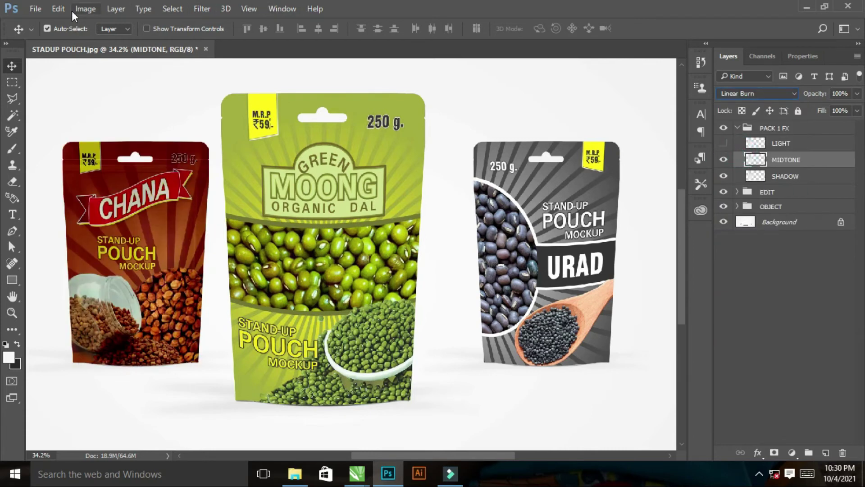
pyautogui.click(85, 8)
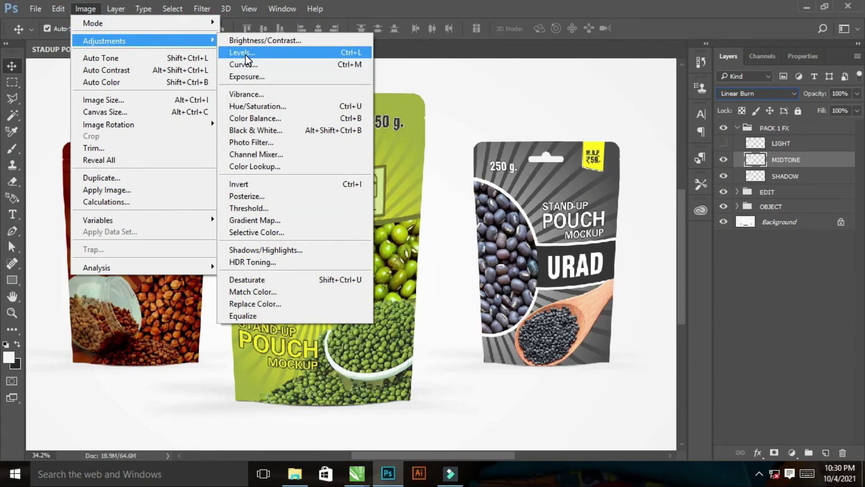
# Apply Levels to MIDTONE with input black 98 and output range 68–242
pyautogui.moveTo(104, 40)
pyautogui.click(246, 52)
pyautogui.moveTo(604, 232); pyautogui.dragTo(603, 233)
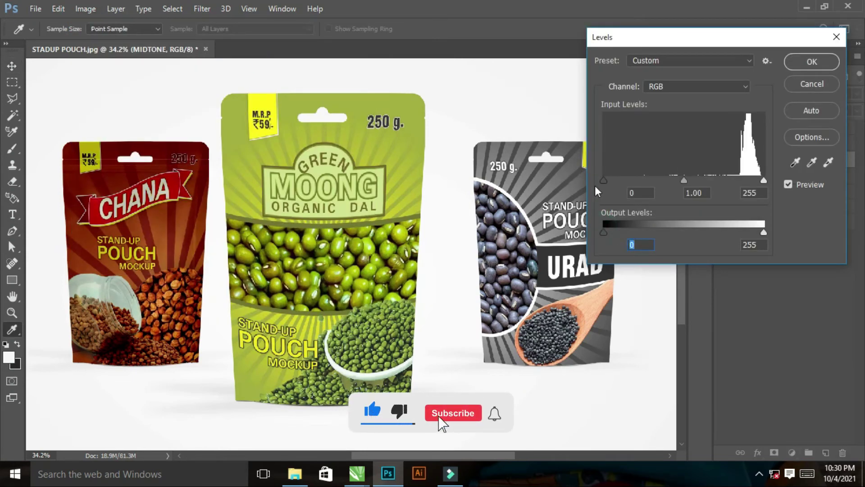
pyautogui.moveTo(603, 181); pyautogui.dragTo(654, 179)
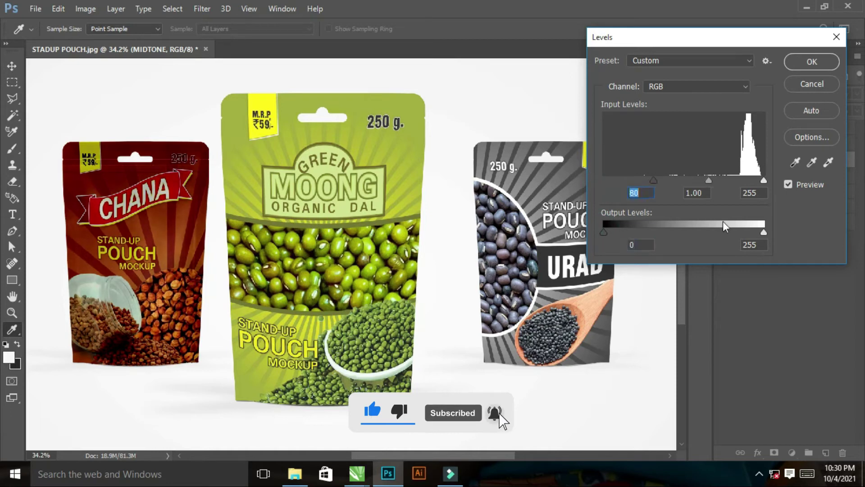
pyautogui.moveTo(764, 231)
pyautogui.mouseDown()
pyautogui.moveTo(732, 232)
pyautogui.moveTo(754, 235)
pyautogui.mouseUp()
pyautogui.click(756, 235)
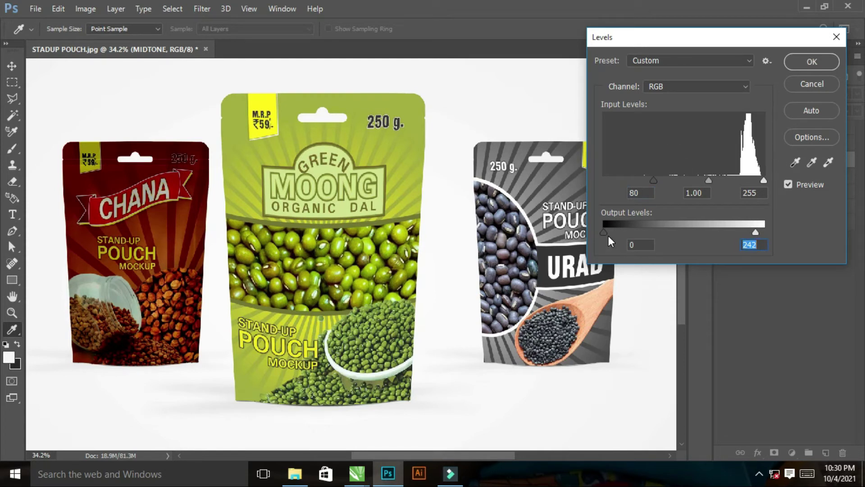
pyautogui.moveTo(640, 234); pyautogui.dragTo(646, 234)
pyautogui.moveTo(653, 180); pyautogui.dragTo(664, 182)
pyautogui.click(666, 182)
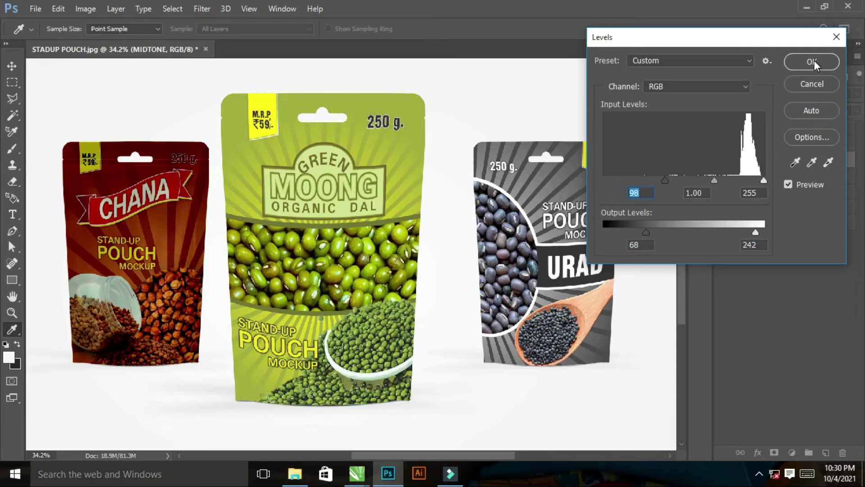
pyautogui.click(813, 61)
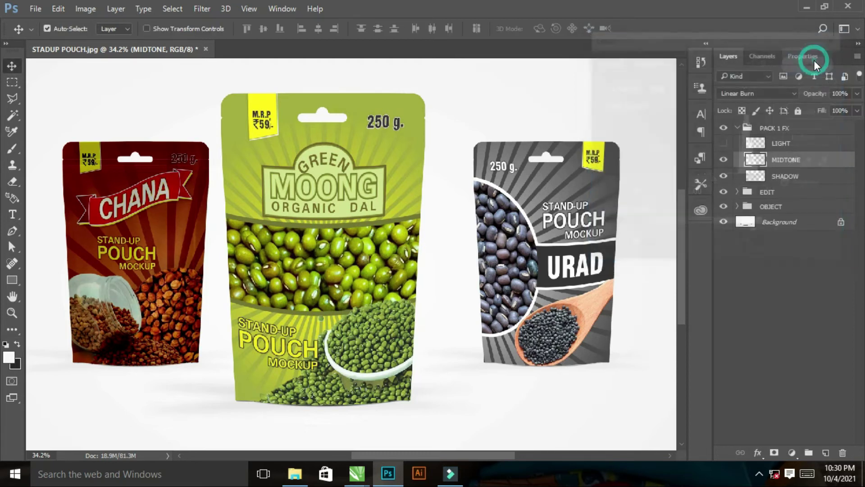
# Show the LIGHT layer and set its blend mode to Screen
pyautogui.click(724, 143)
pyautogui.click(762, 143)
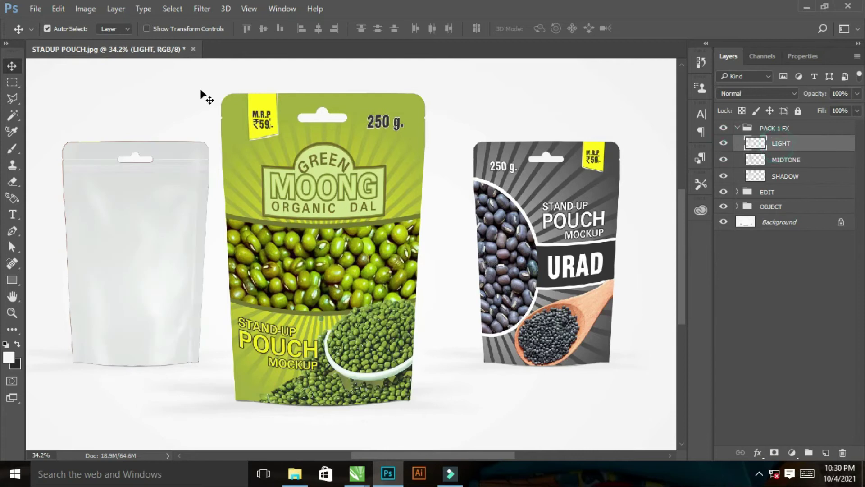
pyautogui.click(86, 9)
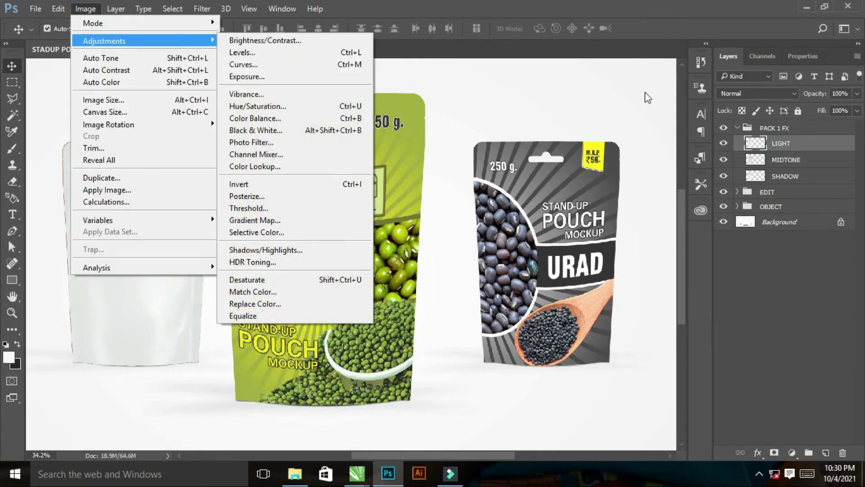
pyautogui.click(791, 143)
pyautogui.click(766, 94)
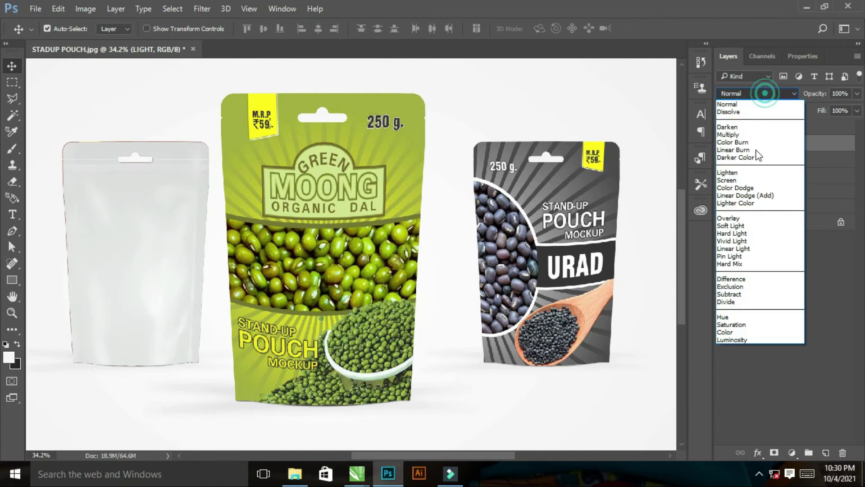
pyautogui.click(730, 177)
pyautogui.click(96, 5)
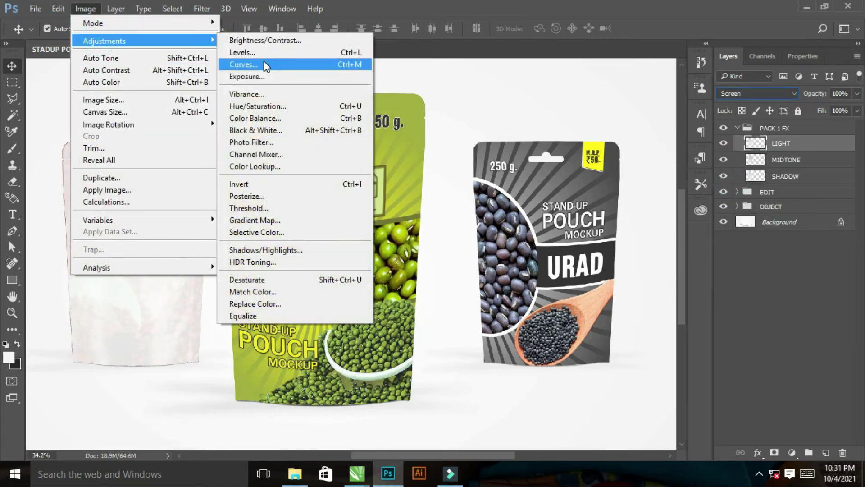
# Apply Levels to LIGHT with input range 220–251 and output range 0–148
pyautogui.click(242, 52)
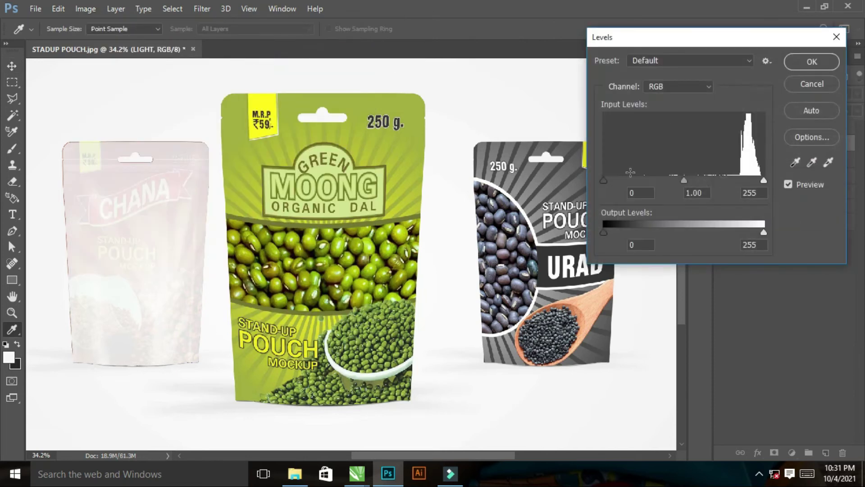
pyautogui.moveTo(604, 180); pyautogui.dragTo(730, 188)
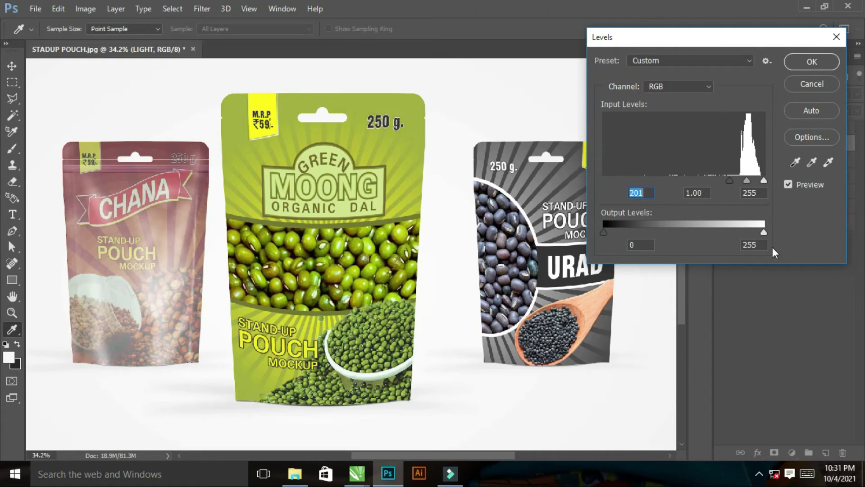
pyautogui.moveTo(765, 232); pyautogui.dragTo(707, 237)
pyautogui.moveTo(604, 234)
pyautogui.mouseDown()
pyautogui.moveTo(626, 234)
pyautogui.moveTo(593, 229)
pyautogui.mouseUp()
pyautogui.moveTo(730, 181); pyautogui.dragTo(762, 183)
pyautogui.click(762, 184)
pyautogui.moveTo(705, 235); pyautogui.dragTo(701, 229)
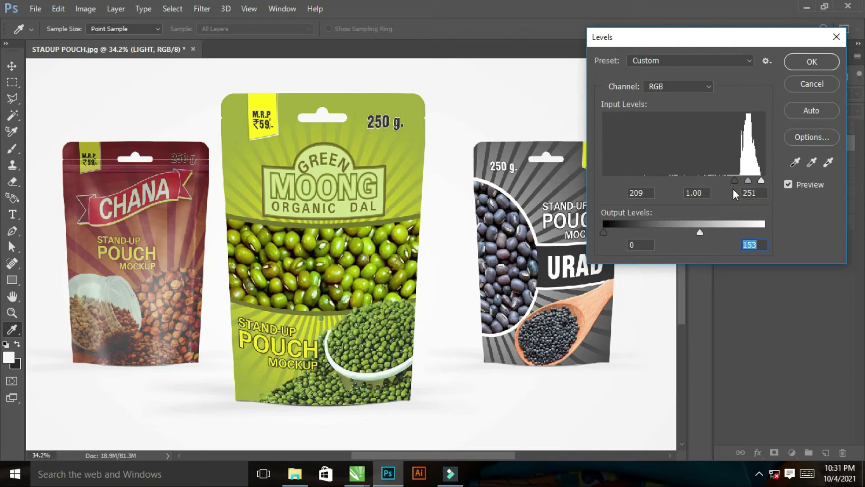
pyautogui.moveTo(732, 181); pyautogui.dragTo(740, 182)
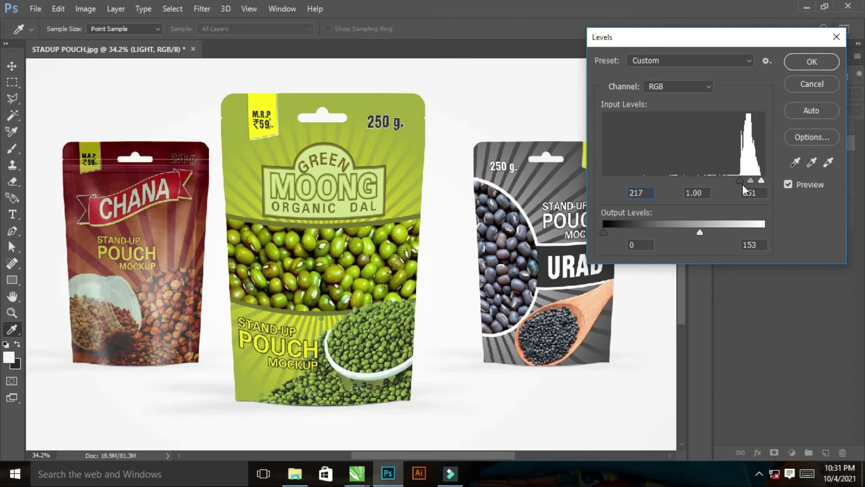
pyautogui.moveTo(700, 232); pyautogui.dragTo(696, 231)
pyautogui.moveTo(739, 179); pyautogui.dragTo(742, 181)
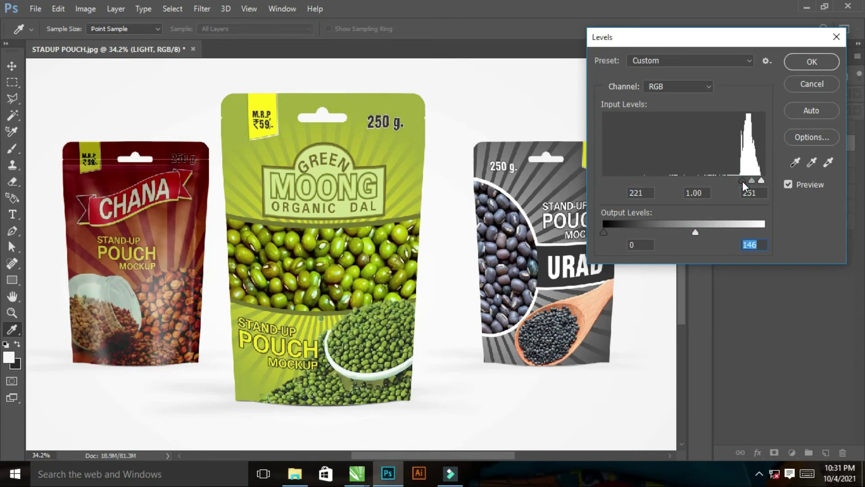
pyautogui.click(743, 181)
pyautogui.moveTo(695, 232); pyautogui.dragTo(697, 233)
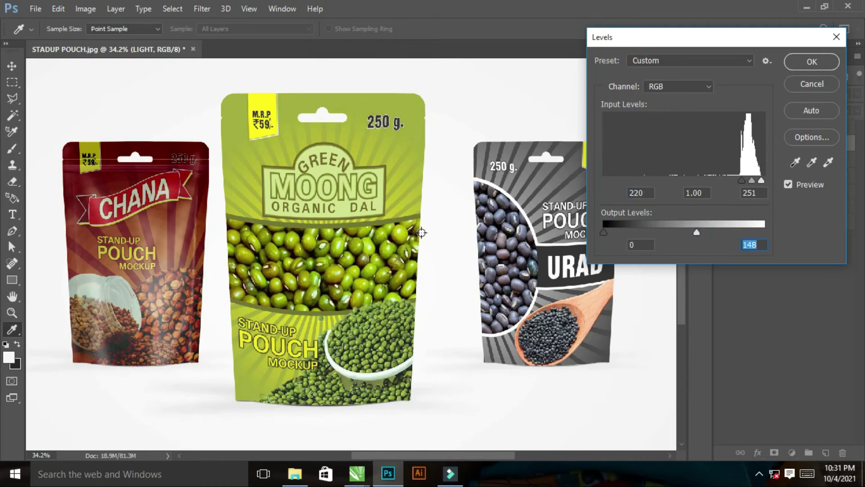
pyautogui.click(810, 63)
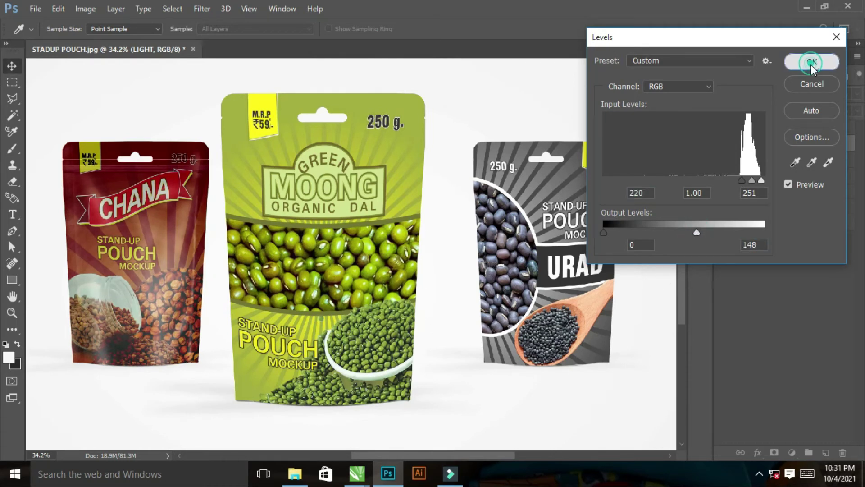
# Expand the OBJECT group and load the STADUP POUCH 2 (Moong) outline as a selection
pyautogui.click(736, 128)
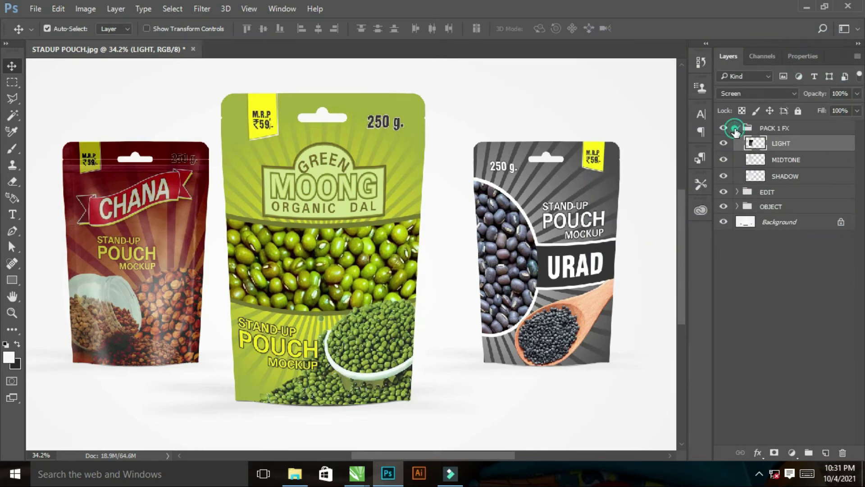
pyautogui.click(737, 129)
pyautogui.click(737, 158)
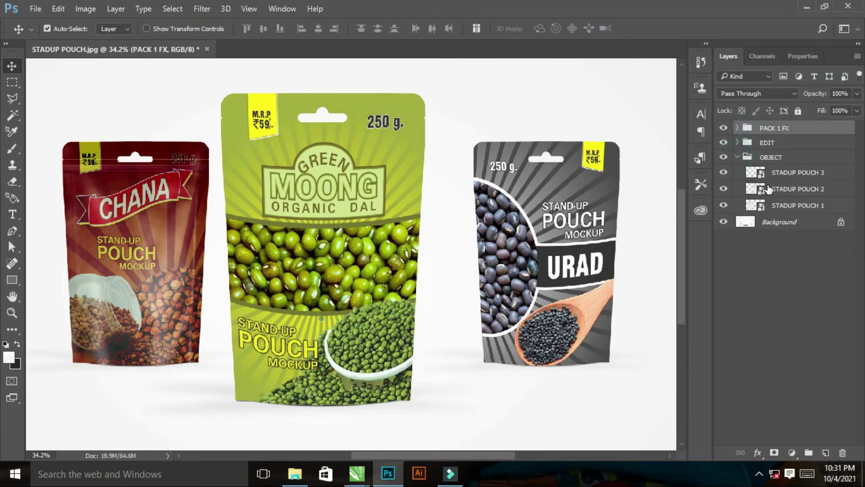
pyautogui.keyDown('ctrl'); pyautogui.click(757, 189); pyautogui.keyUp('ctrl')
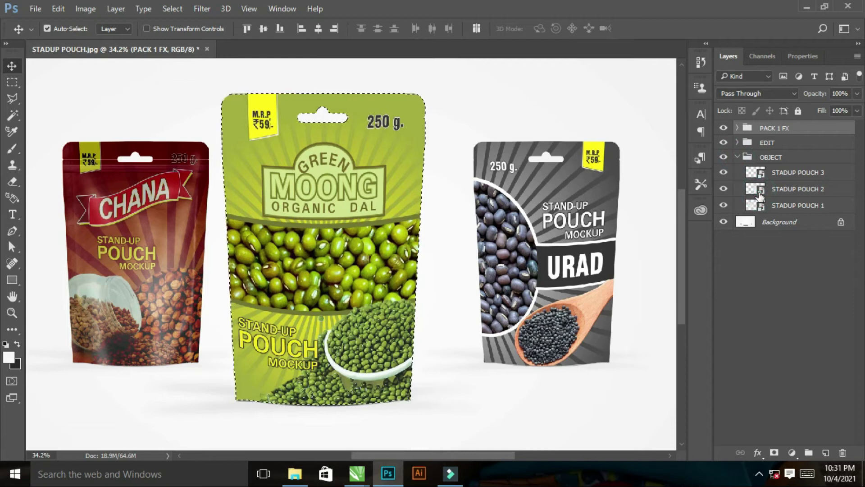
pyautogui.click(796, 189)
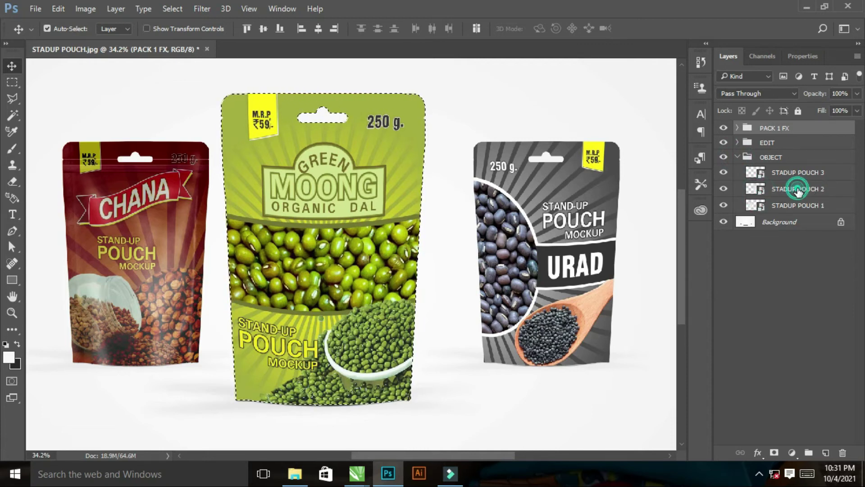
# Copy the pouch shape onto three new layers, move them to the top and group them
pyautogui.hotkey('ctrl', 'j')
pyautogui.hotkey('ctrl', 'j')
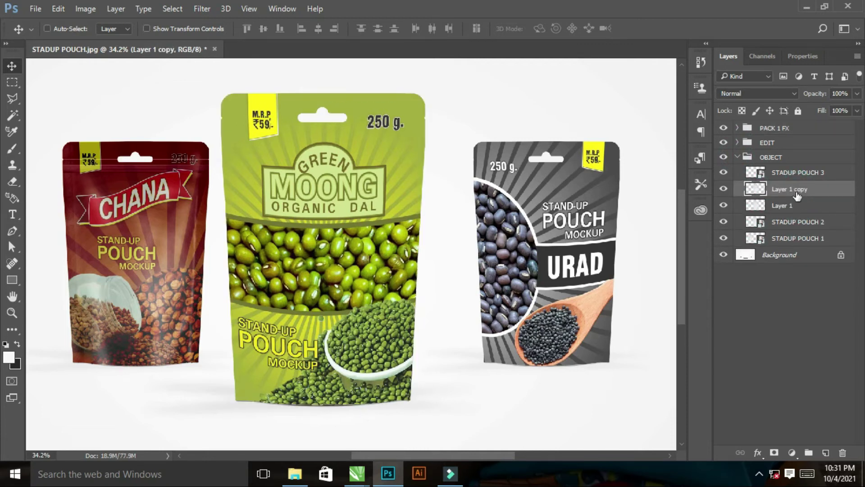
pyautogui.hotkey('ctrl', 'j')
pyautogui.keyDown('shift'); pyautogui.click(799, 229); pyautogui.keyUp('shift')
pyautogui.moveTo(817, 190)
pyautogui.mouseDown()
pyautogui.moveTo(804, 121)
pyautogui.moveTo(801, 142)
pyautogui.mouseUp()
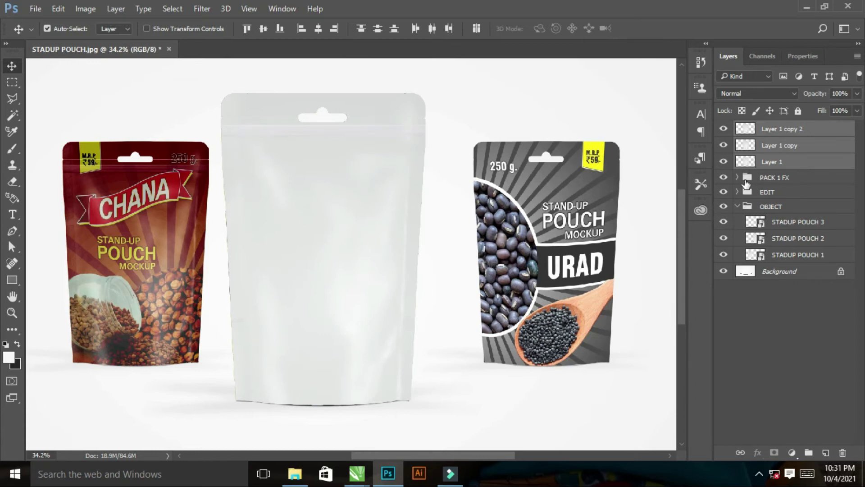
pyautogui.moveTo(794, 163); pyautogui.dragTo(809, 453)
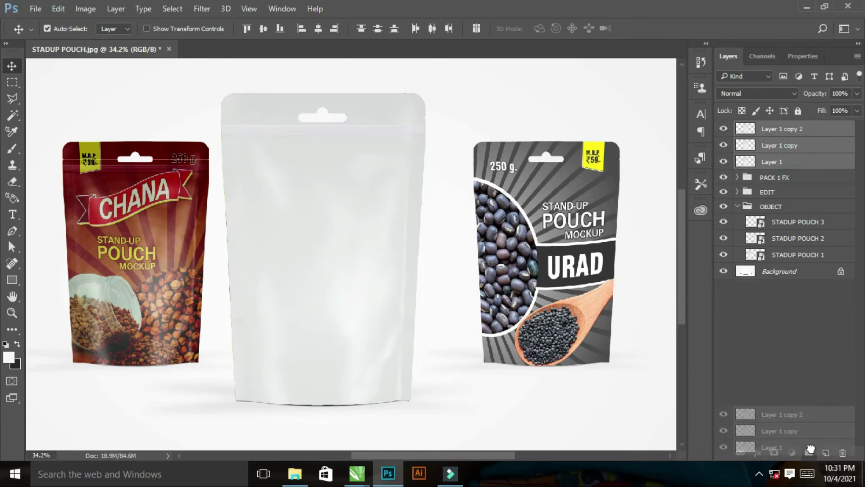
# Rename the new group to PACK 2 FX and expand it
pyautogui.doubleClick(770, 128)
pyautogui.write('PACK 2')
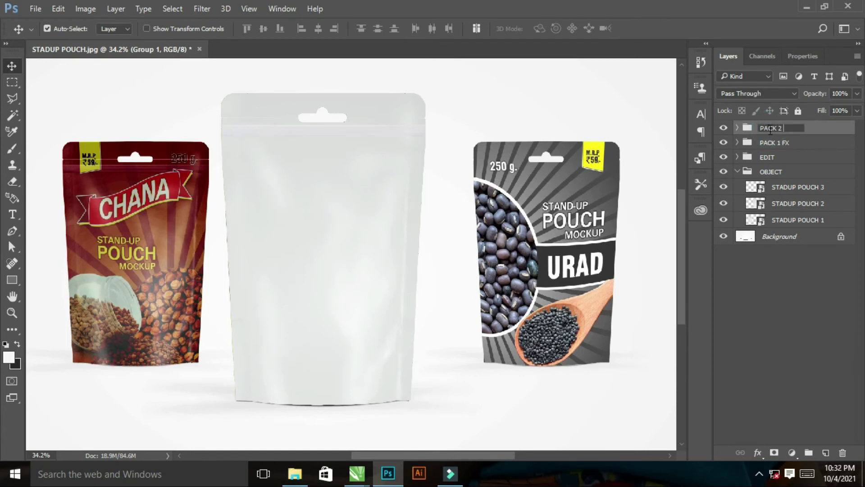
pyautogui.write('X')
pyautogui.press('Return')
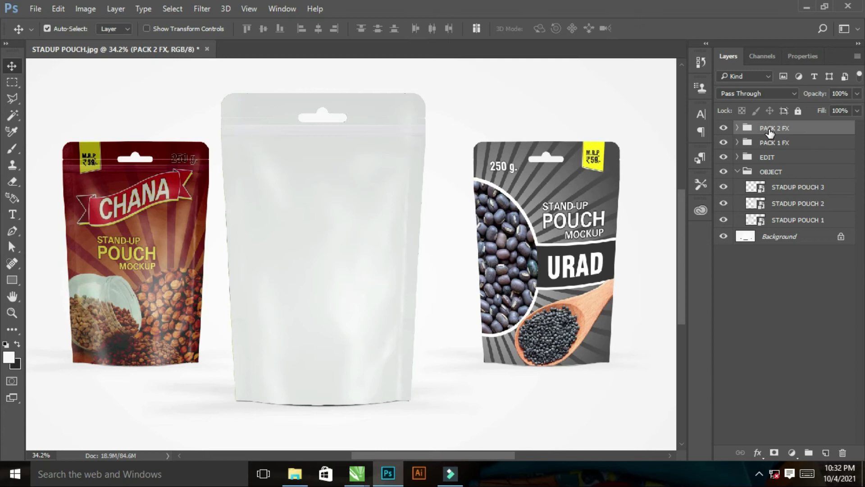
pyautogui.click(737, 128)
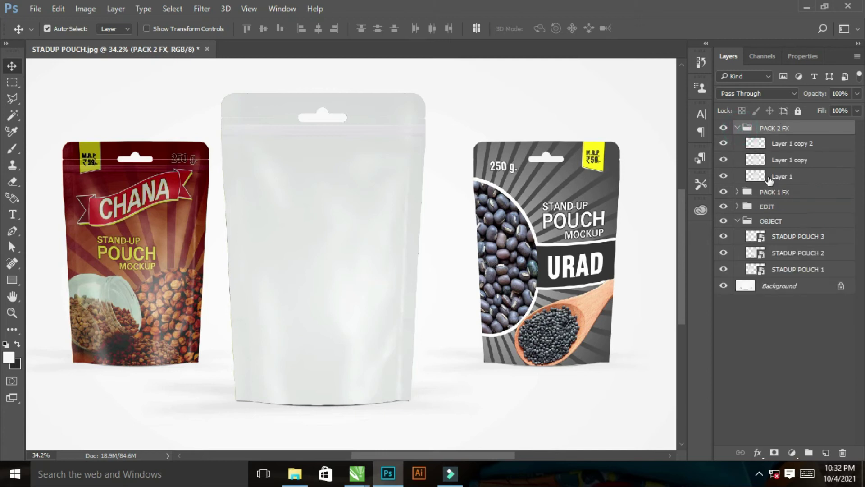
# Rename the group's three layers SHADOW, MIDTONE and LIGHT, bottom to top
pyautogui.click(780, 179)
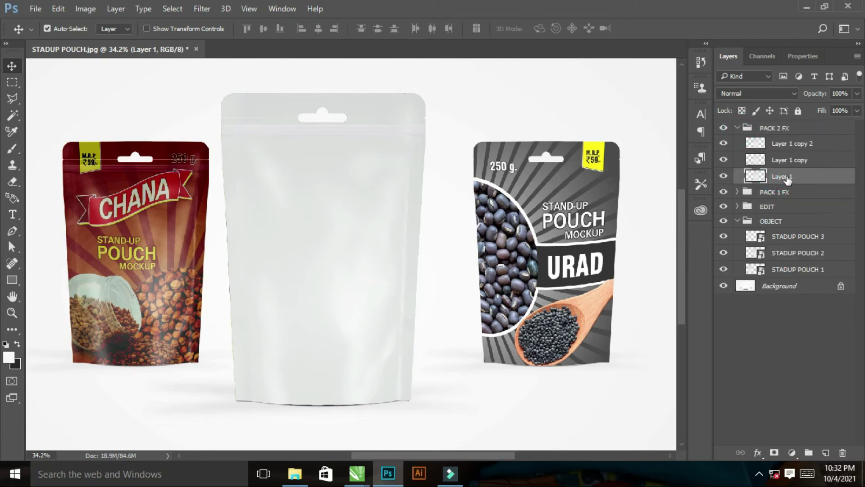
pyautogui.doubleClick(785, 177)
pyautogui.write('SHADOW')
pyautogui.press('Return')
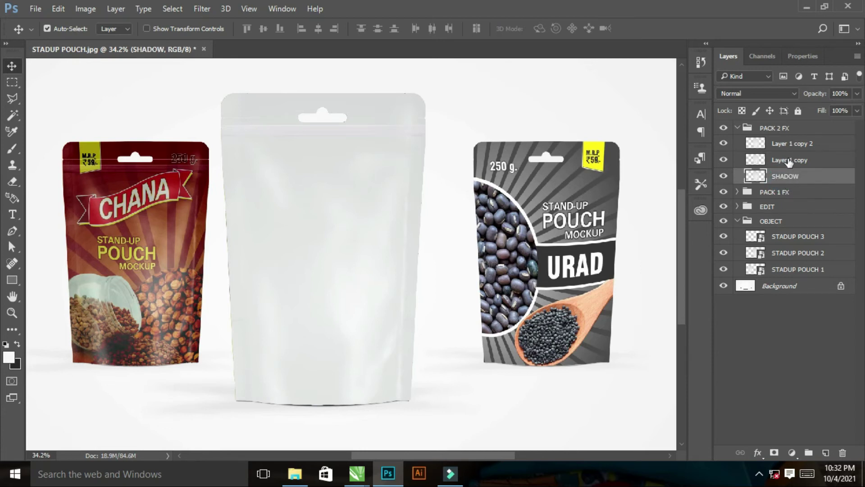
pyautogui.doubleClick(791, 161)
pyautogui.write('MIDT')
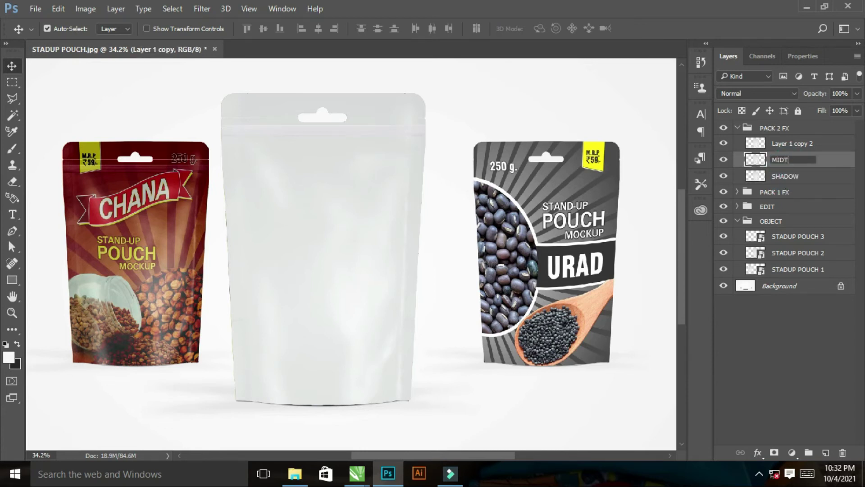
pyautogui.write('ONE')
pyautogui.press('Return')
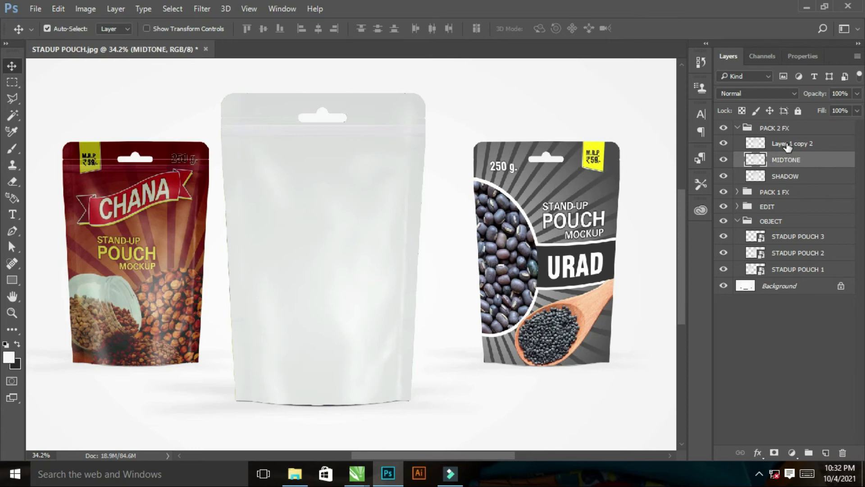
pyautogui.doubleClick(787, 144)
pyautogui.write('LIGHT')
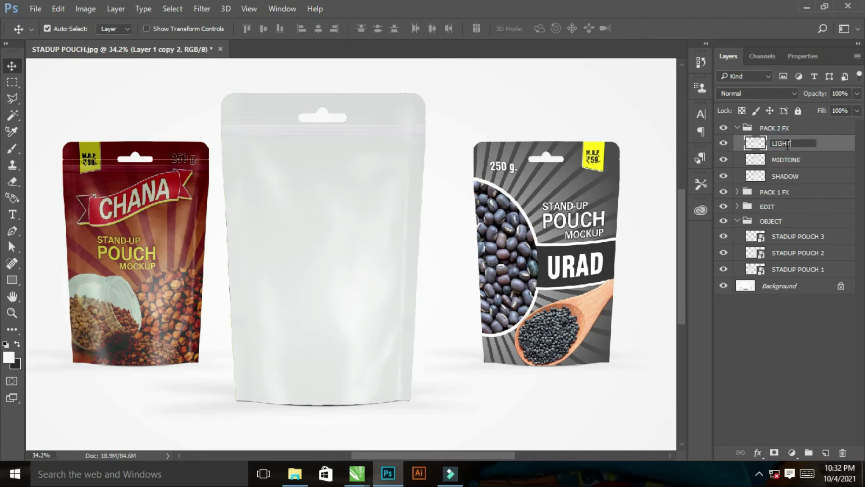
pyautogui.press('Return')
# Hide LIGHT and MIDTONE and set the SHADOW layer to Linear Burn
pyautogui.click(723, 143)
pyautogui.click(723, 160)
pyautogui.click(786, 176)
pyautogui.click(745, 93)
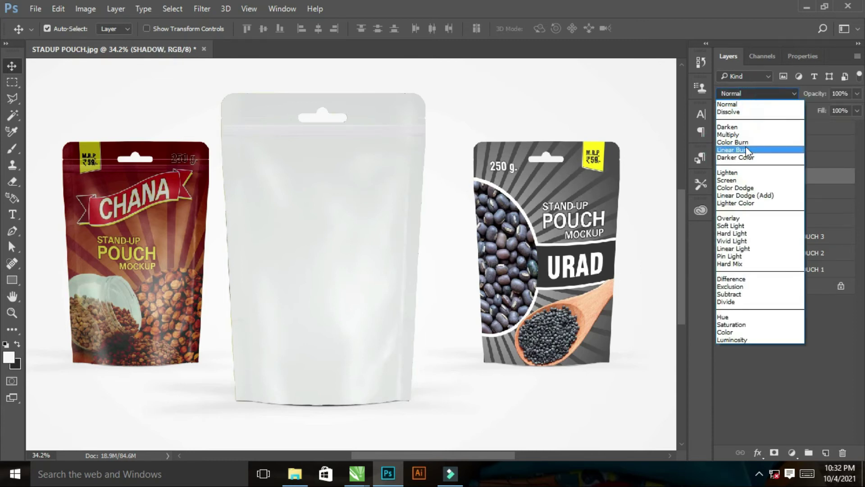
pyautogui.click(745, 150)
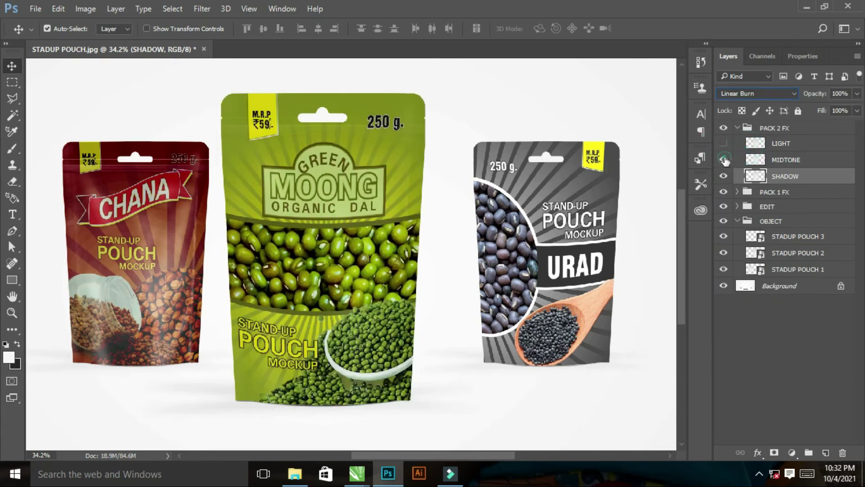
# Show MIDTONE again and set it to Linear Burn as well
pyautogui.click(724, 160)
pyautogui.click(786, 160)
pyautogui.click(757, 94)
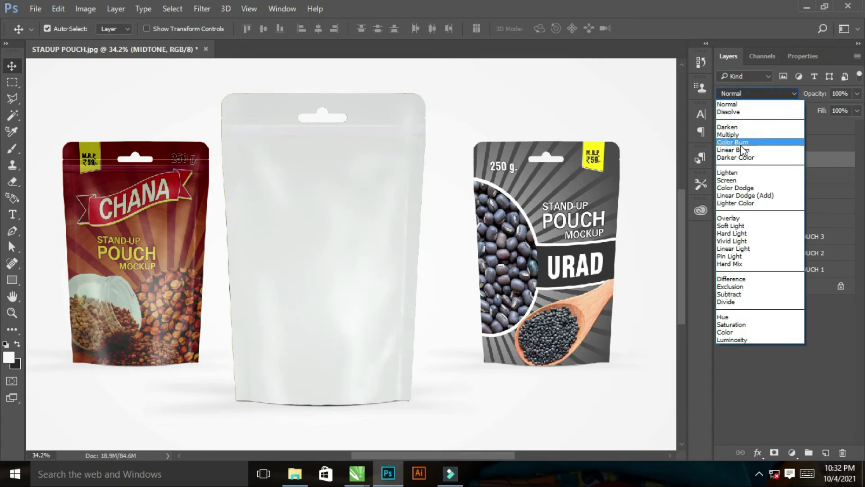
pyautogui.click(742, 148)
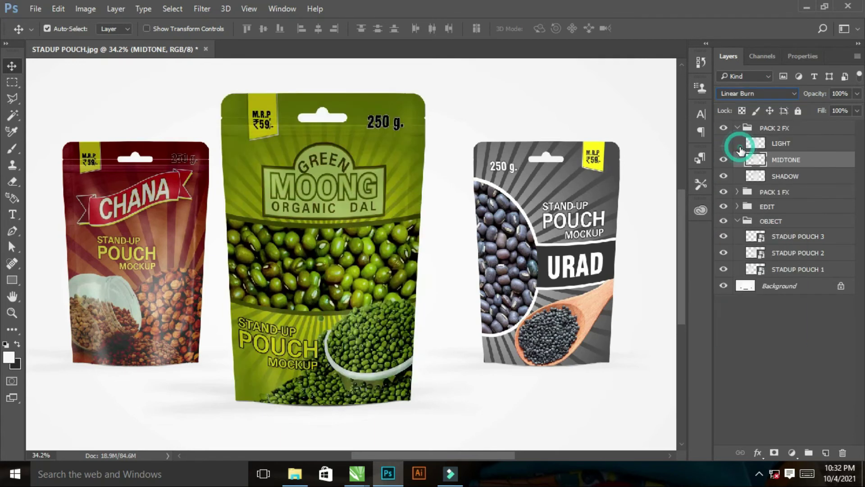
pyautogui.click(86, 10)
# Apply Levels to MIDTONE with input black 67 and output range 17–249
pyautogui.click(244, 52)
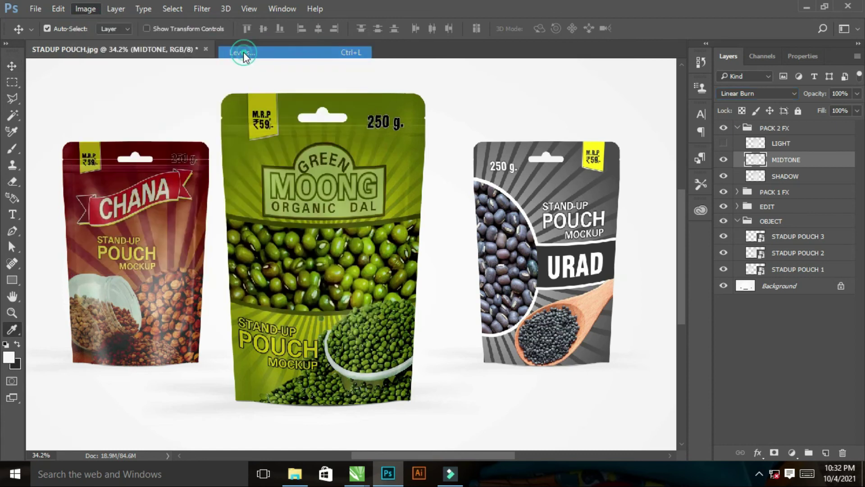
pyautogui.moveTo(604, 179); pyautogui.dragTo(642, 181)
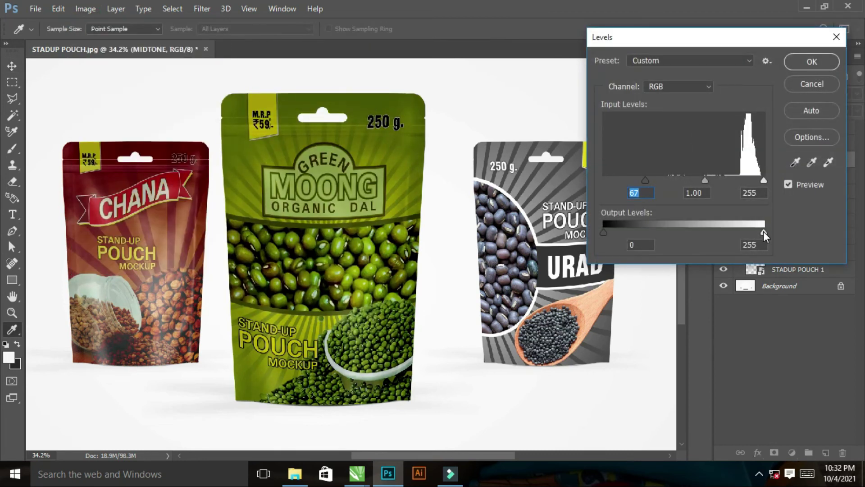
pyautogui.moveTo(763, 231); pyautogui.dragTo(757, 233)
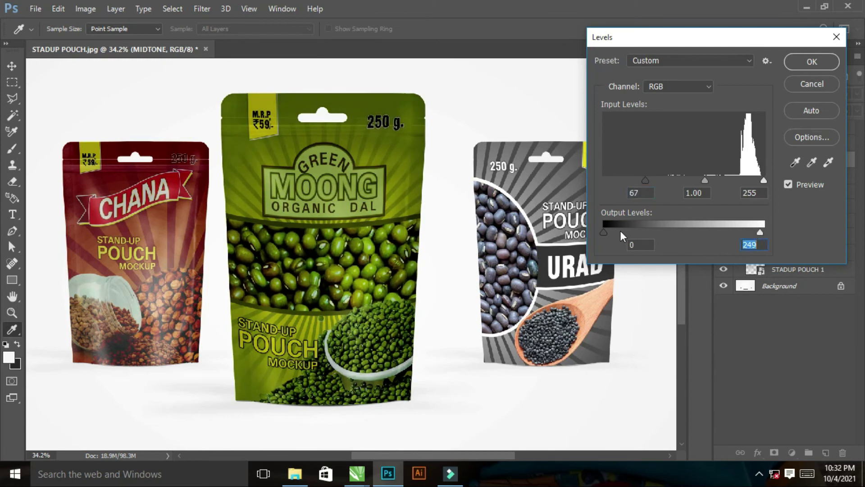
pyautogui.click(615, 232)
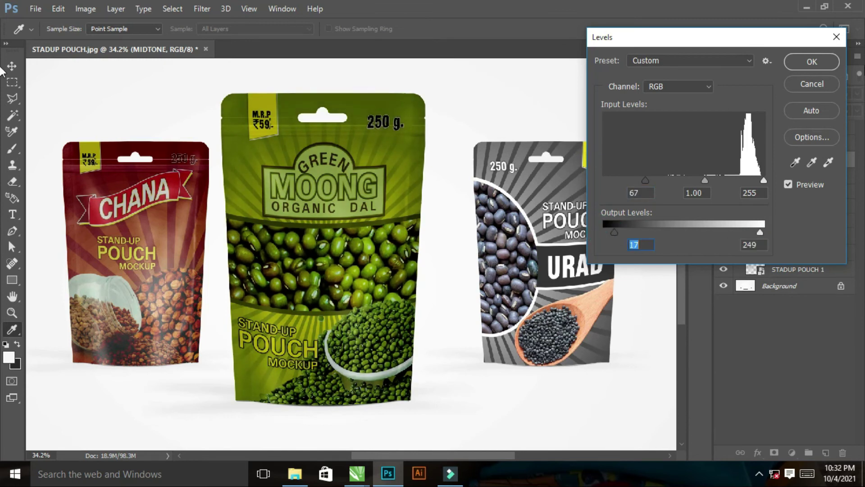
pyautogui.click(813, 61)
# Show the LIGHT layer and set its blend mode to Screen, briefly opening and dismissing Curves
pyautogui.click(724, 142)
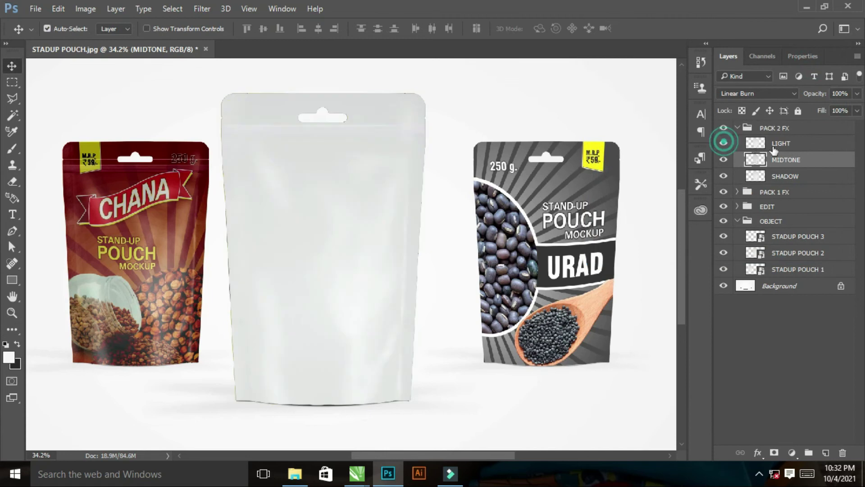
pyautogui.click(776, 144)
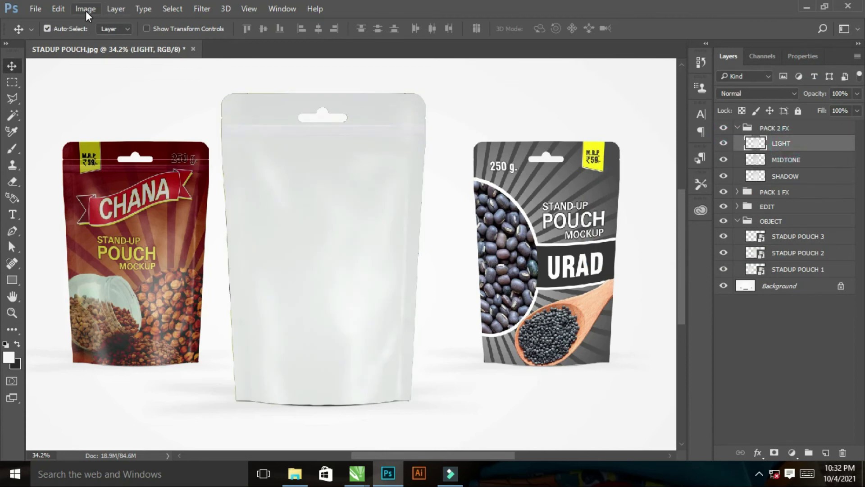
pyautogui.click(746, 94)
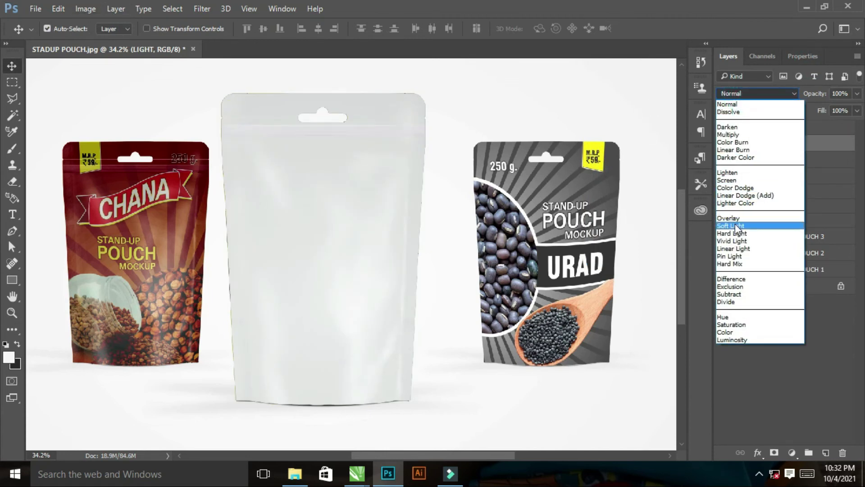
pyautogui.click(730, 180)
pyautogui.click(90, 10)
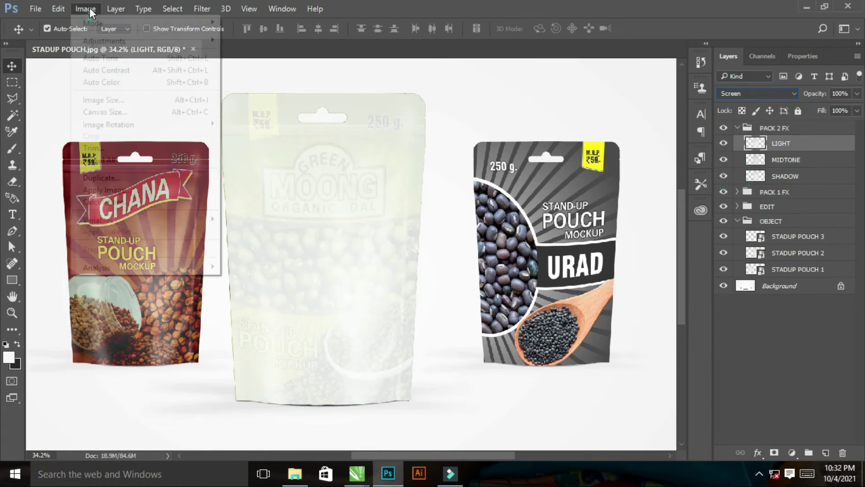
pyautogui.moveTo(105, 41)
pyautogui.click(269, 64)
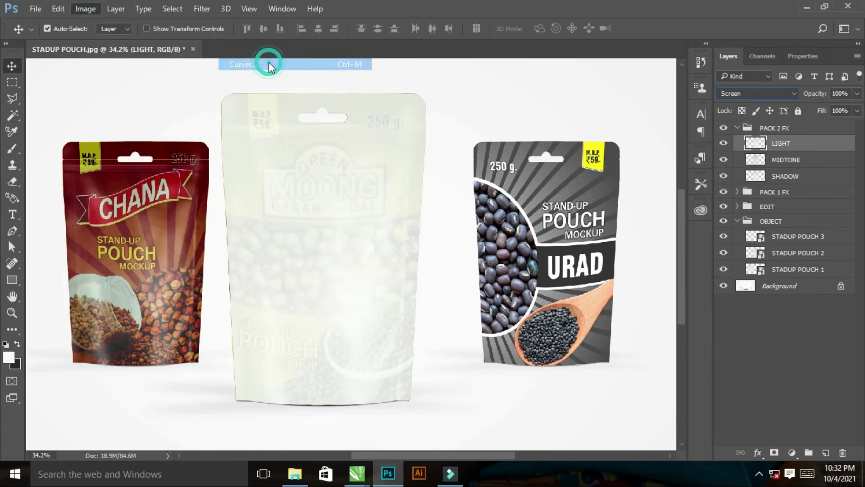
pyautogui.click(677, 121)
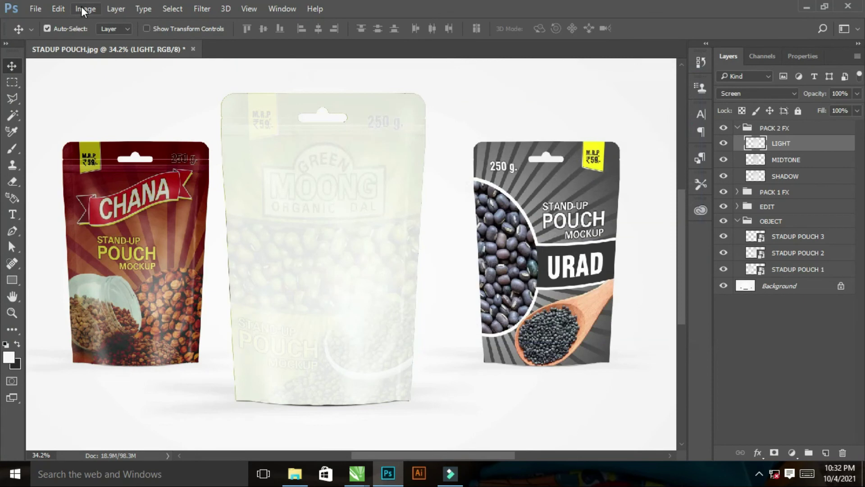
pyautogui.click(85, 8)
# Apply Levels to LIGHT with input black about 220 and output white 185
pyautogui.click(105, 41)
pyautogui.click(269, 52)
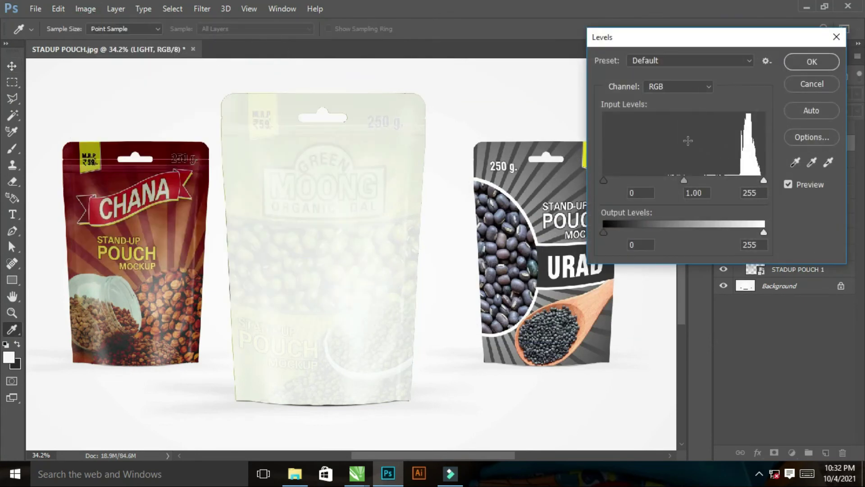
pyautogui.moveTo(605, 183); pyautogui.dragTo(737, 184)
pyautogui.moveTo(763, 234); pyautogui.dragTo(720, 236)
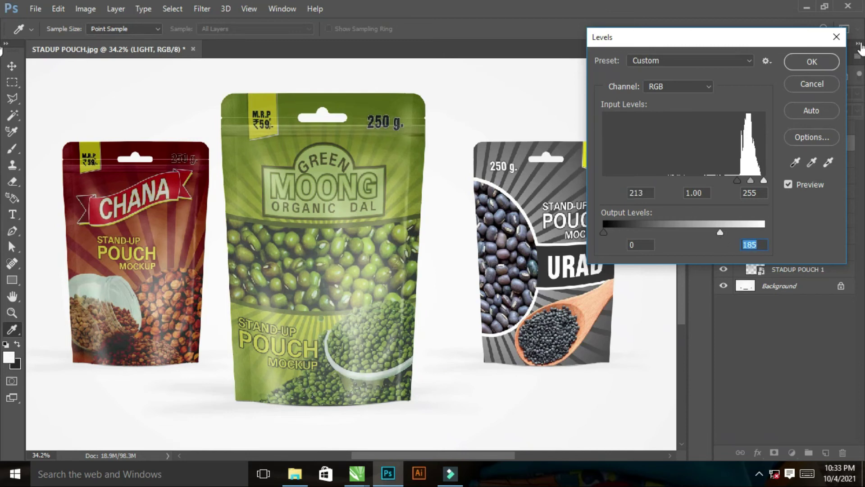
pyautogui.moveTo(740, 182); pyautogui.dragTo(741, 182)
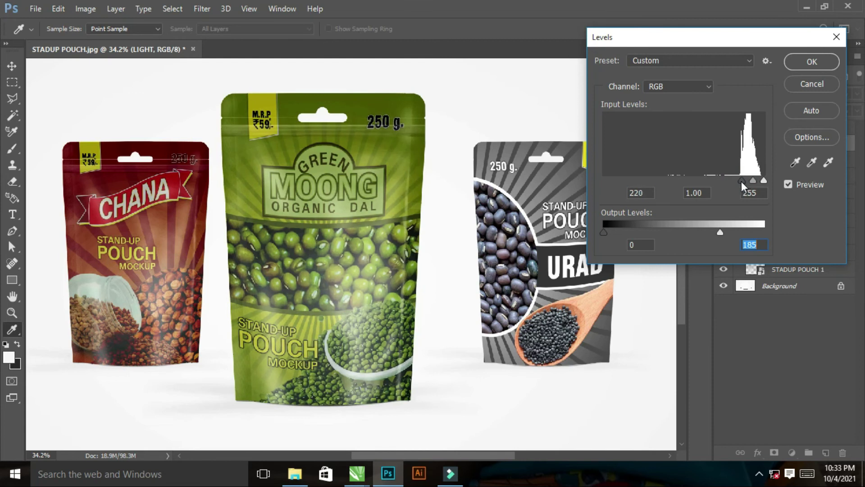
pyautogui.click(807, 66)
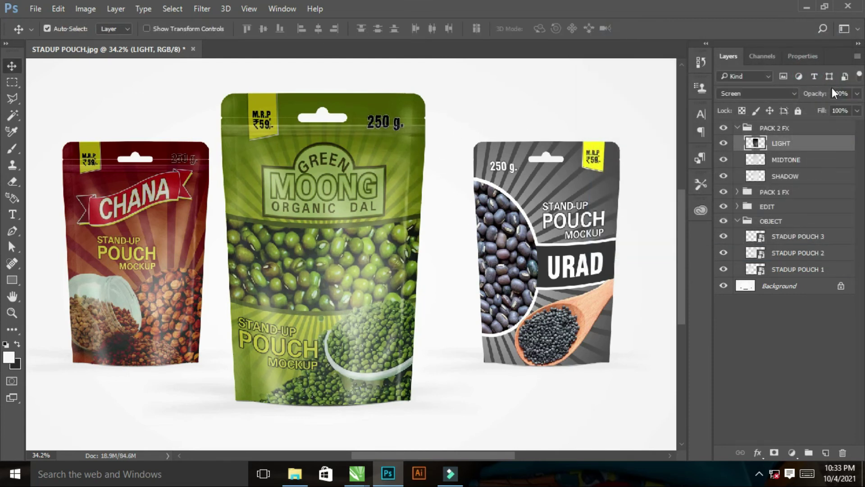
pyautogui.click(739, 130)
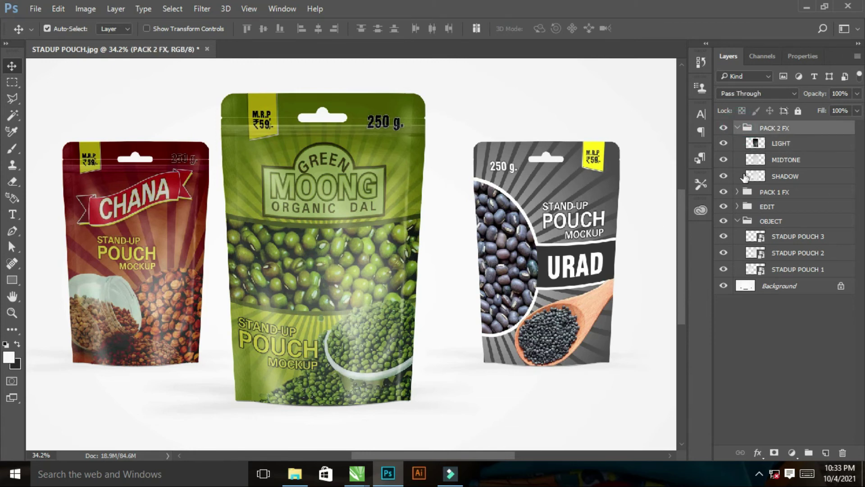
# Copy the STADUP POUCH 3 outline onto three new layers, move them to the top and group them
pyautogui.click(737, 128)
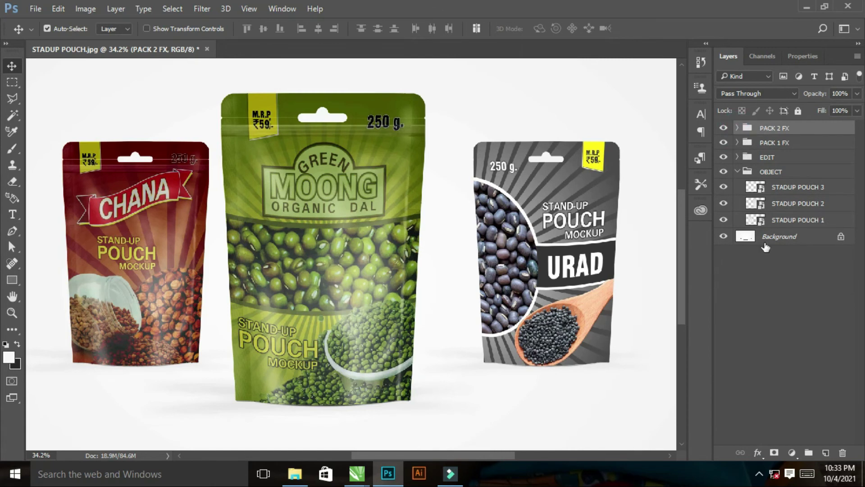
pyautogui.keyDown('ctrl'); pyautogui.click(763, 193); pyautogui.keyUp('ctrl')
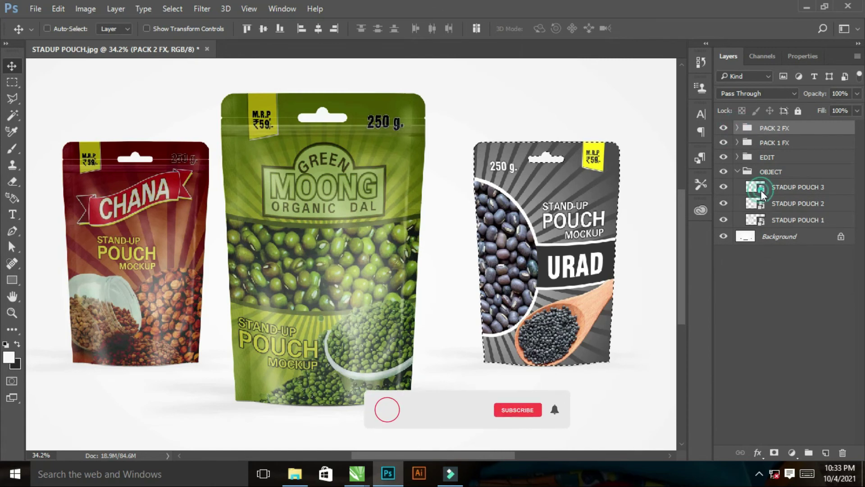
pyautogui.click(799, 192)
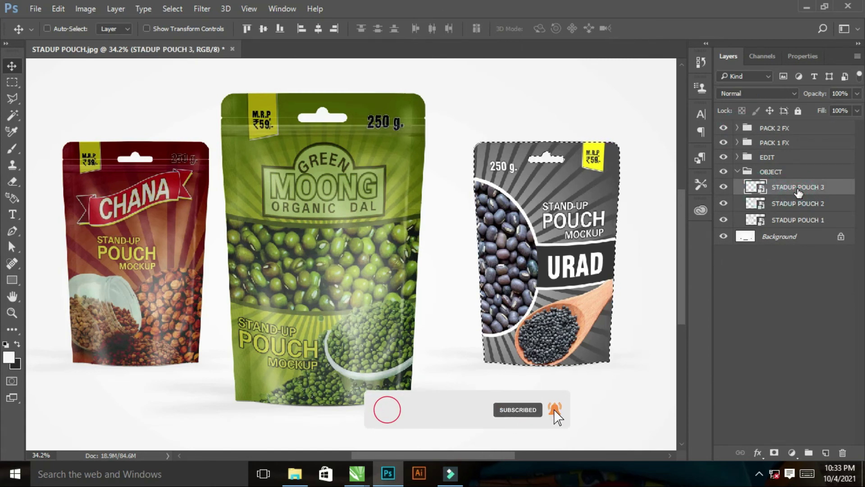
pyautogui.hotkey('ctrl', 'j')
pyautogui.hotkey('ctrl', 'j')
pyautogui.hotkey('ctrl', 'j')
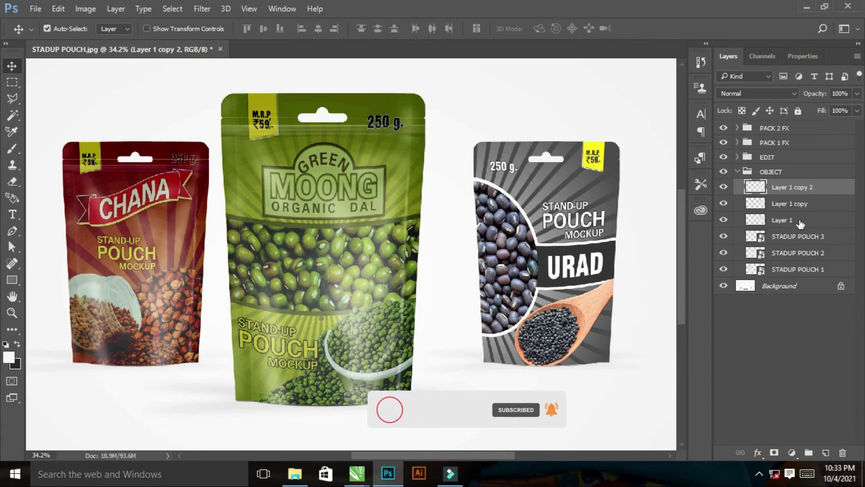
pyautogui.keyDown('shift'); pyautogui.click(799, 219); pyautogui.keyUp('shift')
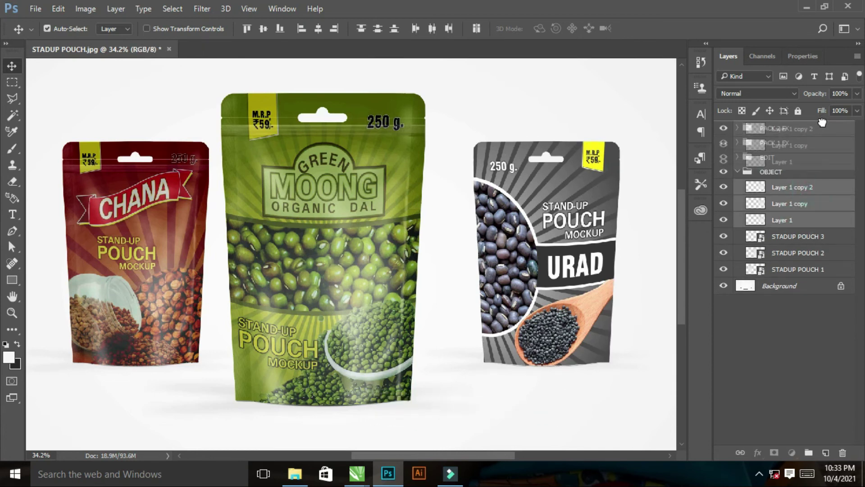
pyautogui.moveTo(810, 194); pyautogui.dragTo(824, 127)
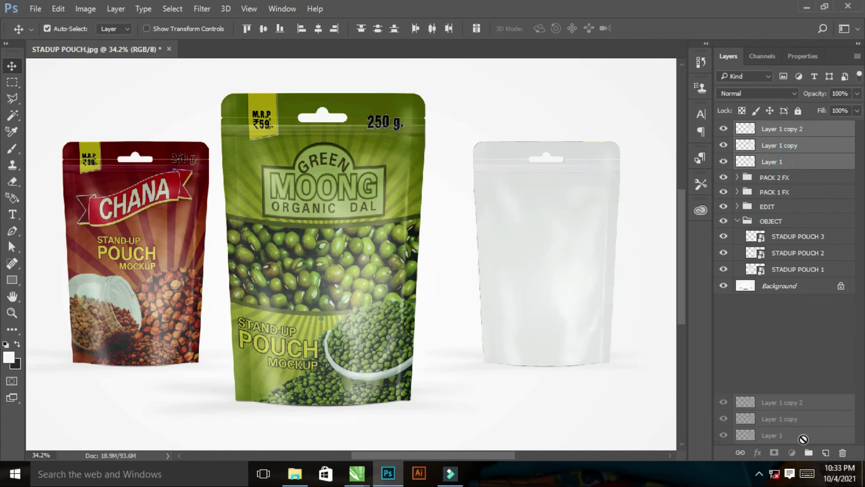
pyautogui.moveTo(785, 160); pyautogui.dragTo(809, 453)
# Rename the new group to PACK 3 FX and expand it
pyautogui.doubleClick(769, 129)
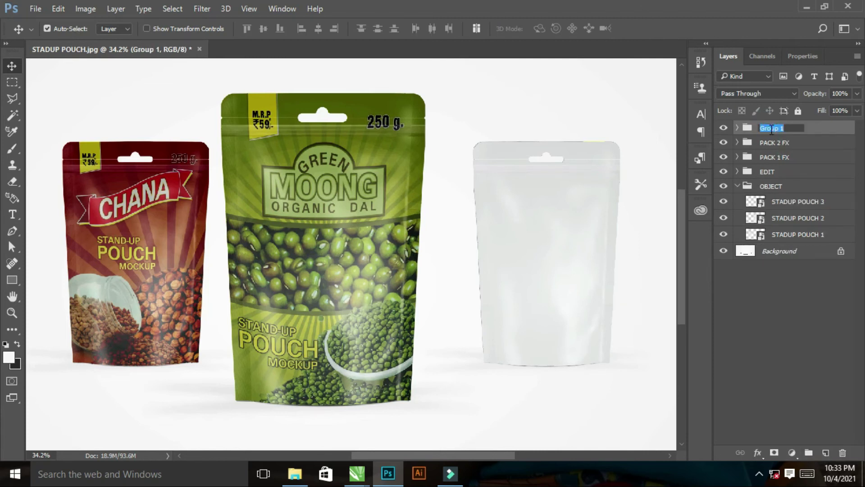
pyautogui.write('PACK 3 FX')
pyautogui.press('Return')
pyautogui.click(736, 129)
# Rename the layers SHADOW, MIDTONE and LIGHT, correcting a misspelled LIGHT name
pyautogui.doubleClick(777, 176)
pyautogui.write('SHADOW')
pyautogui.press('Return')
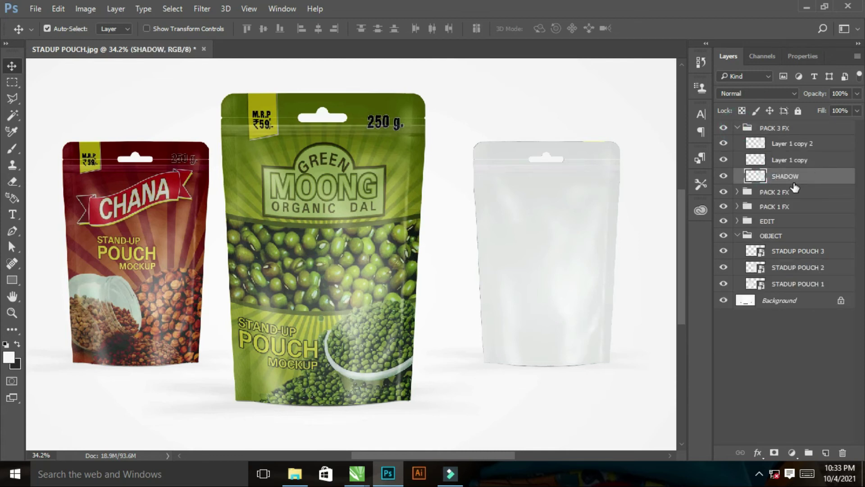
pyautogui.doubleClick(780, 160)
pyautogui.write('MIDTONE')
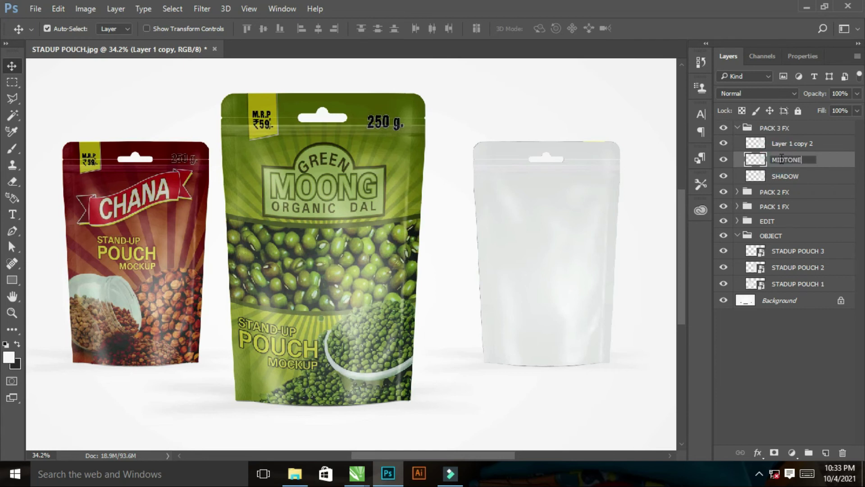
pyautogui.press('Return')
pyautogui.doubleClick(795, 144)
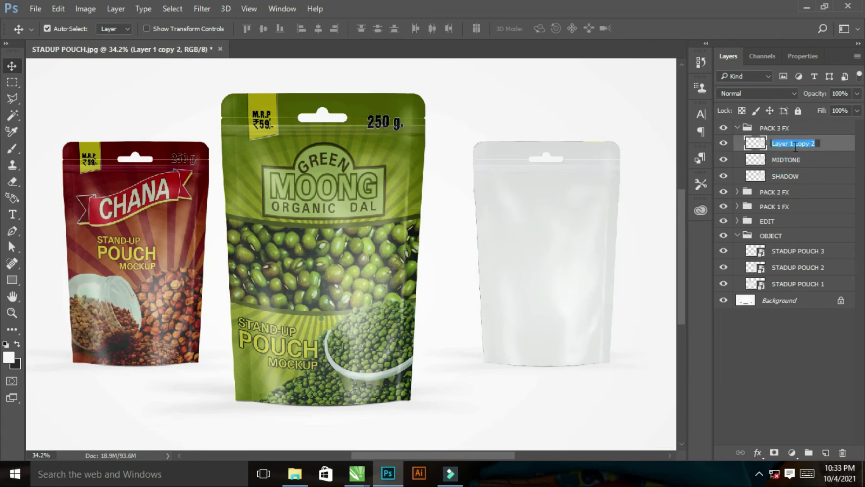
pyautogui.write('LIGVHT')
pyautogui.press('Return')
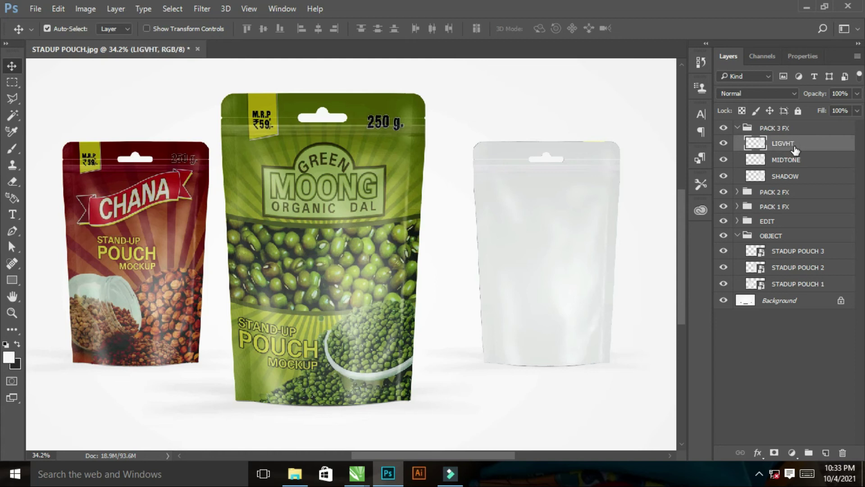
pyautogui.doubleClick(784, 143)
pyautogui.write('LI')
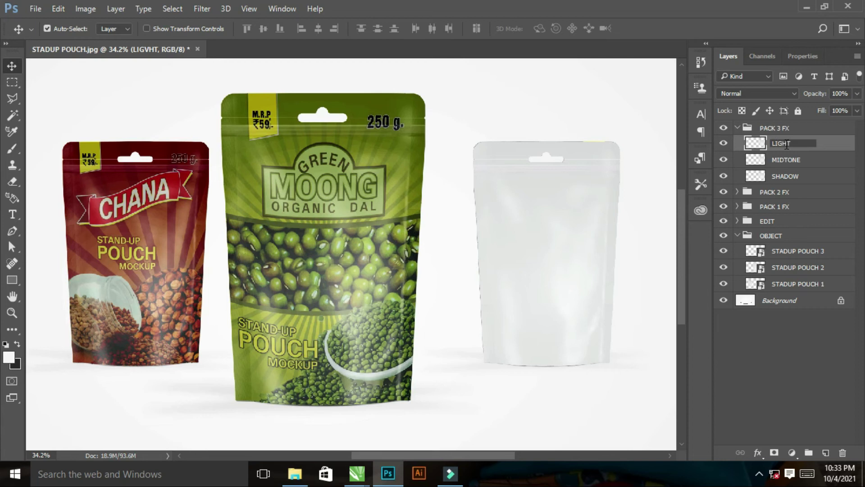
pyautogui.press('Return')
# Hide LIGHT and set both SHADOW and MIDTONE to Linear Burn after briefly trying Color Burn
pyautogui.click(724, 144)
pyautogui.click(724, 159)
pyautogui.click(775, 176)
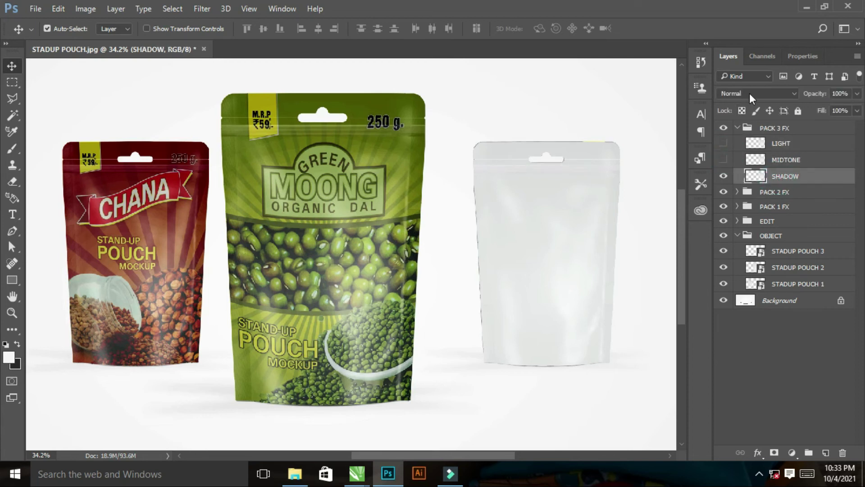
pyautogui.click(750, 94)
pyautogui.click(746, 141)
pyautogui.click(739, 92)
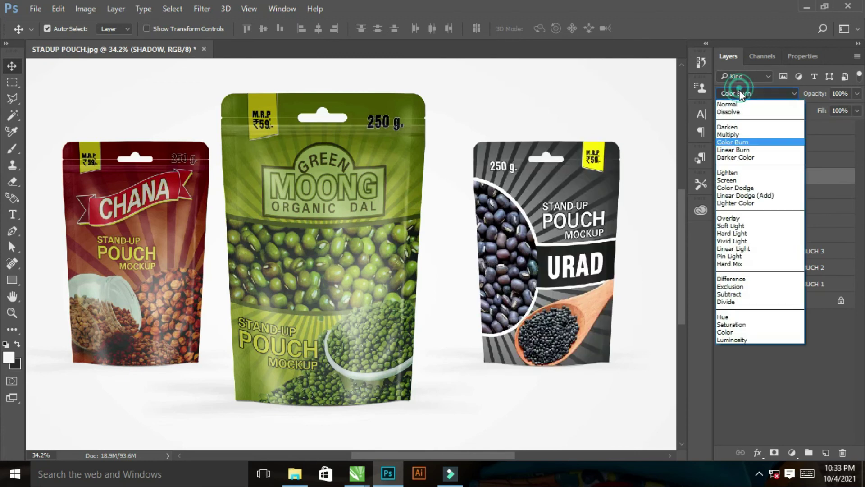
pyautogui.click(733, 150)
pyautogui.click(750, 160)
pyautogui.click(724, 160)
pyautogui.click(742, 94)
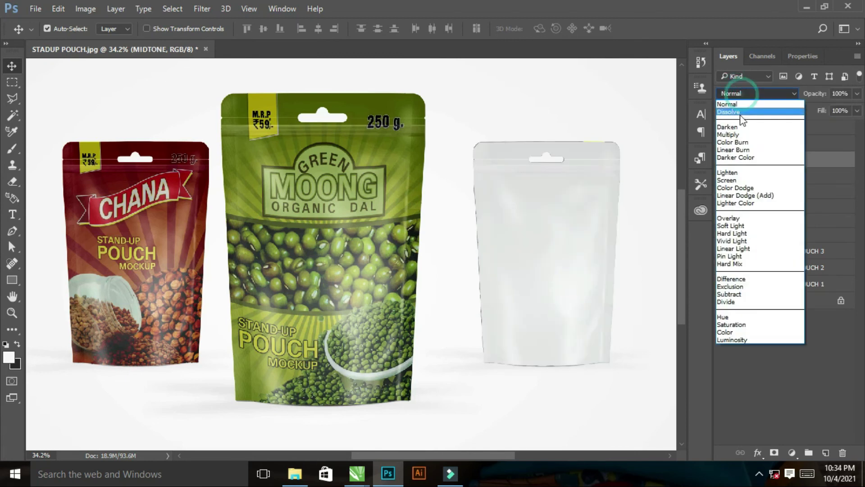
pyautogui.click(733, 150)
# Darken MIDTONE with Levels, raising the input black point and slightly lowering output white
pyautogui.click(86, 8)
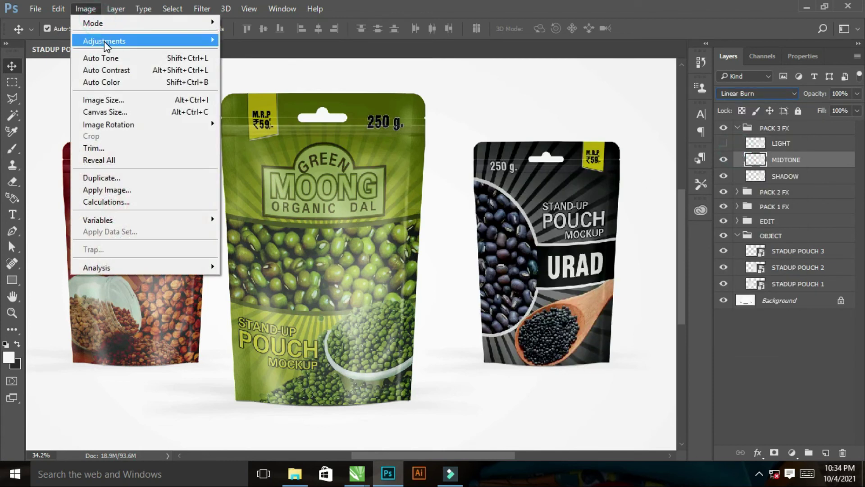
pyautogui.click(237, 57)
pyautogui.moveTo(603, 183); pyautogui.dragTo(619, 188)
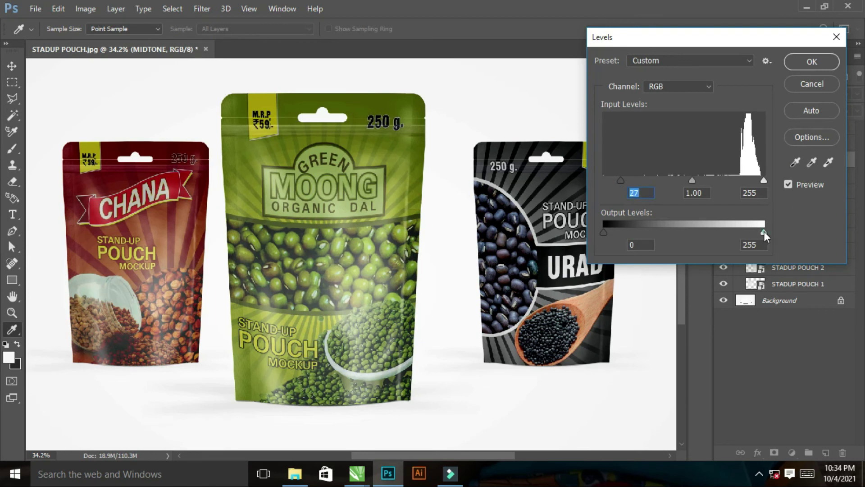
pyautogui.moveTo(764, 231); pyautogui.dragTo(753, 231)
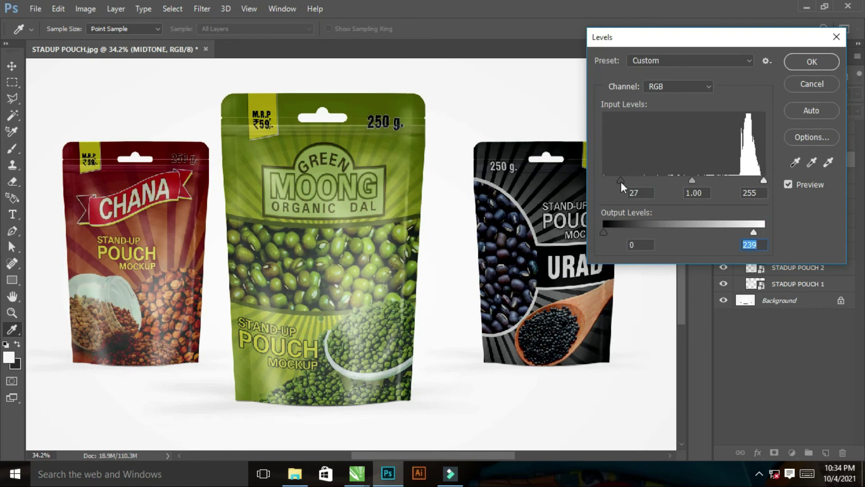
pyautogui.click(812, 61)
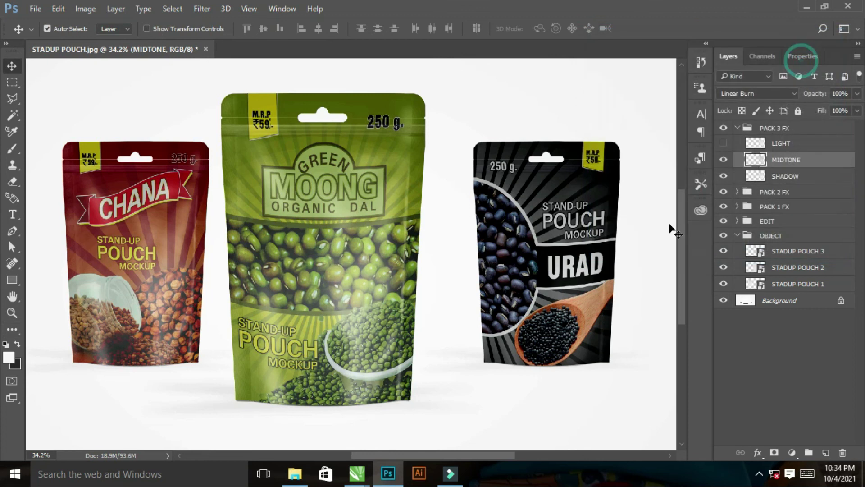
# Show the LIGHT layer and set its blend mode to Screen
pyautogui.click(724, 143)
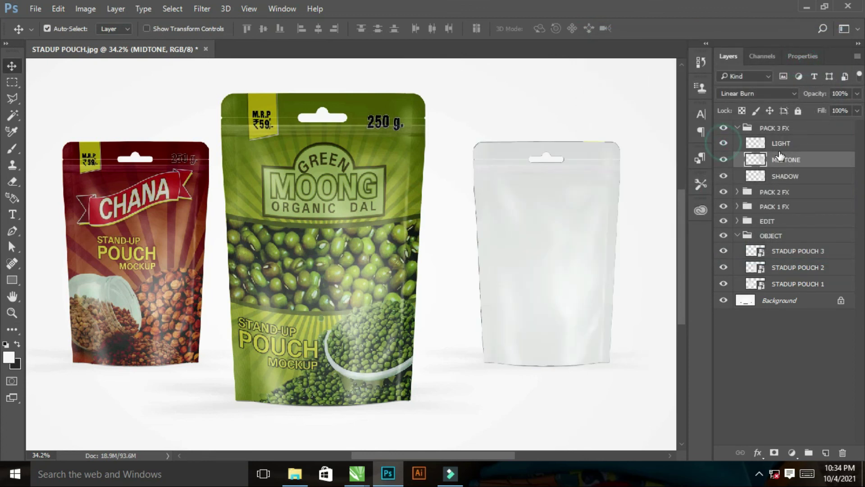
pyautogui.click(781, 144)
pyautogui.click(753, 94)
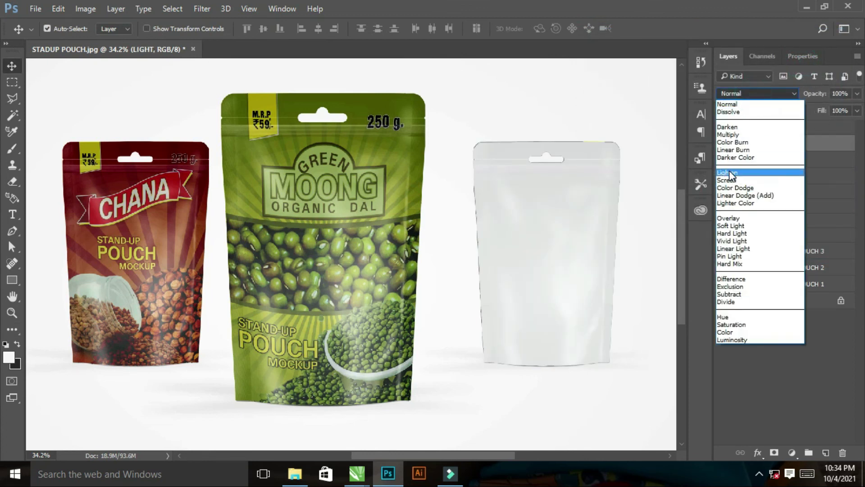
pyautogui.click(730, 176)
# Apply Levels to LIGHT with input black 220 and output white 154
pyautogui.click(79, 10)
pyautogui.moveTo(104, 41)
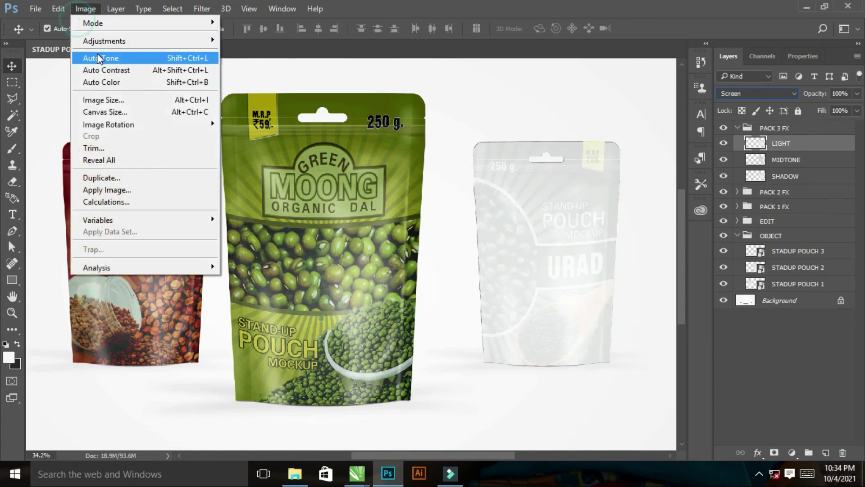
pyautogui.click(283, 54)
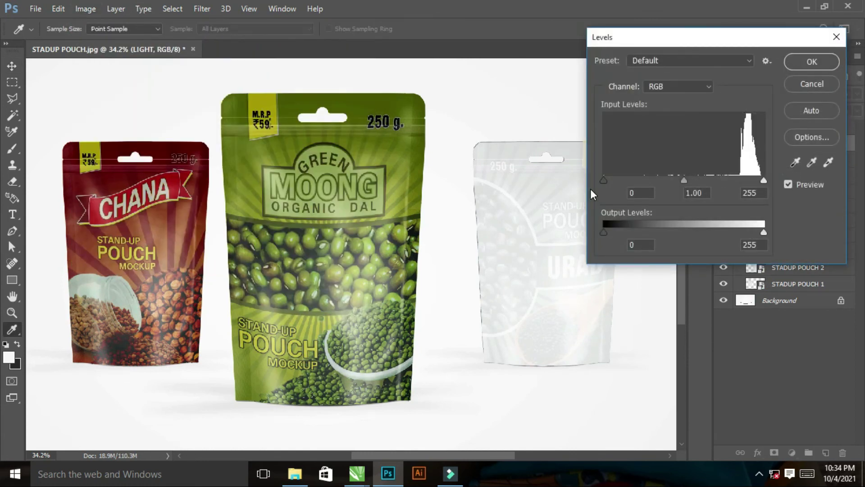
pyautogui.moveTo(603, 180); pyautogui.dragTo(742, 181)
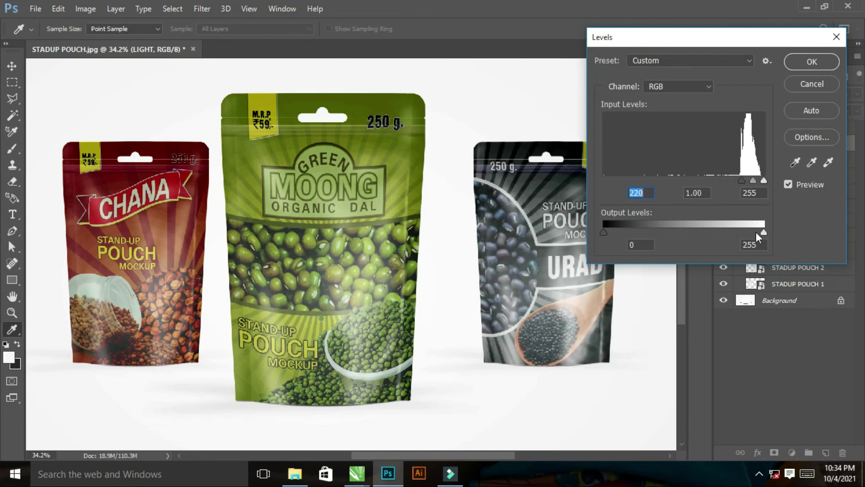
pyautogui.moveTo(743, 234); pyautogui.dragTo(707, 232)
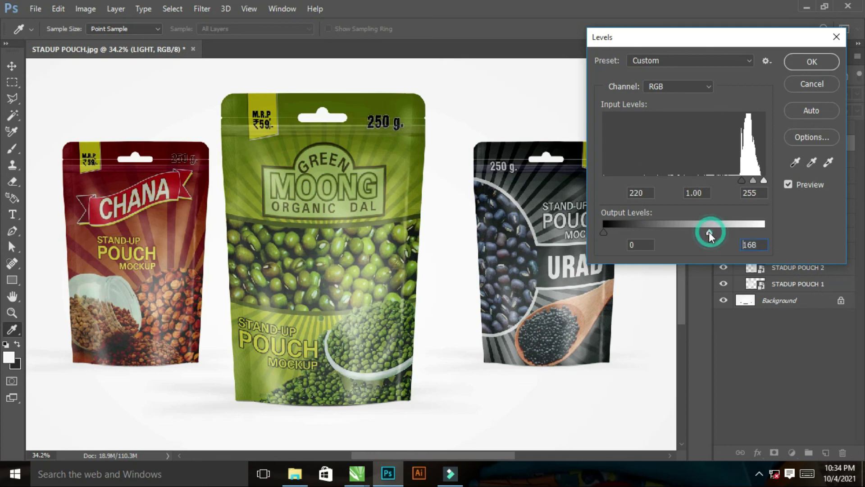
pyautogui.click(607, 231)
pyautogui.moveTo(707, 231)
pyautogui.mouseDown()
pyautogui.moveTo(689, 232)
pyautogui.moveTo(701, 231)
pyautogui.mouseUp()
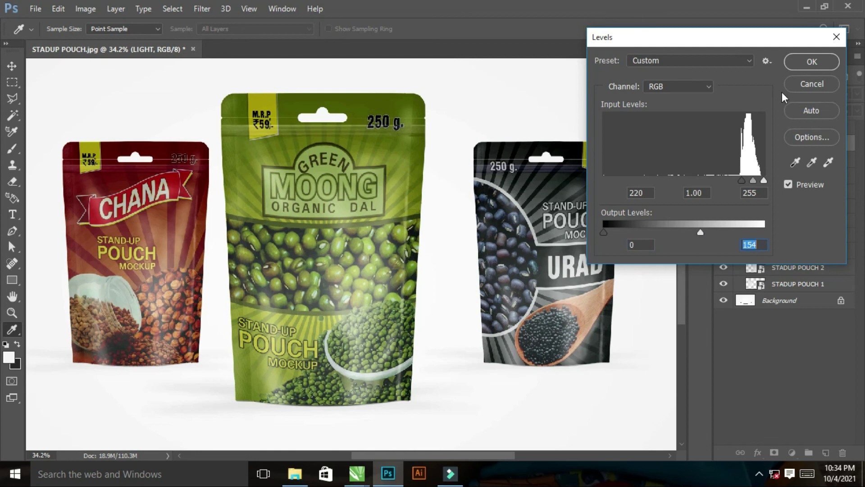
pyautogui.click(812, 62)
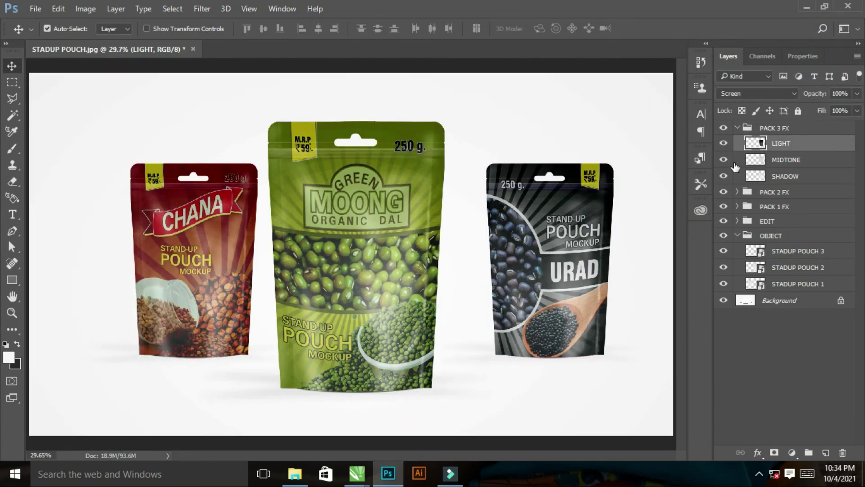
# Collapse the PACK 3 FX and OBJECT groups and add a Solid Color fill above Background
pyautogui.click(734, 130)
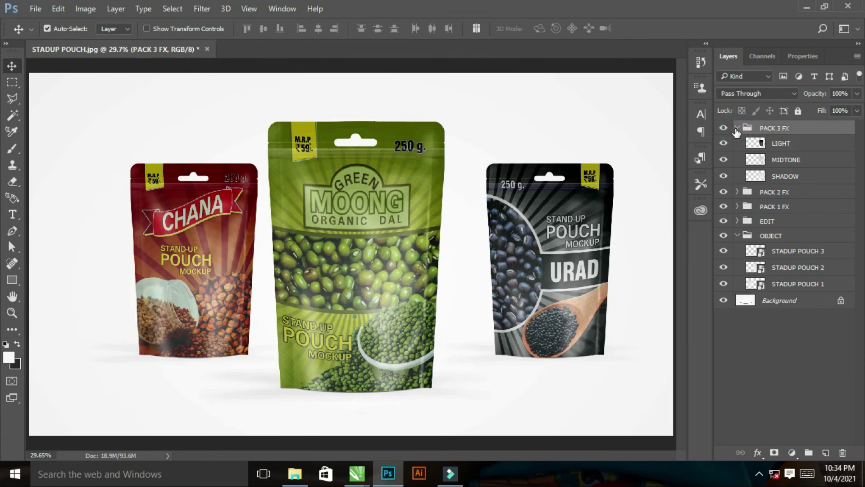
pyautogui.click(737, 129)
pyautogui.click(737, 186)
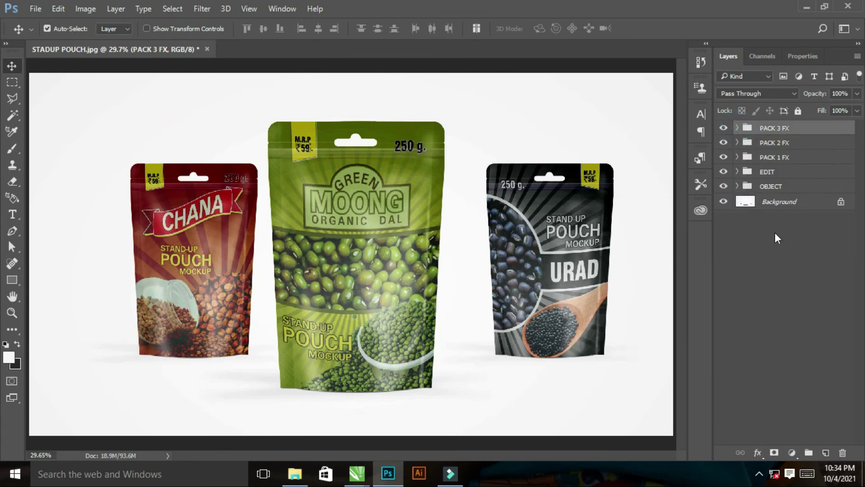
pyautogui.click(797, 204)
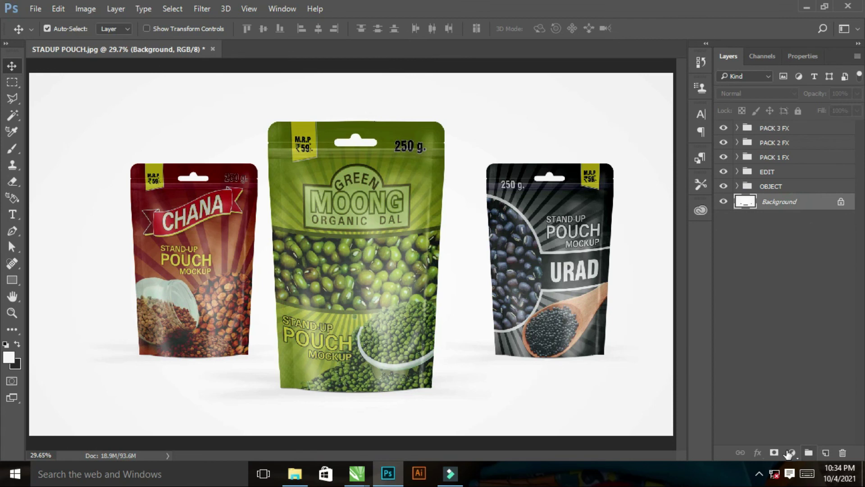
pyautogui.click(792, 453)
pyautogui.click(748, 183)
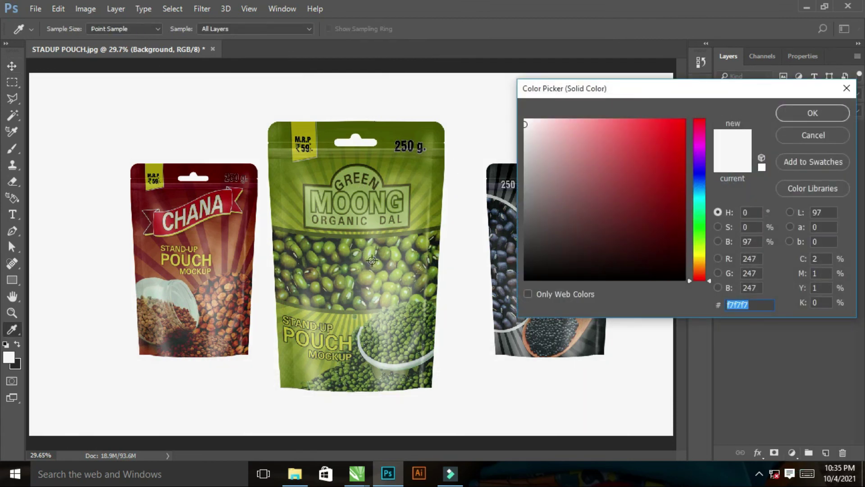
# Choose a deep orange fill colour, #aa5800, after sampling the pouches
pyautogui.click(292, 202)
pyautogui.click(384, 365)
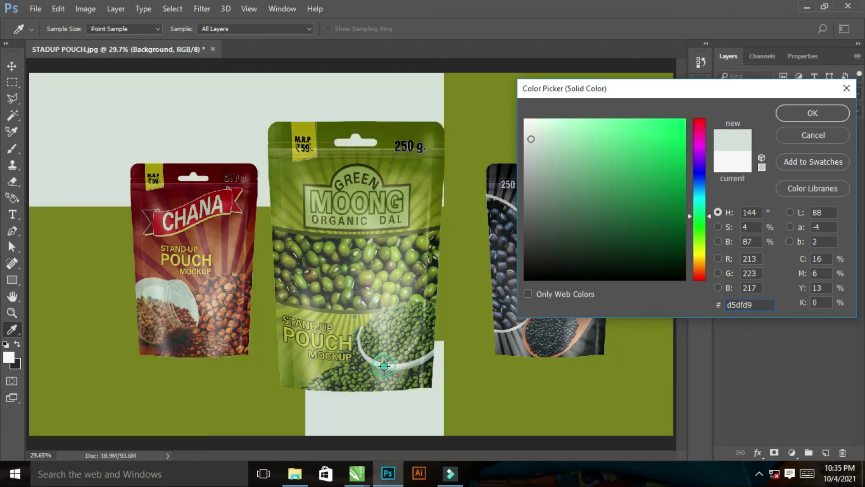
pyautogui.click(202, 312)
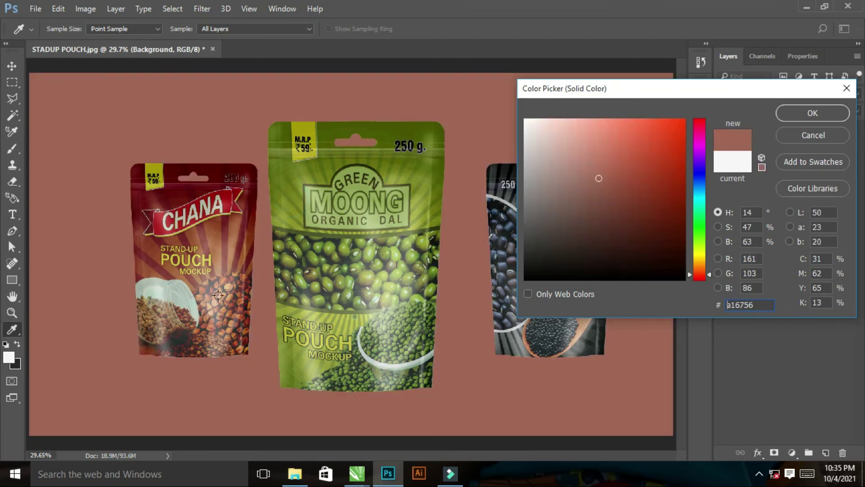
pyautogui.click(505, 325)
pyautogui.click(541, 337)
pyautogui.click(212, 335)
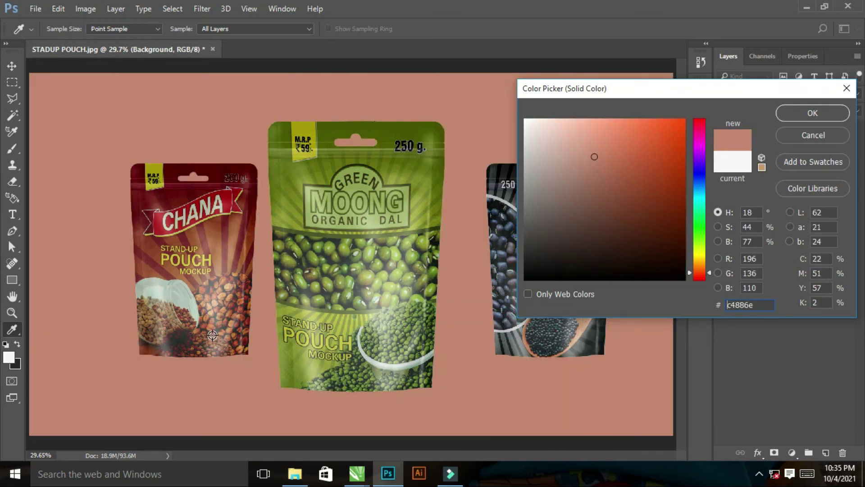
pyautogui.click(221, 339)
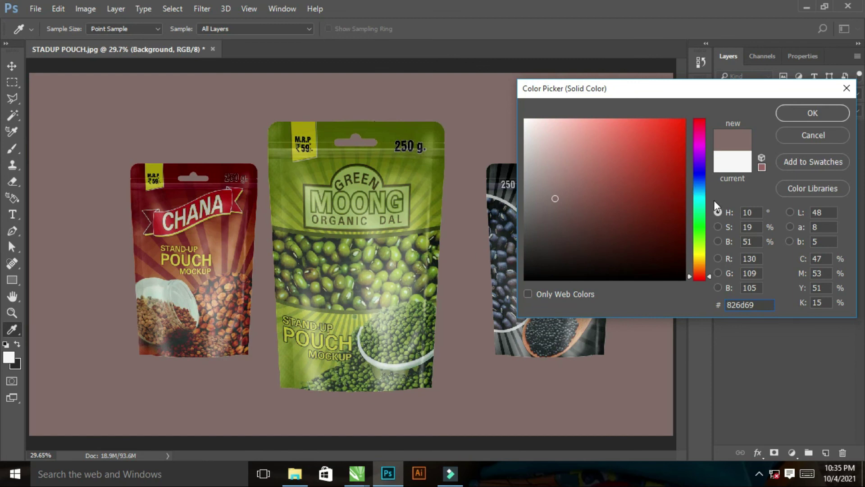
pyautogui.moveTo(696, 258); pyautogui.dragTo(701, 262)
pyautogui.moveTo(628, 175); pyautogui.dragTo(701, 116)
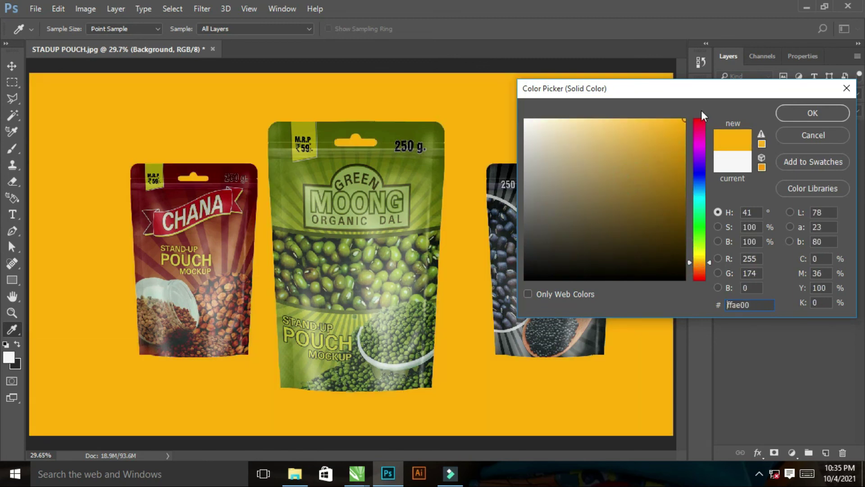
pyautogui.moveTo(702, 258); pyautogui.dragTo(704, 267)
pyautogui.moveTo(654, 154)
pyautogui.mouseDown()
pyautogui.moveTo(675, 201)
pyautogui.moveTo(684, 160)
pyautogui.mouseUp()
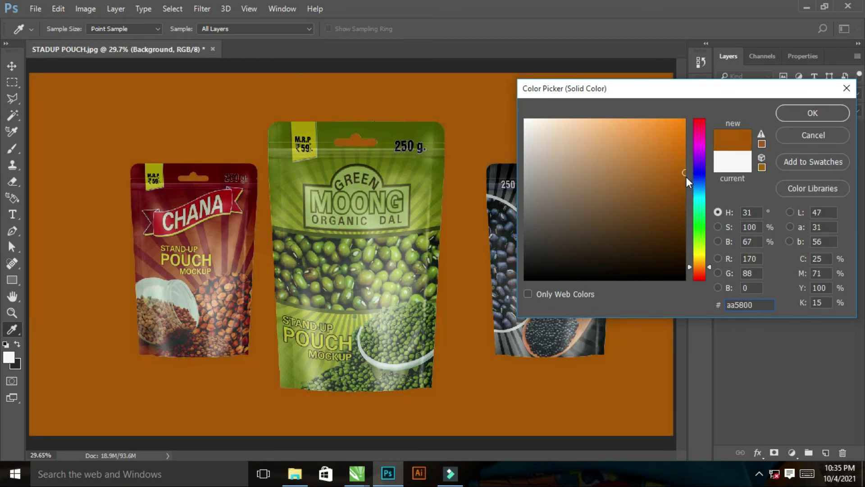
# Confirm the #aa5800 fill and set Color Fill 1's blend mode to Linear Burn
pyautogui.click(813, 113)
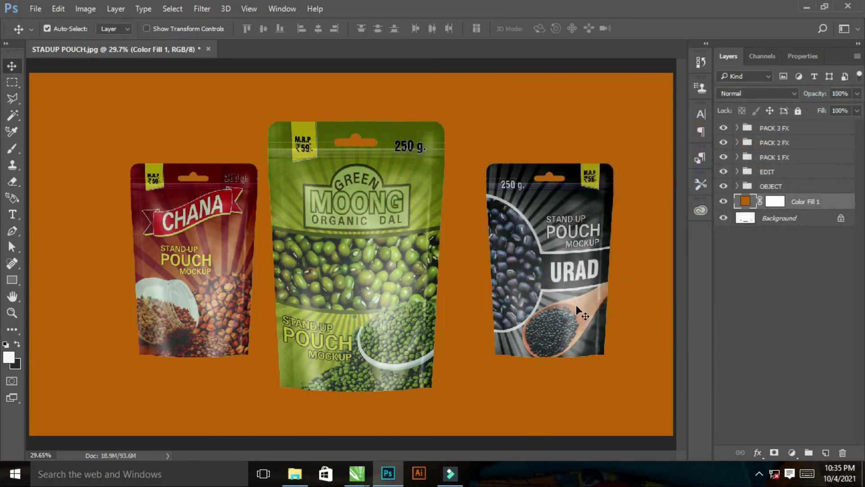
pyautogui.click(776, 201)
pyautogui.click(744, 200)
pyautogui.click(749, 94)
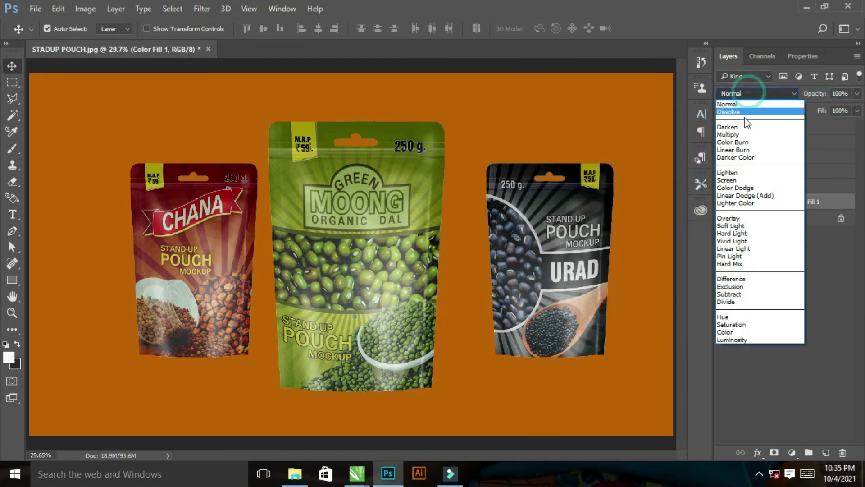
pyautogui.click(739, 147)
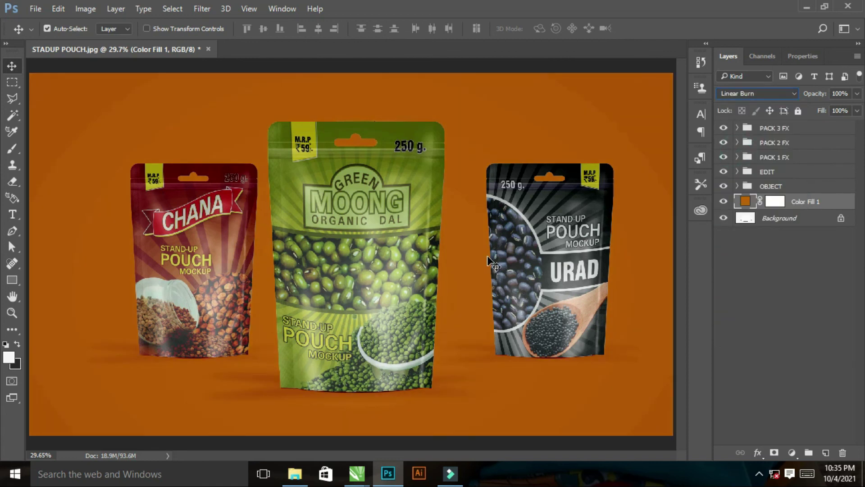
pyautogui.press('ctrl')
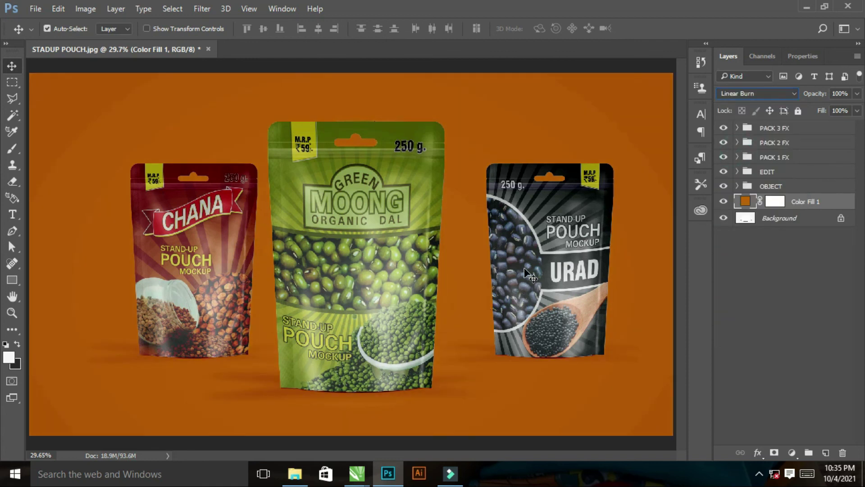